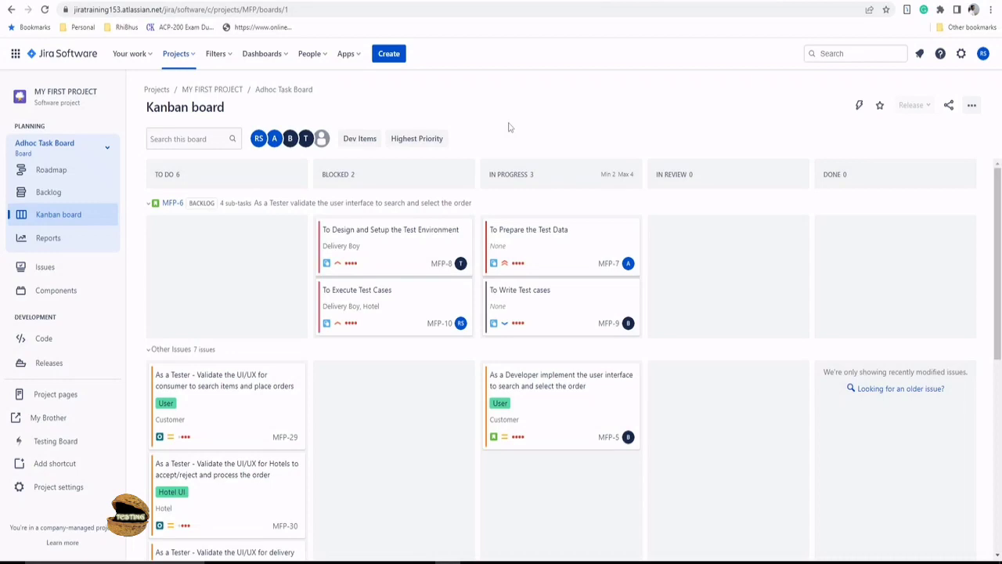
# Go from the project's Testing Board to the Xray app's Getting Started page via Apps
pyautogui.click(65, 440)
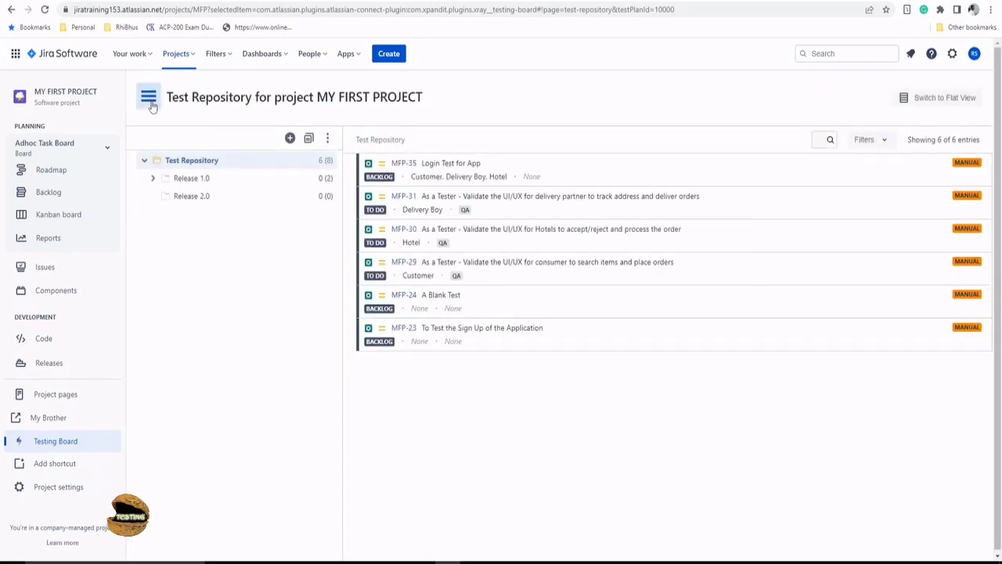
pyautogui.click(149, 98)
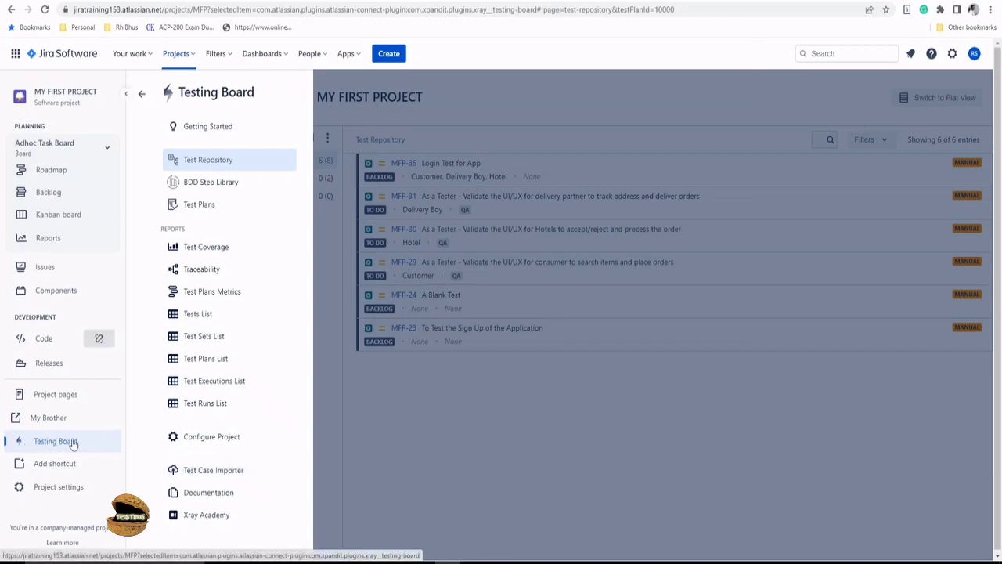
pyautogui.click(345, 59)
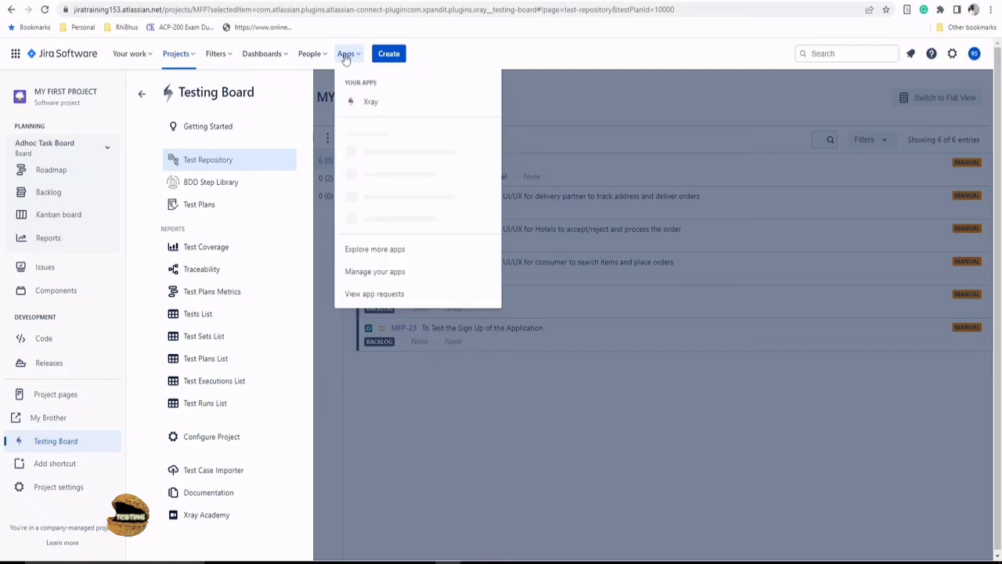
pyautogui.click(373, 105)
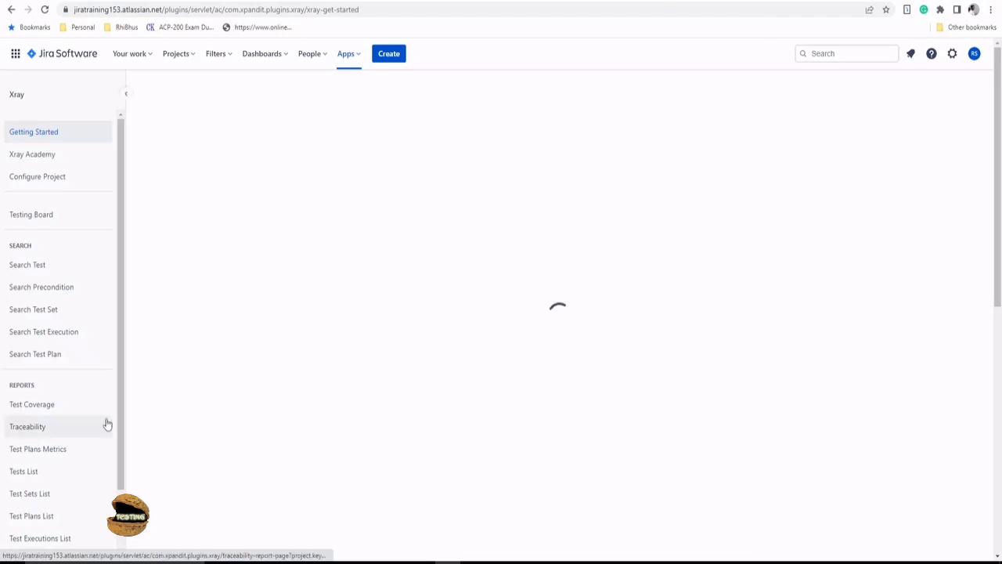
# Scroll through the Get Started with Xray guide to review its topics
pyautogui.scroll(-2, 68, 492)
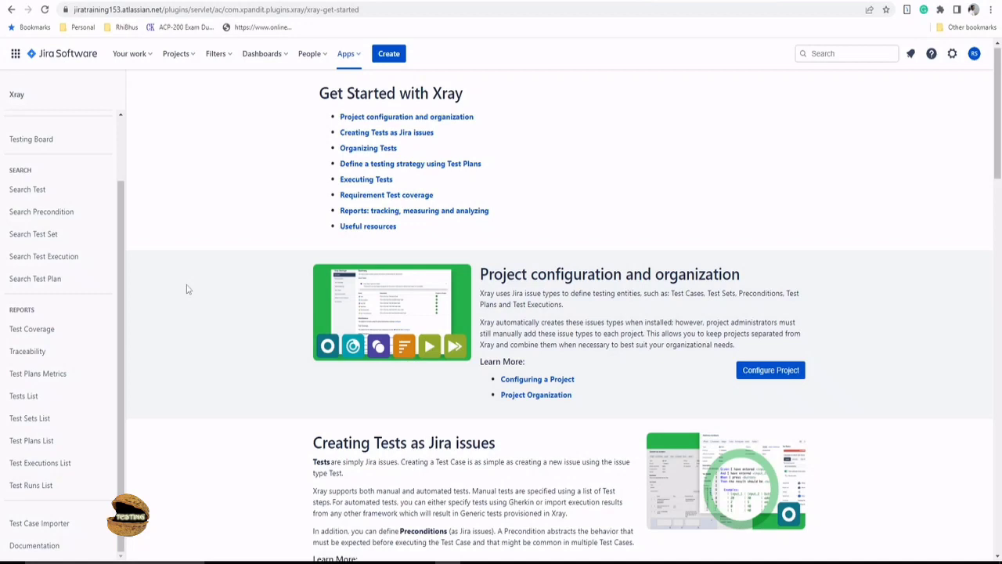
pyautogui.scroll(1, 208, 247)
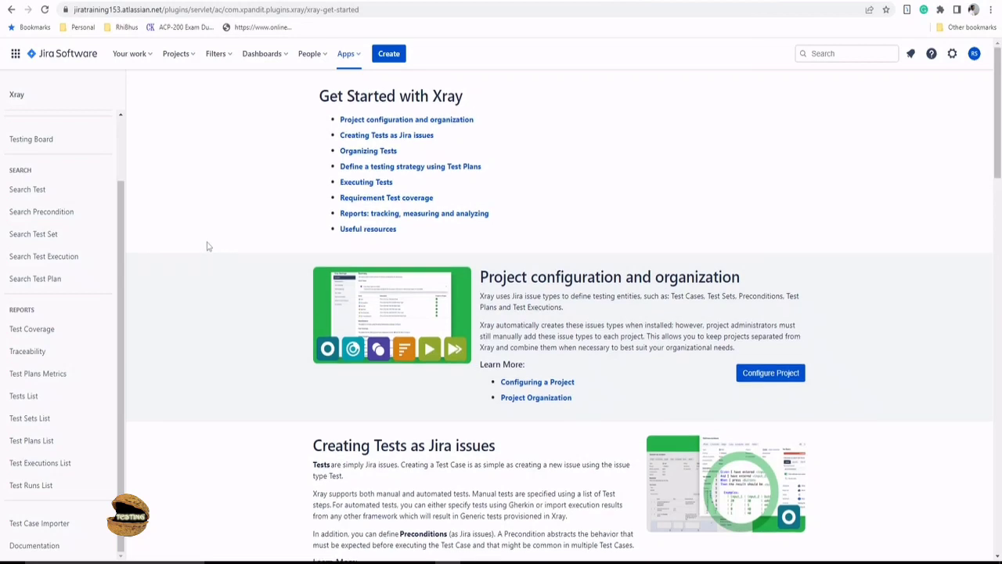
# Open test MFP-29 from MY FIRST PROJECT's board
pyautogui.click(185, 64)
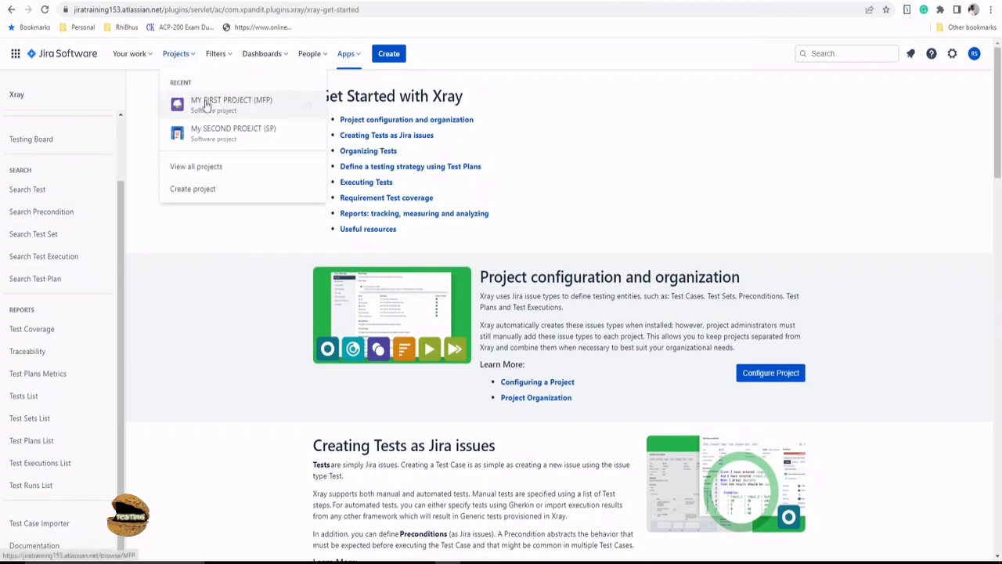
pyautogui.click(207, 106)
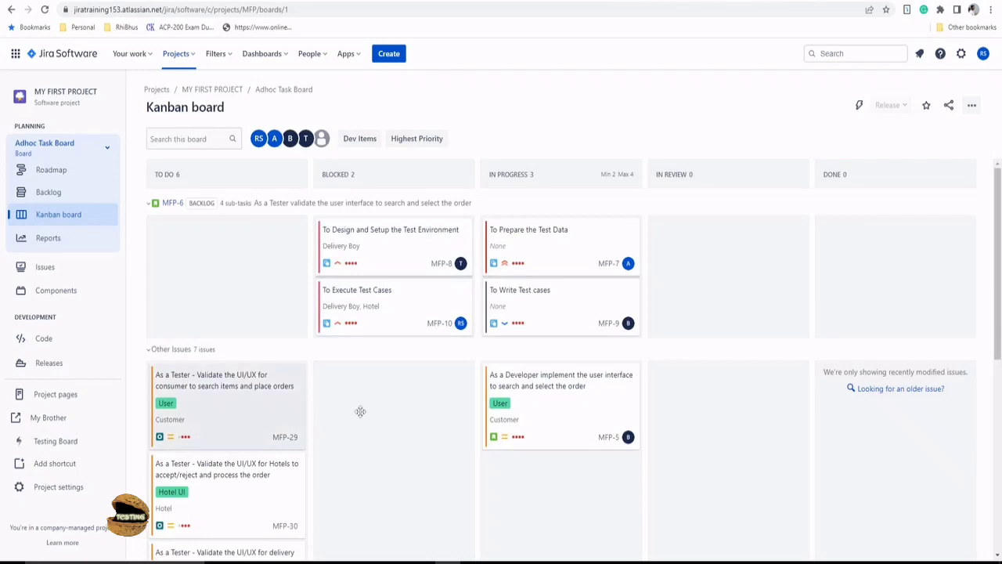
pyautogui.click(259, 399)
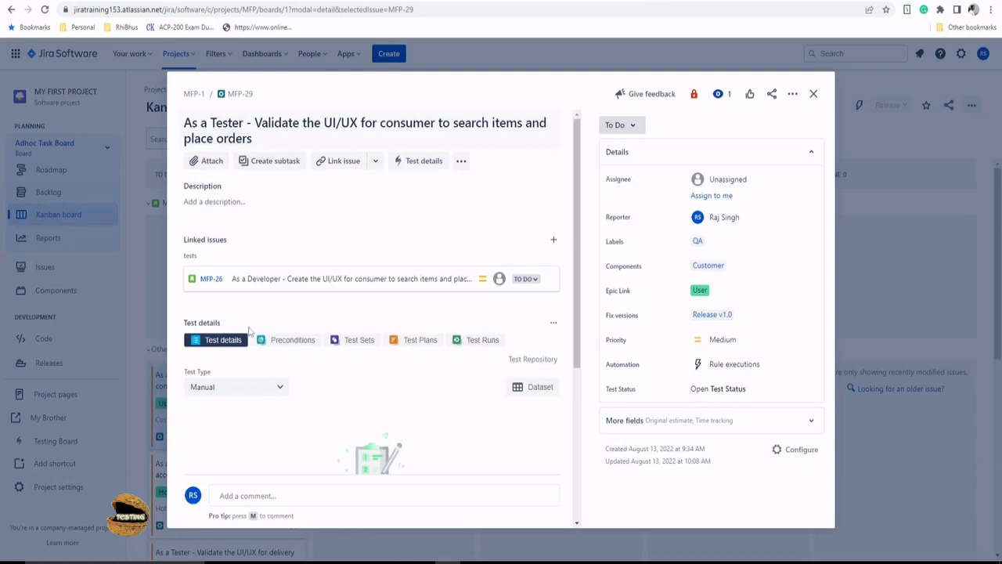
# Start a new test step in MFP-29's Test details, then close the issue
pyautogui.scroll(-2, 249, 332)
pyautogui.click(299, 424)
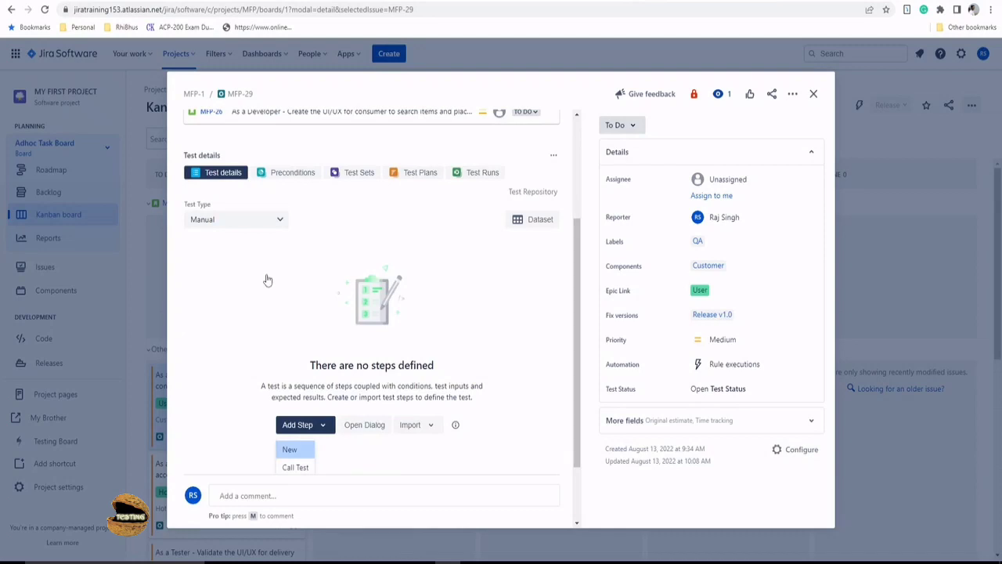
pyautogui.press('Return')
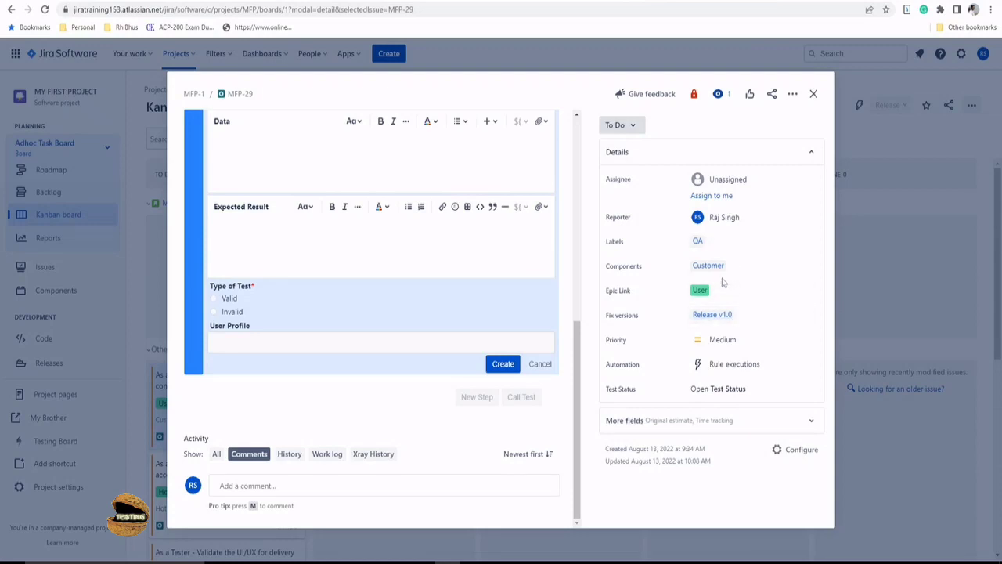
pyautogui.click(814, 94)
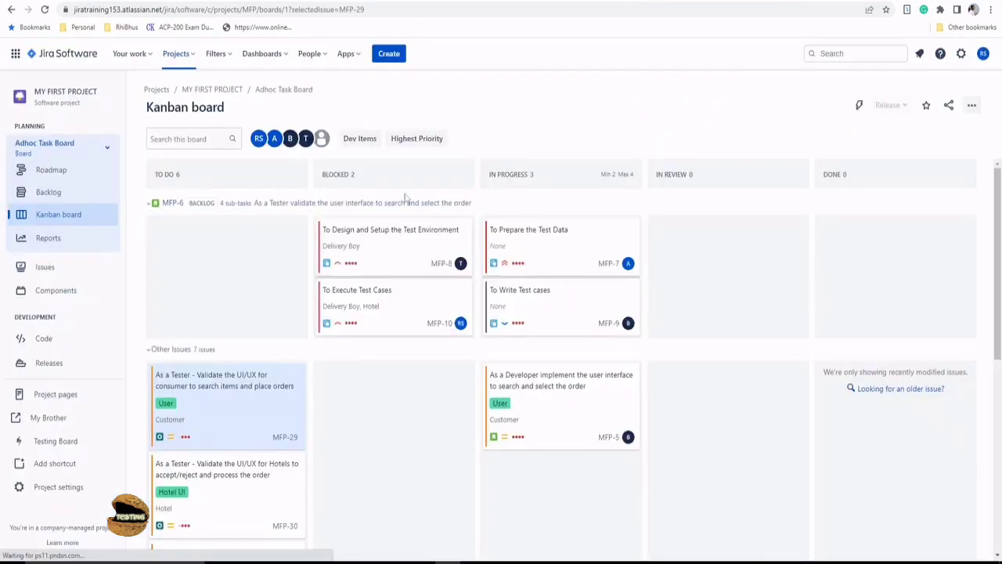
# Browse MY FIRST PROJECT's 35 issues, headed by MFP-35 Login Test for App, then go back
pyautogui.click(55, 267)
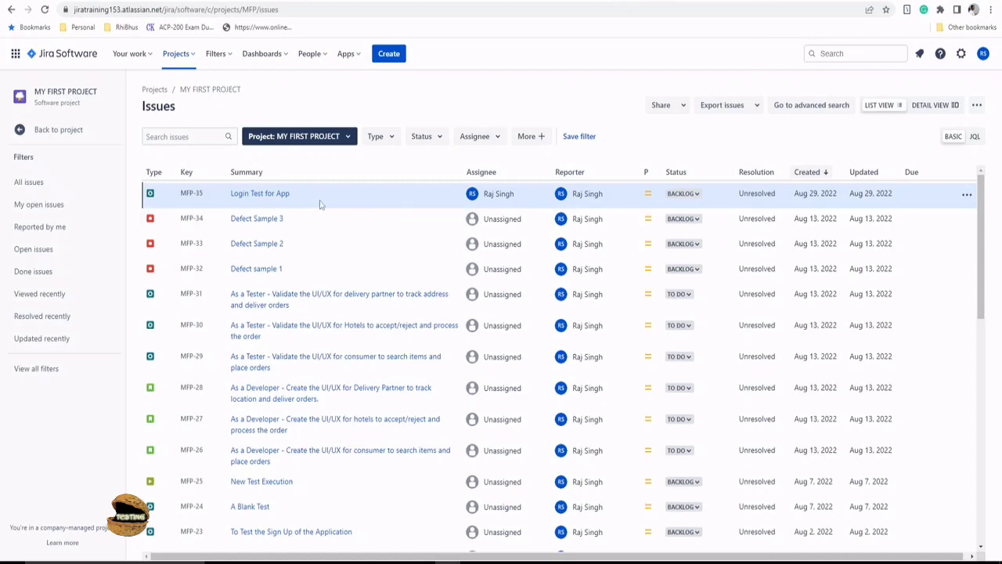
pyautogui.scroll(-3, 329, 234)
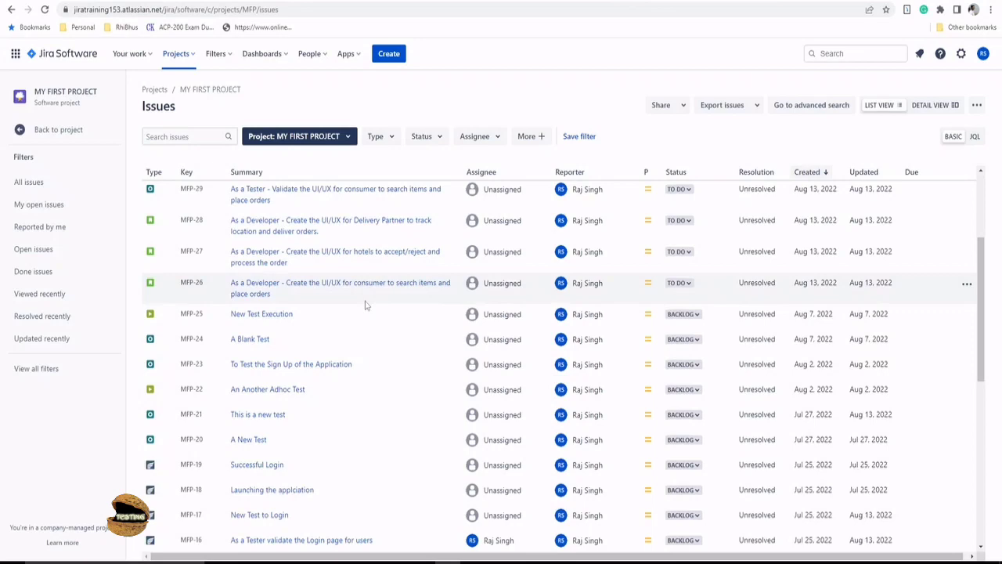
pyautogui.scroll(3, 365, 306)
pyautogui.scroll(-3, 366, 304)
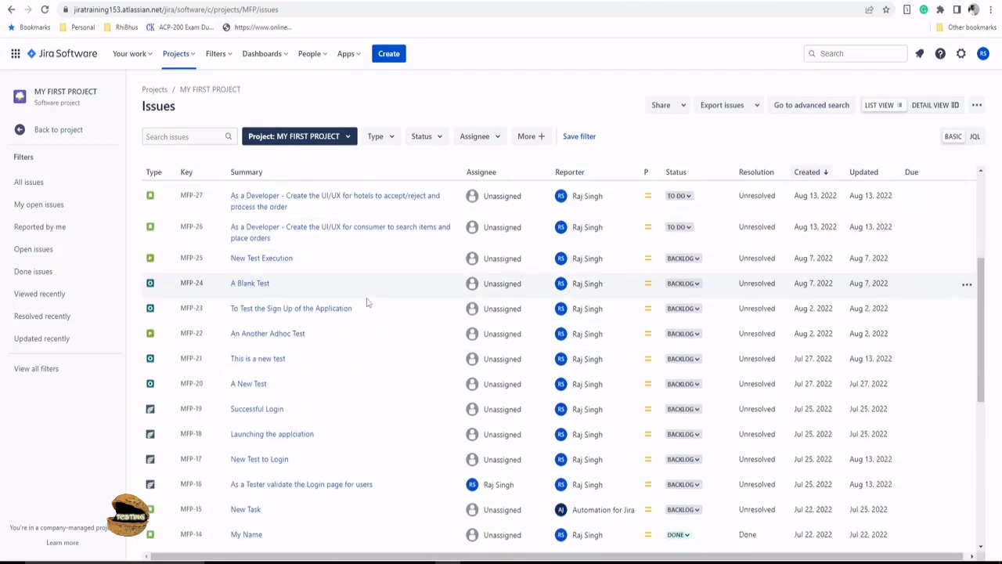
pyautogui.scroll(-5, 367, 304)
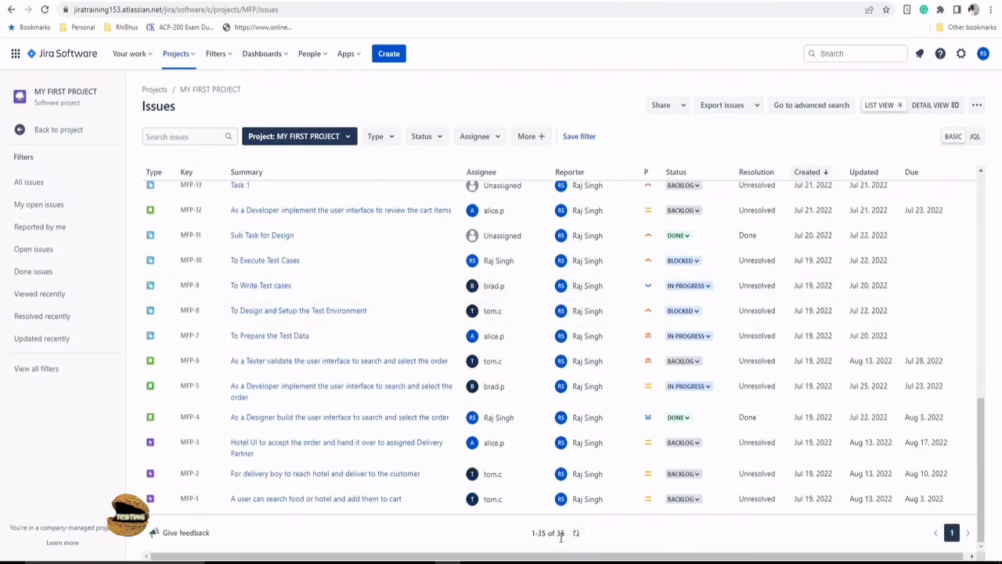
pyautogui.scroll(3, 410, 349)
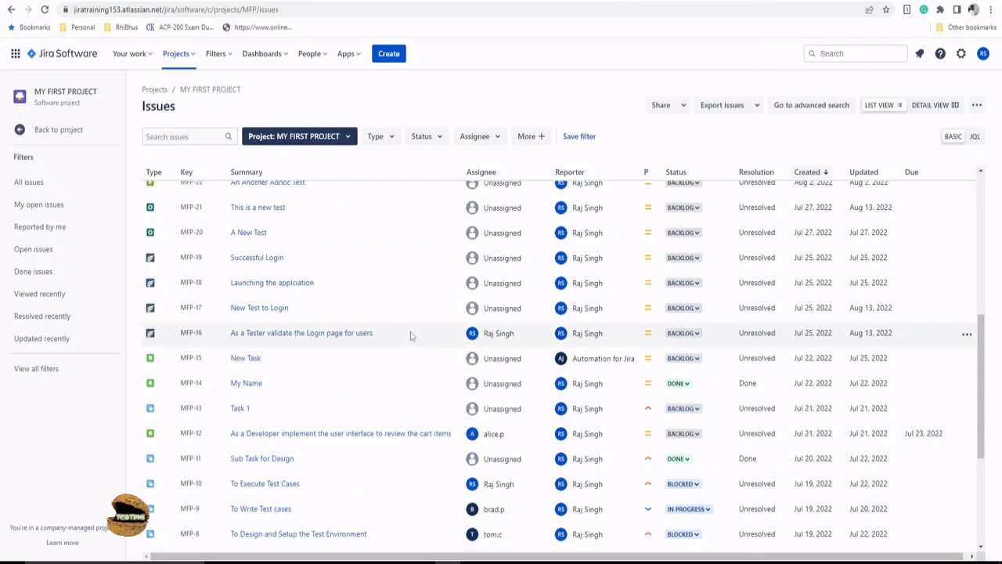
pyautogui.scroll(3, 394, 321)
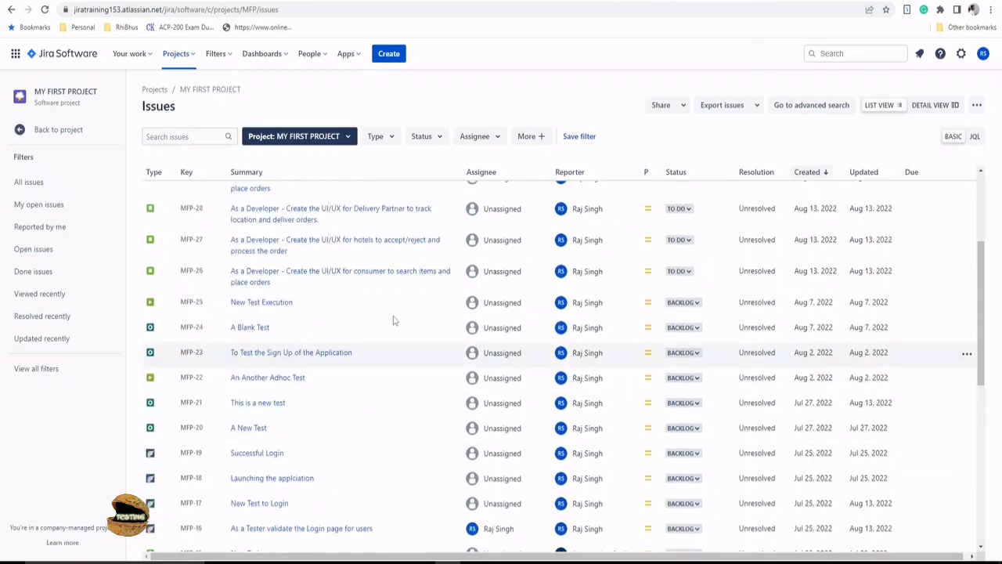
pyautogui.scroll(3, 394, 319)
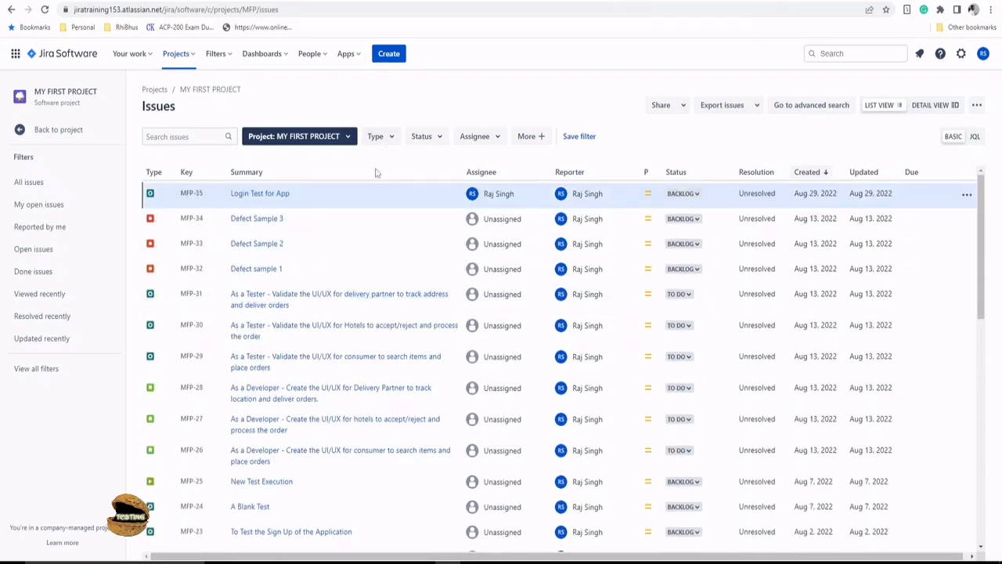
pyautogui.click(72, 130)
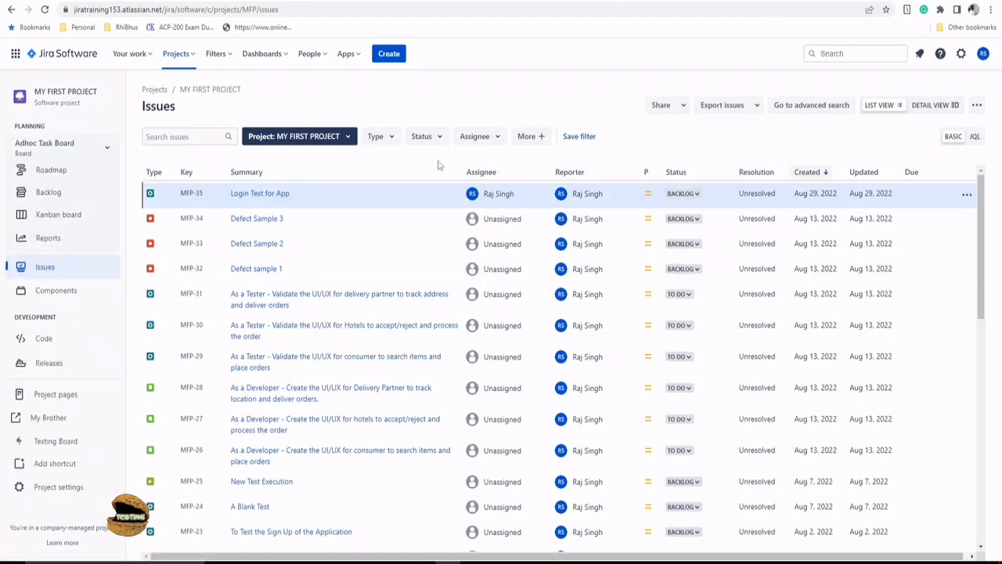
# In the Xray Test Cases workbook, highlight the column headings and the Issue Type cells
pyautogui.moveTo(499, 562)
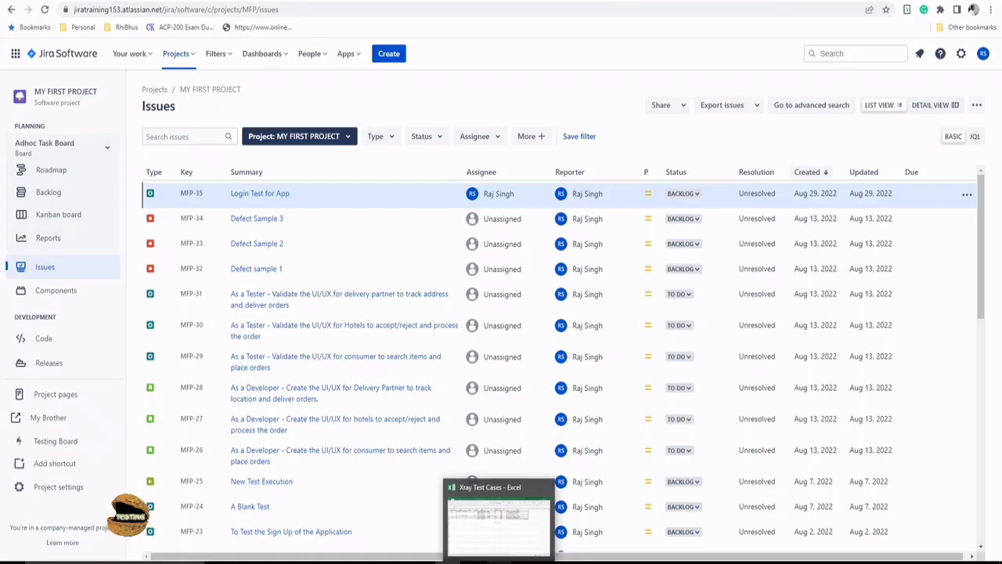
pyautogui.click(498, 517)
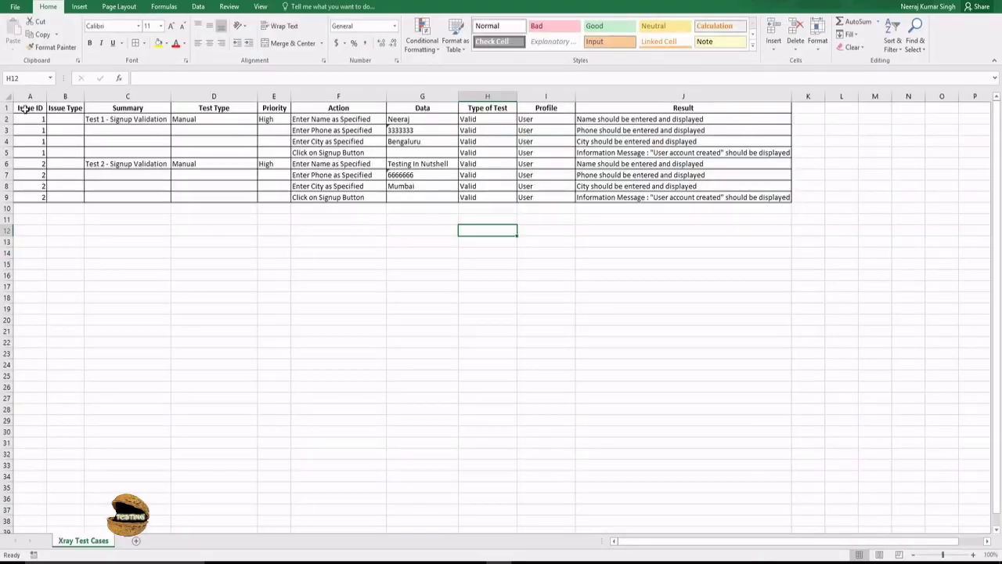
pyautogui.moveTo(29, 108); pyautogui.dragTo(644, 103)
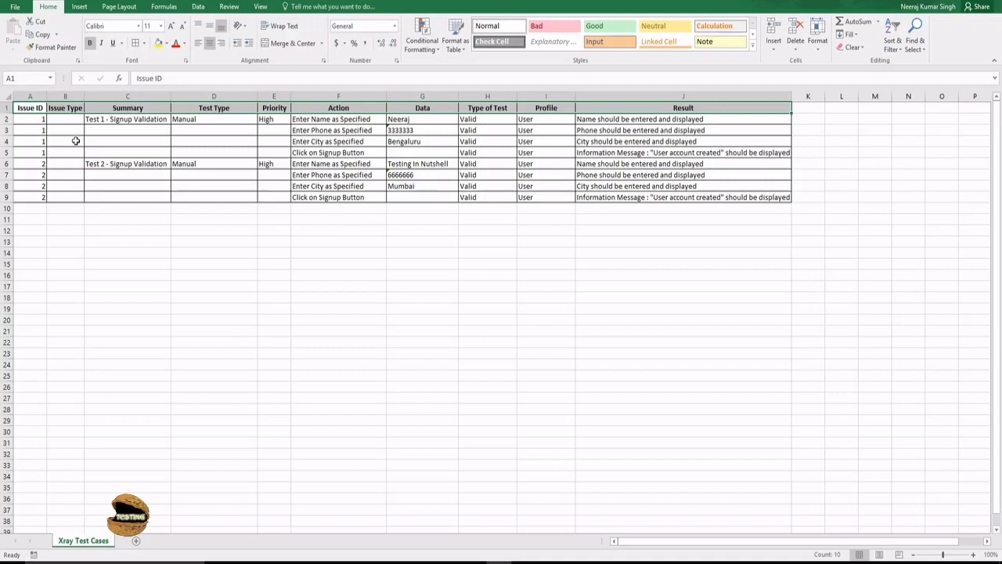
pyautogui.moveTo(63, 119); pyautogui.dragTo(62, 197)
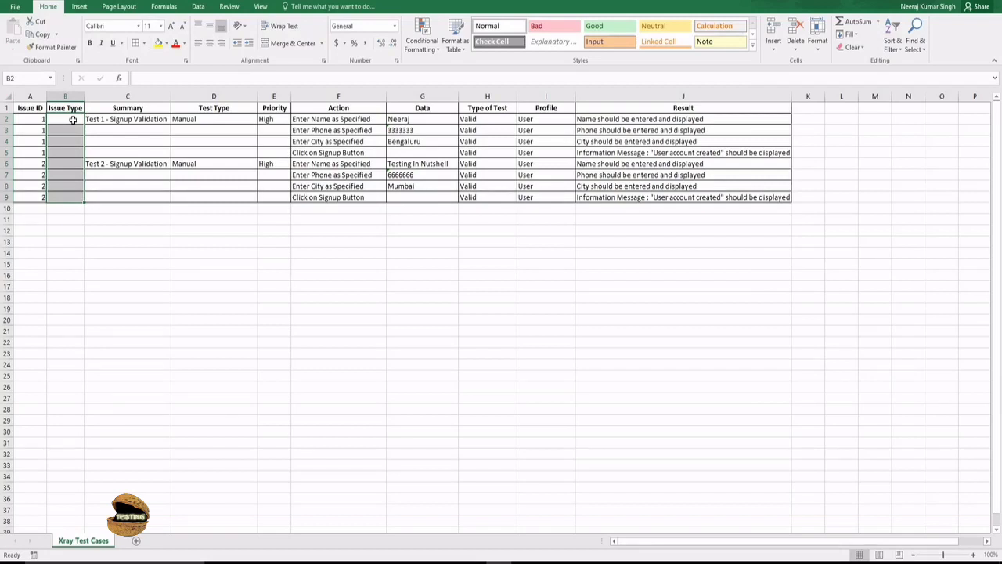
pyautogui.moveTo(60, 122); pyautogui.dragTo(65, 197)
pyautogui.moveTo(59, 118); pyautogui.dragTo(59, 196)
pyautogui.moveTo(65, 119); pyautogui.dragTo(58, 195)
pyautogui.click(70, 121)
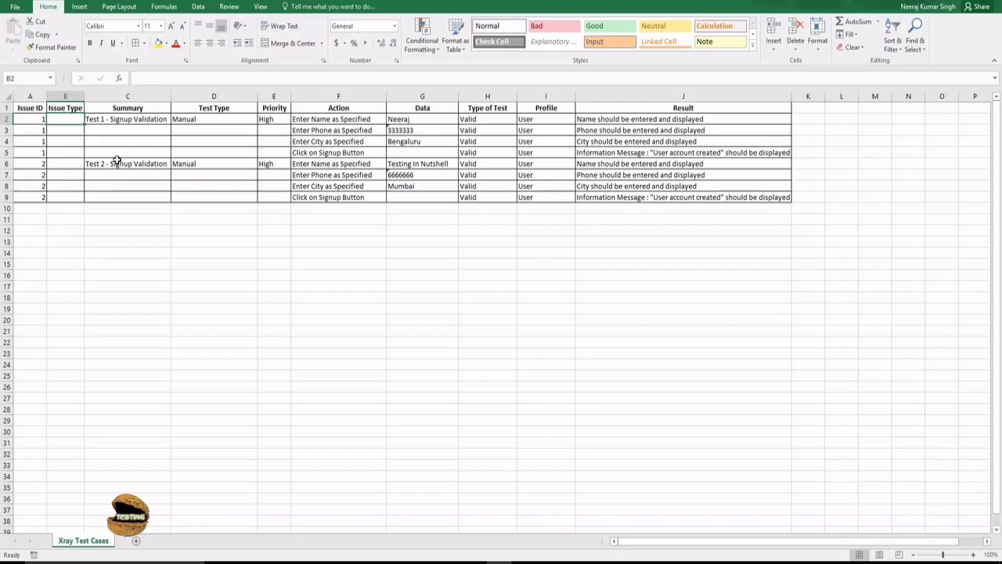
# Highlight the Action, Data, Type of Test and Profile headings, Issue IDs and first test's actions
pyautogui.moveTo(332, 110); pyautogui.dragTo(536, 108)
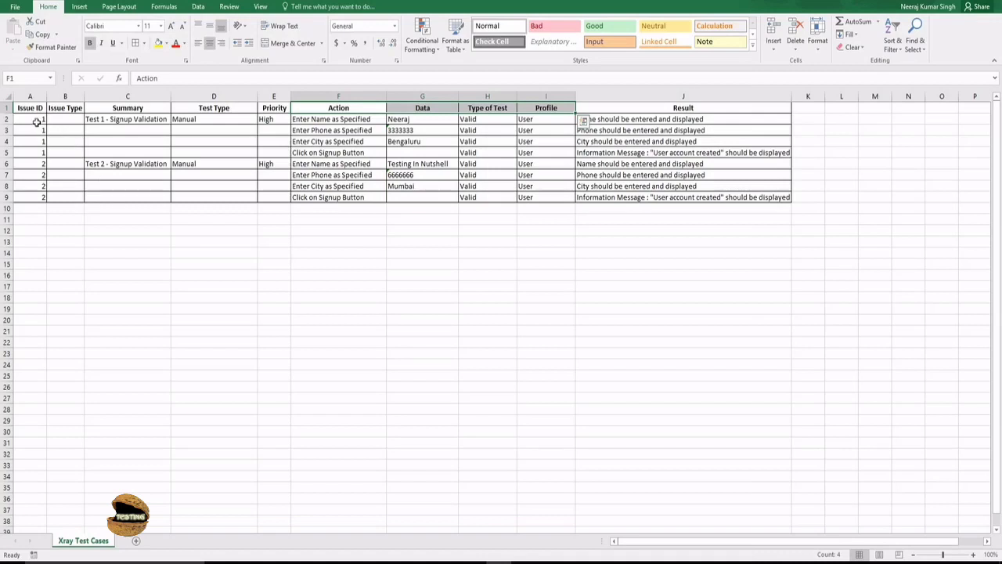
pyautogui.moveTo(41, 120); pyautogui.dragTo(29, 197)
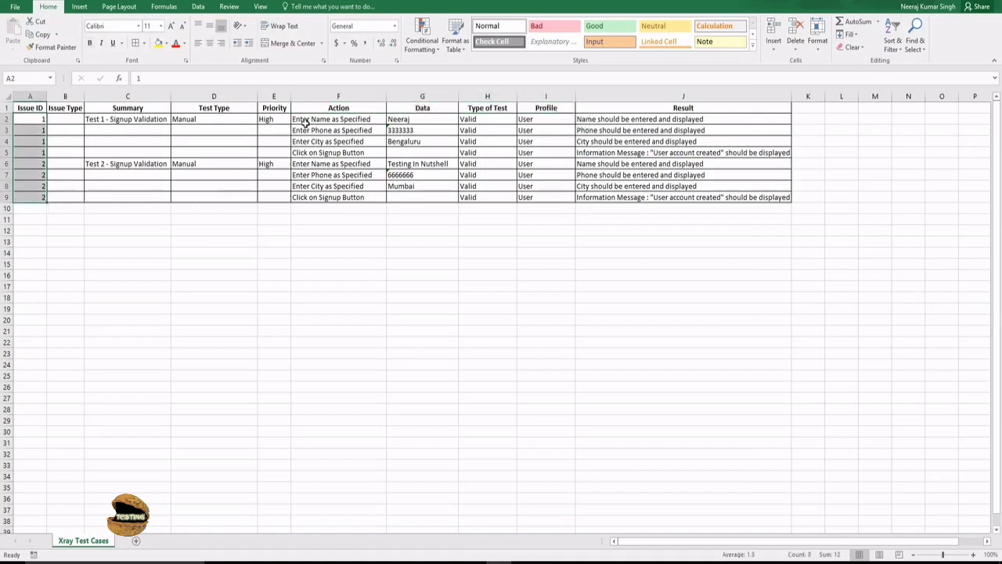
pyautogui.moveTo(305, 119); pyautogui.dragTo(307, 155)
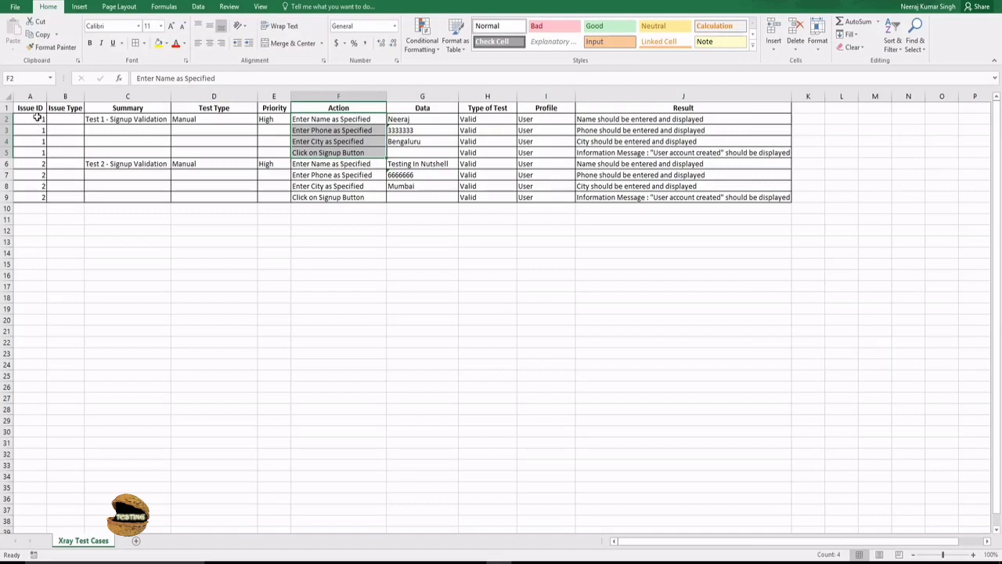
pyautogui.moveTo(38, 119); pyautogui.dragTo(39, 152)
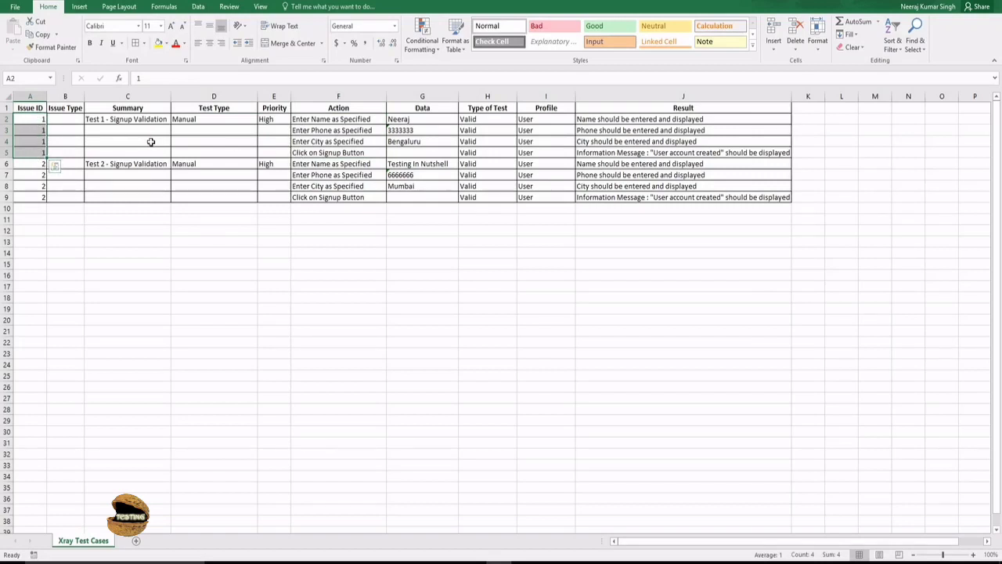
pyautogui.click(135, 120)
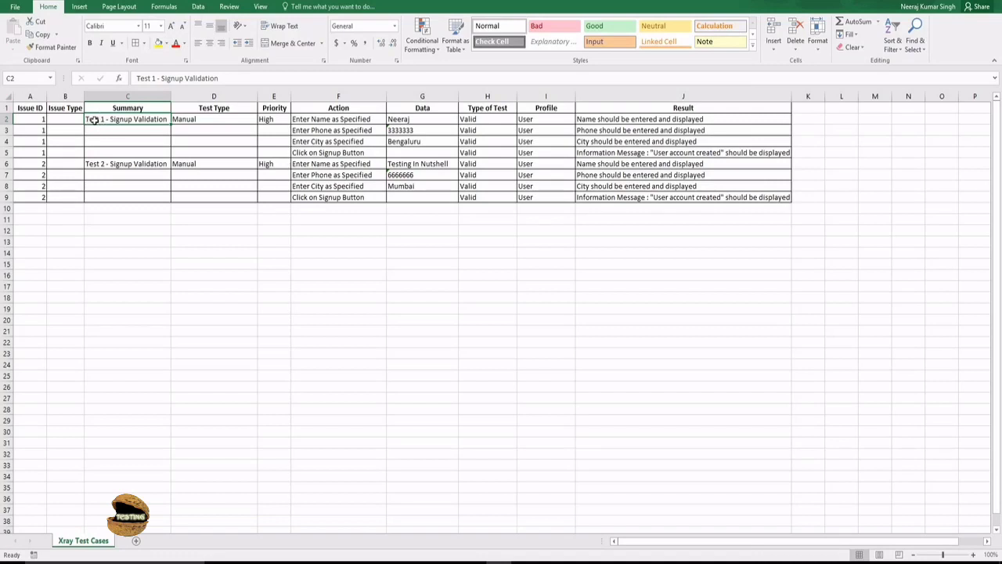
pyautogui.click(193, 119)
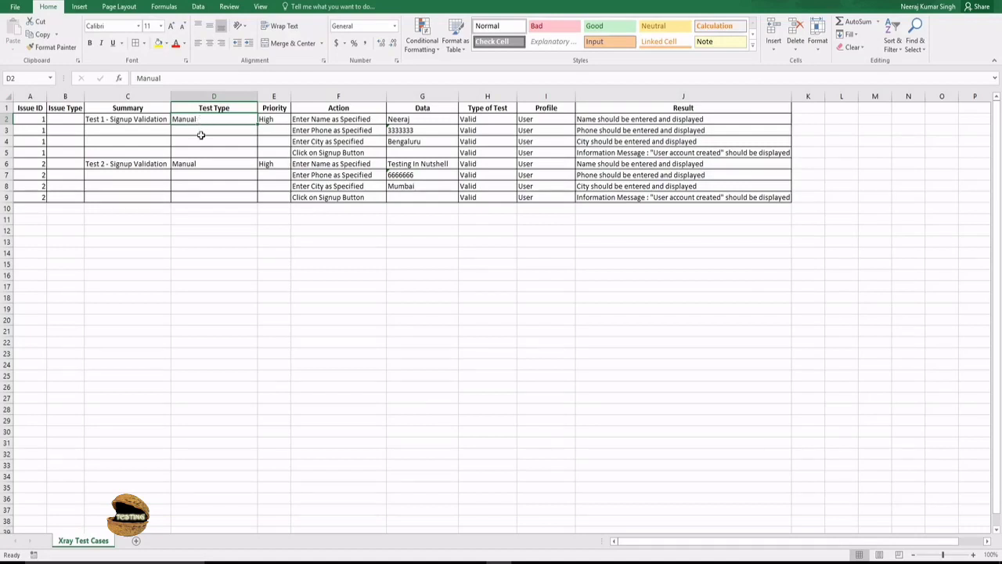
pyautogui.click(272, 119)
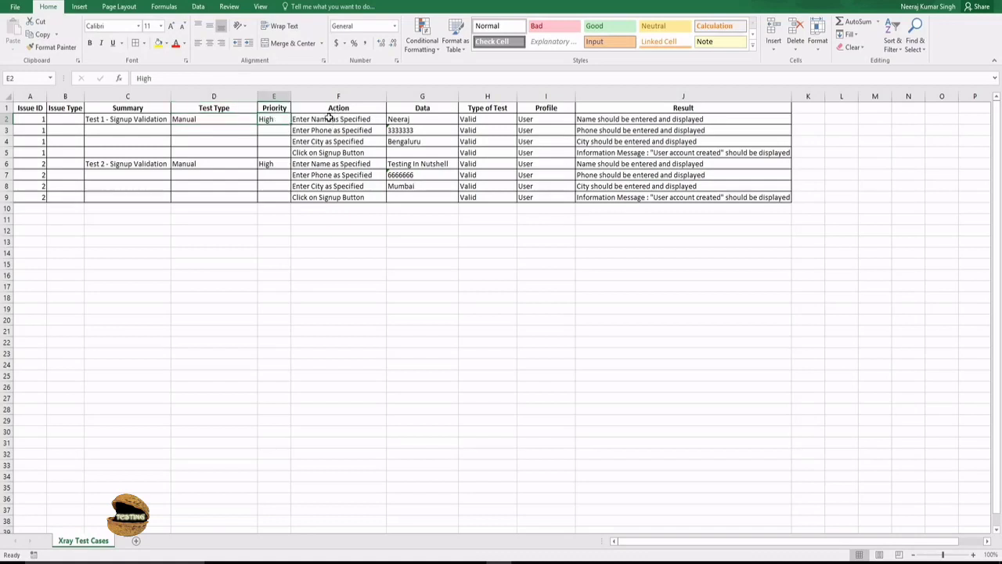
pyautogui.moveTo(331, 119); pyautogui.dragTo(324, 151)
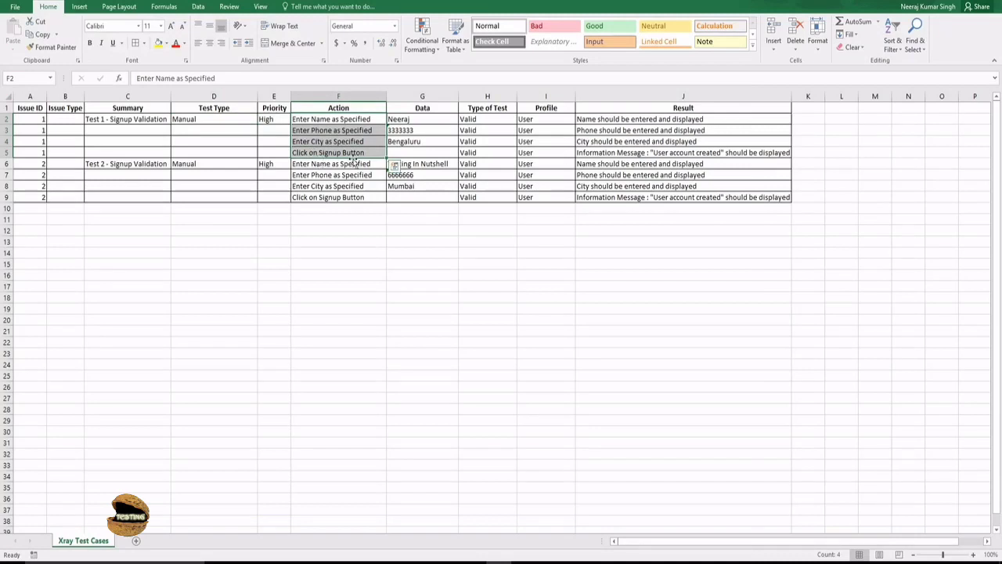
pyautogui.moveTo(415, 119); pyautogui.dragTo(418, 141)
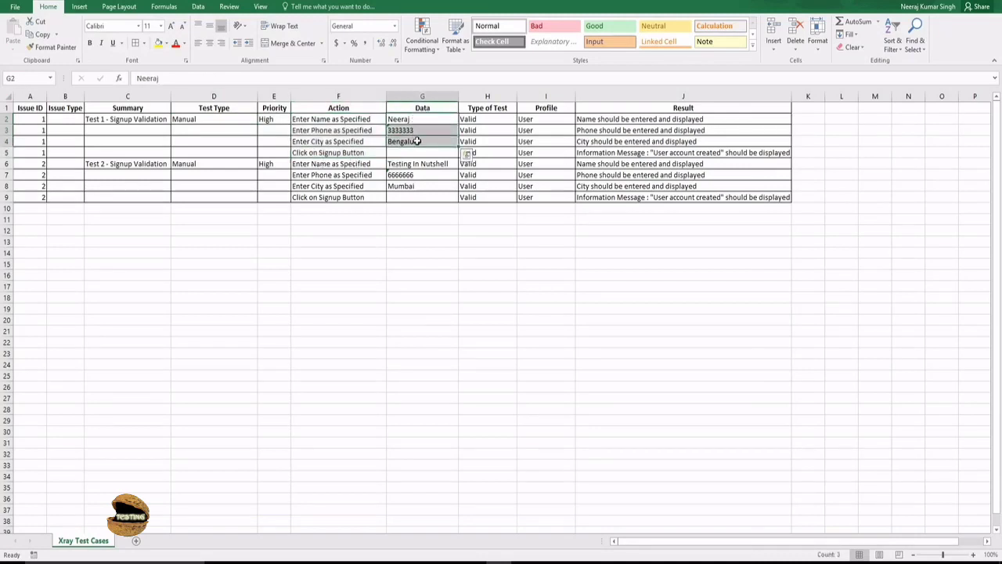
pyautogui.moveTo(468, 119); pyautogui.dragTo(475, 152)
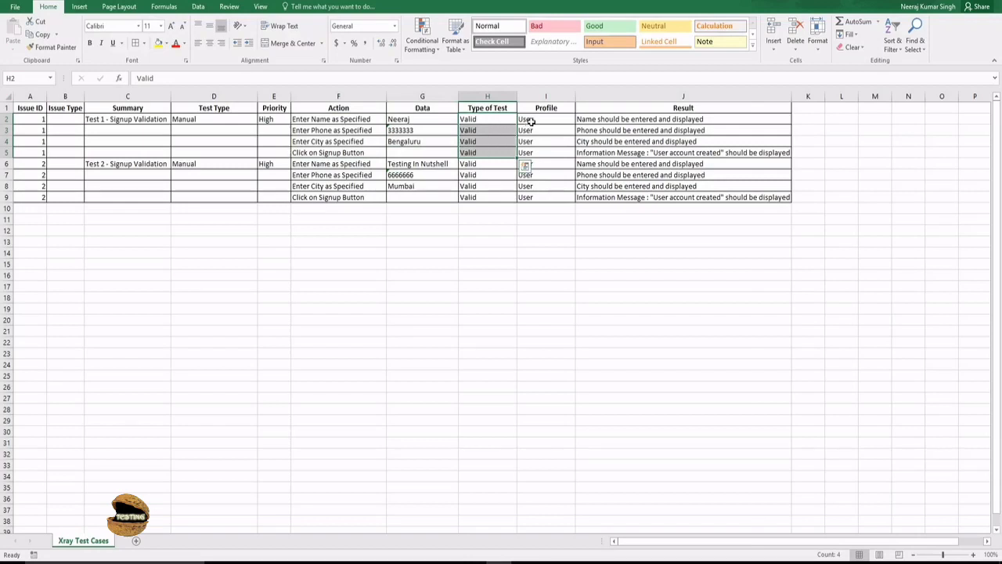
pyautogui.moveTo(531, 120); pyautogui.dragTo(530, 150)
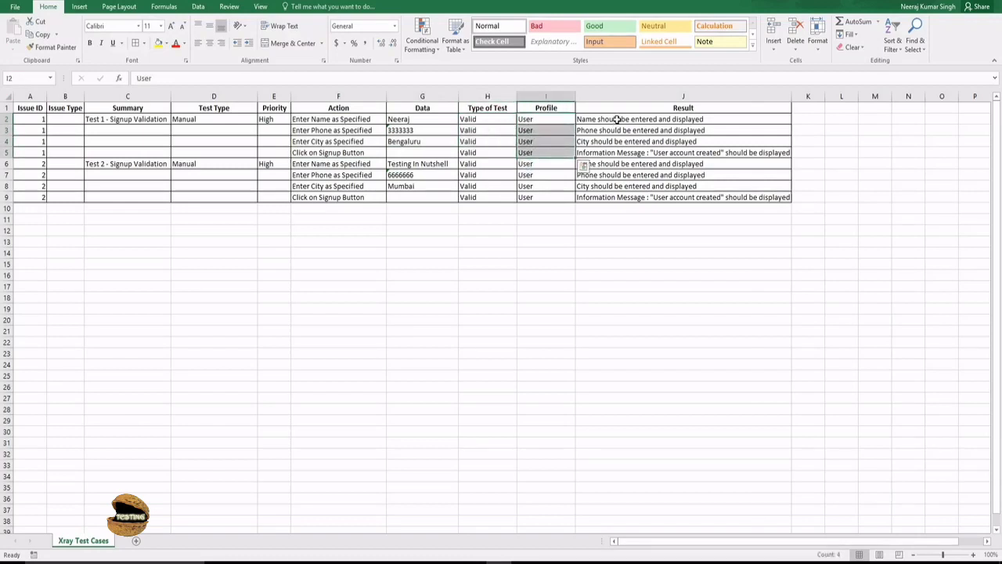
pyautogui.moveTo(618, 119); pyautogui.dragTo(617, 152)
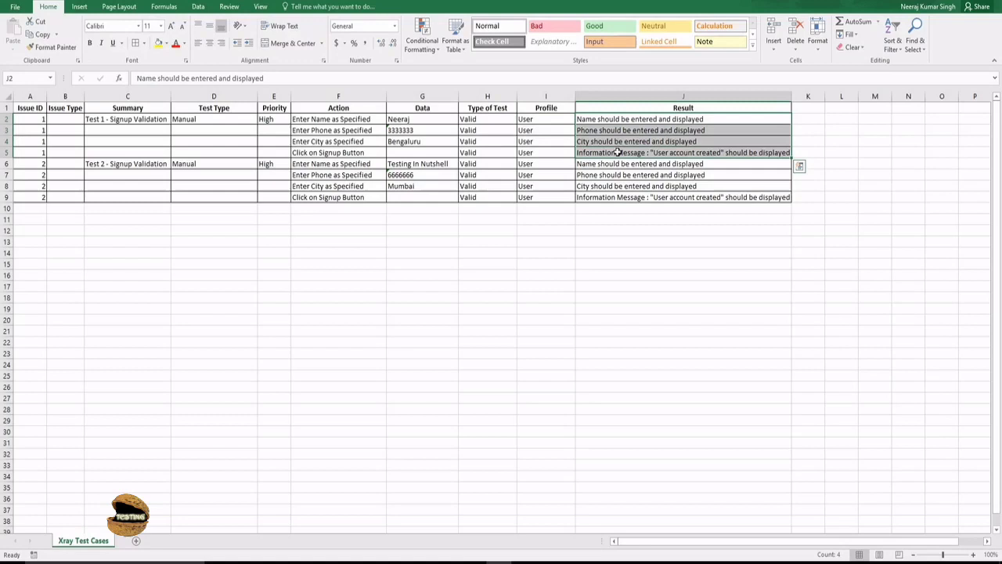
pyautogui.click(810, 106)
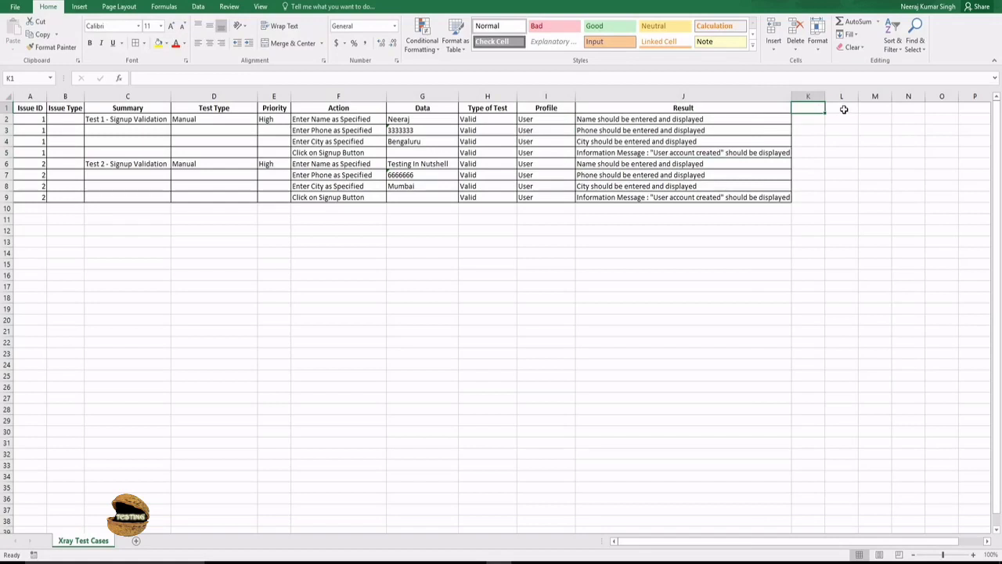
pyautogui.click(844, 110)
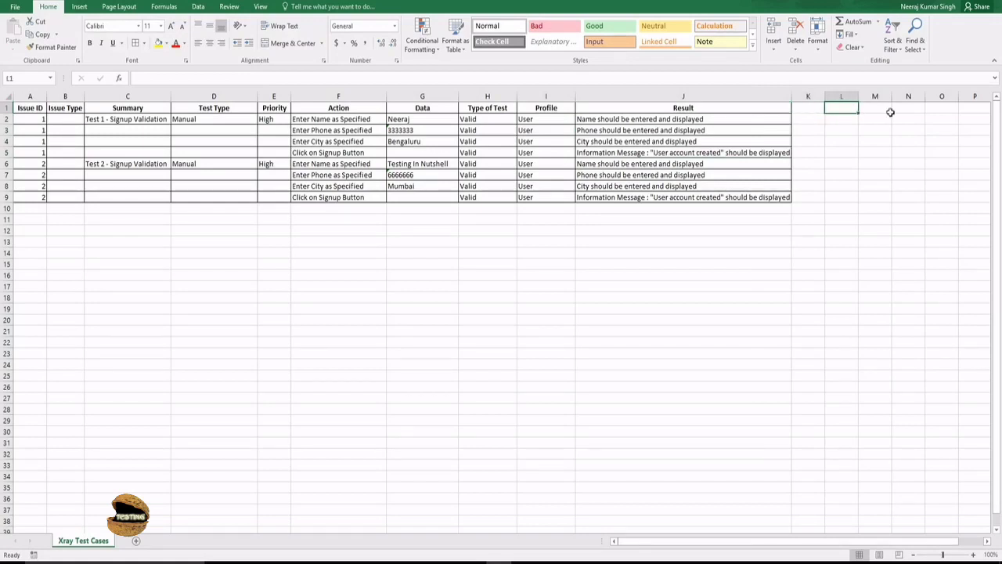
pyautogui.click(799, 108)
pyautogui.moveTo(845, 109); pyautogui.dragTo(944, 107)
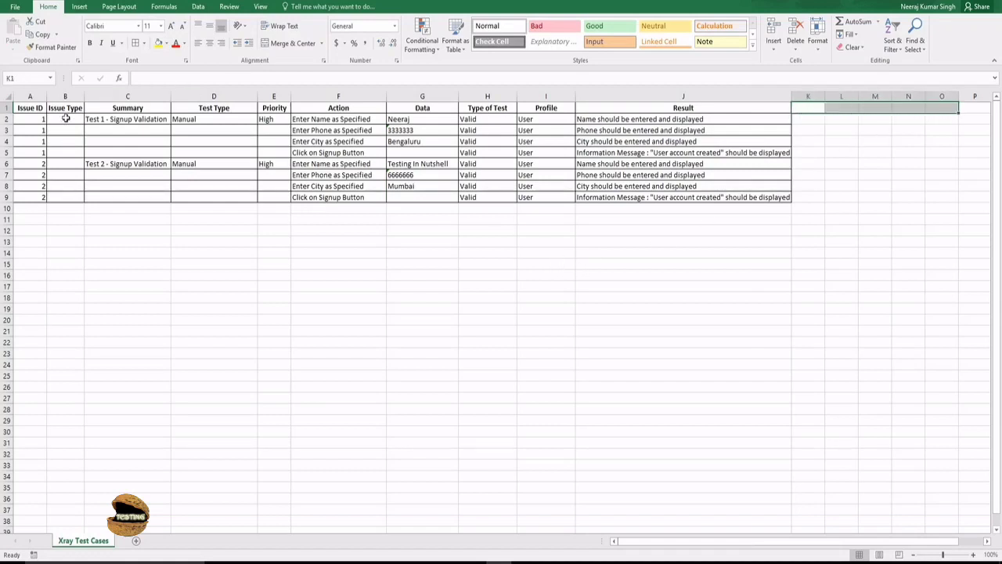
pyautogui.moveTo(29, 108); pyautogui.dragTo(410, 117)
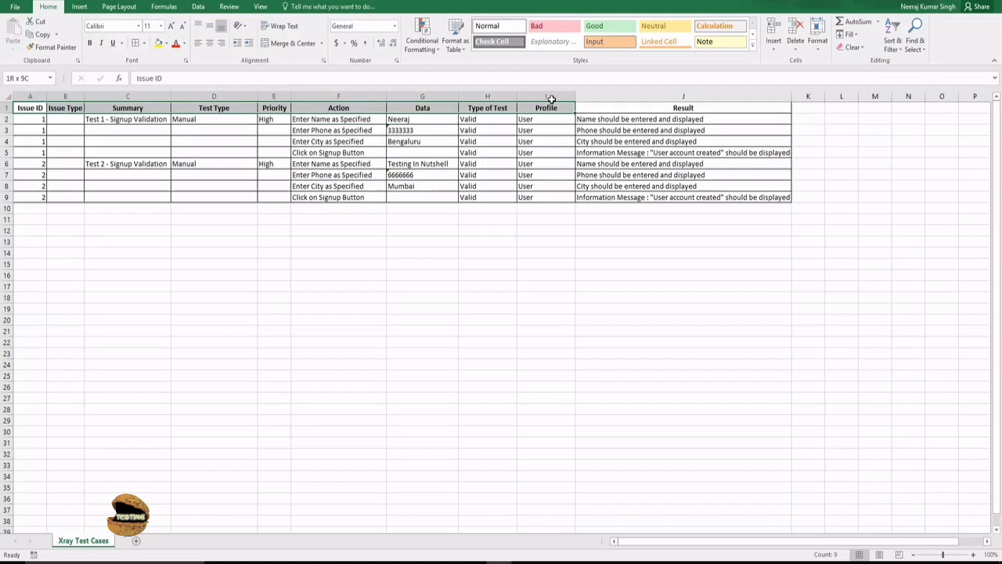
pyautogui.moveTo(551, 98); pyautogui.dragTo(633, 102)
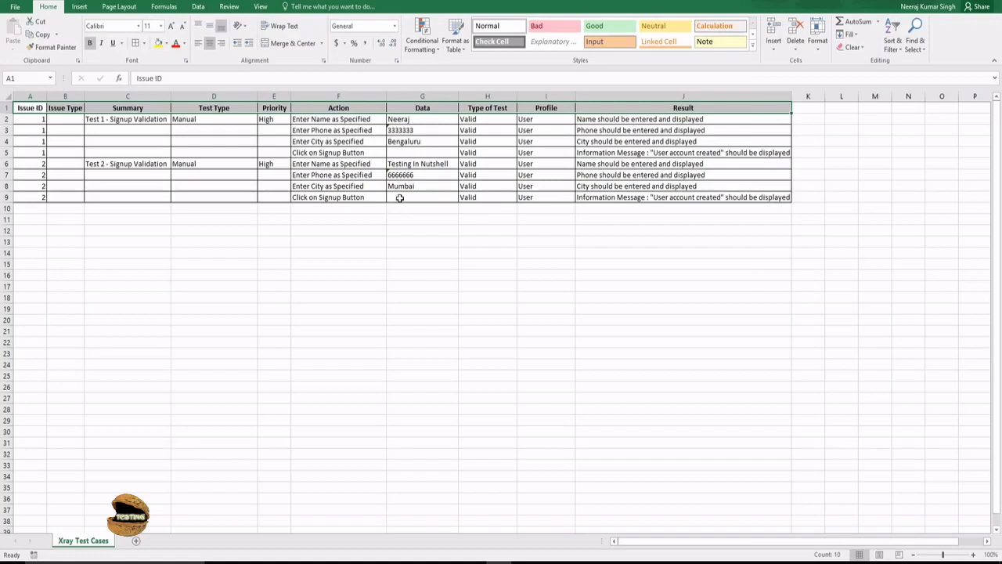
# Open Save As for the workbook and choose CSV (Comma delimited) as the file type
pyautogui.click(337, 218)
pyautogui.click(24, 9)
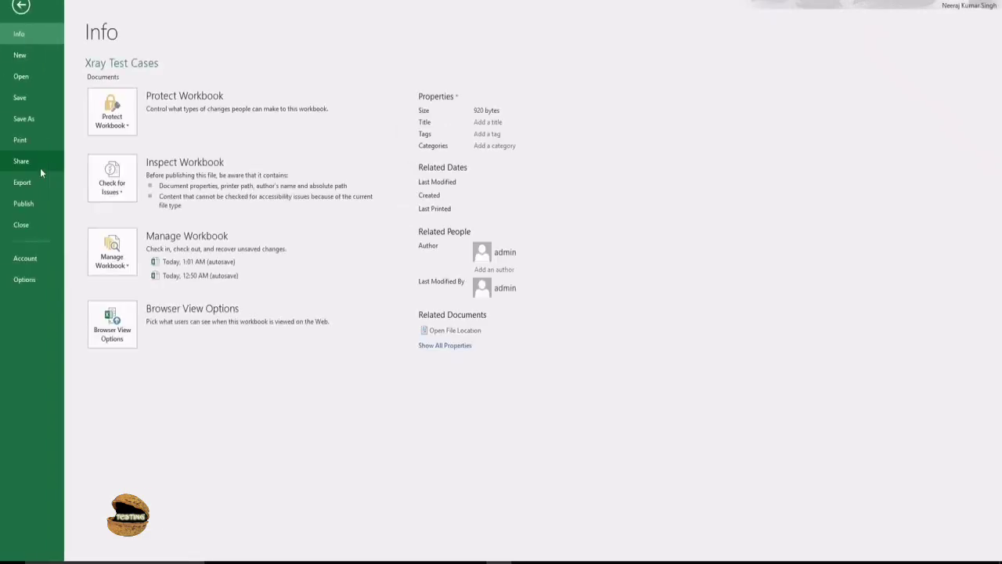
pyautogui.click(35, 127)
pyautogui.click(147, 232)
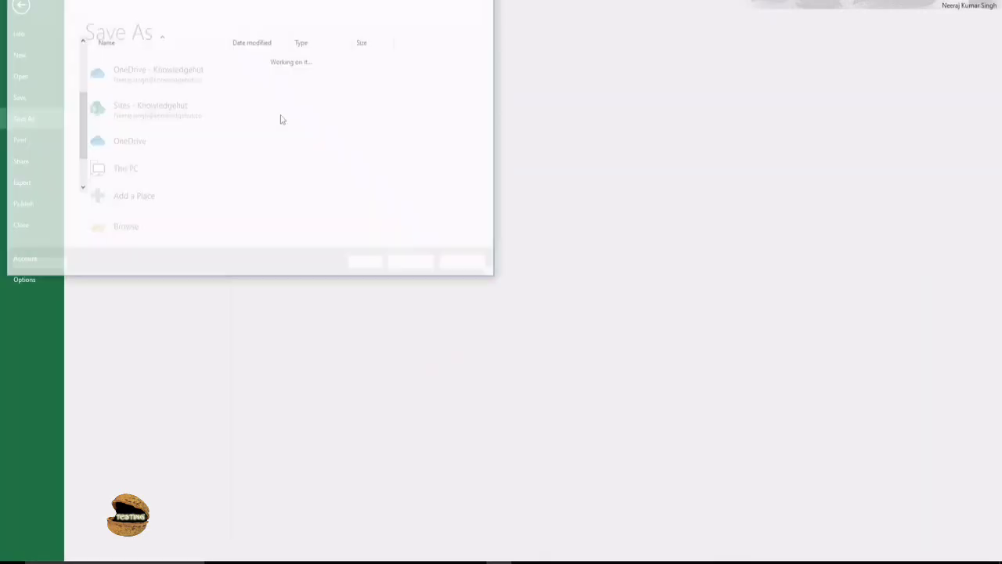
pyautogui.click(164, 220)
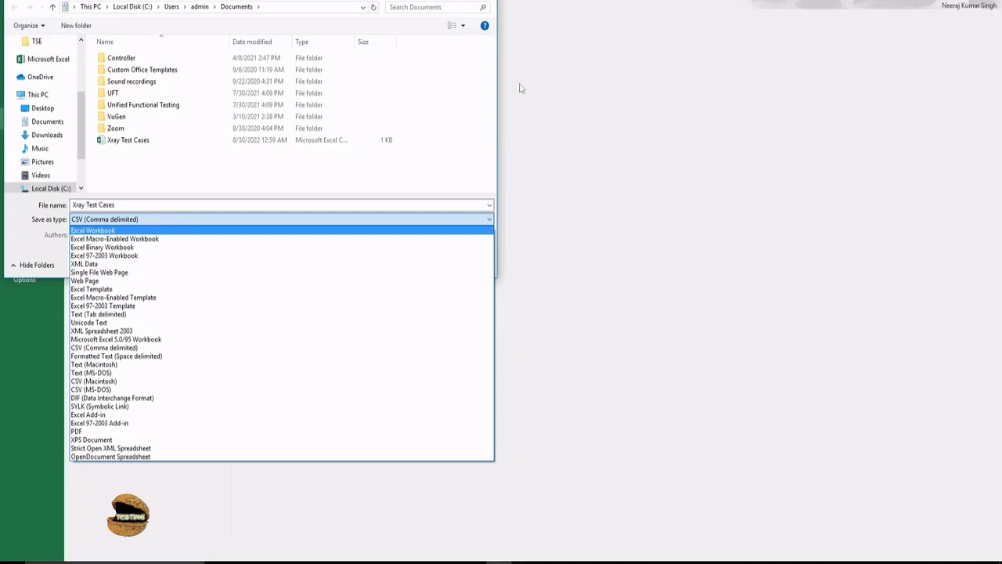
pyautogui.press('Escape')
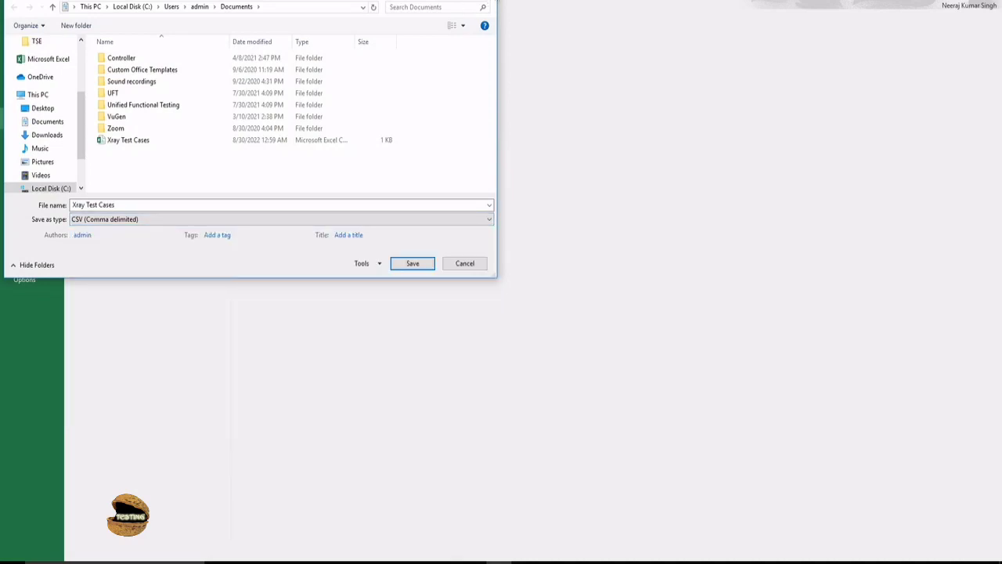
pyautogui.press('Escape')
# Save Xray Test Cases as CSV, keep the format, and return to Jira's Issues list
pyautogui.click(21, 6)
pyautogui.click(302, 266)
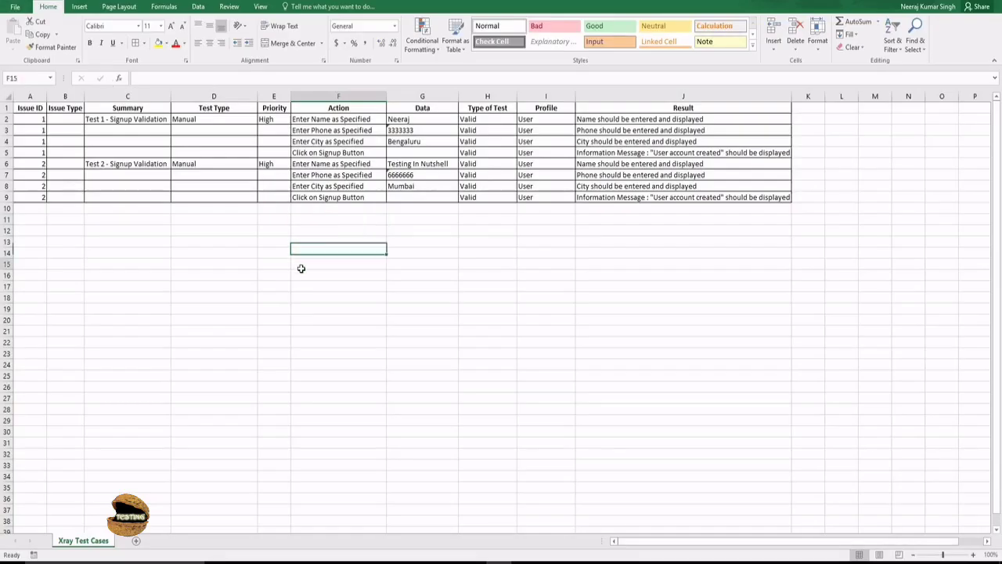
pyautogui.hotkey('ctrl', 's')
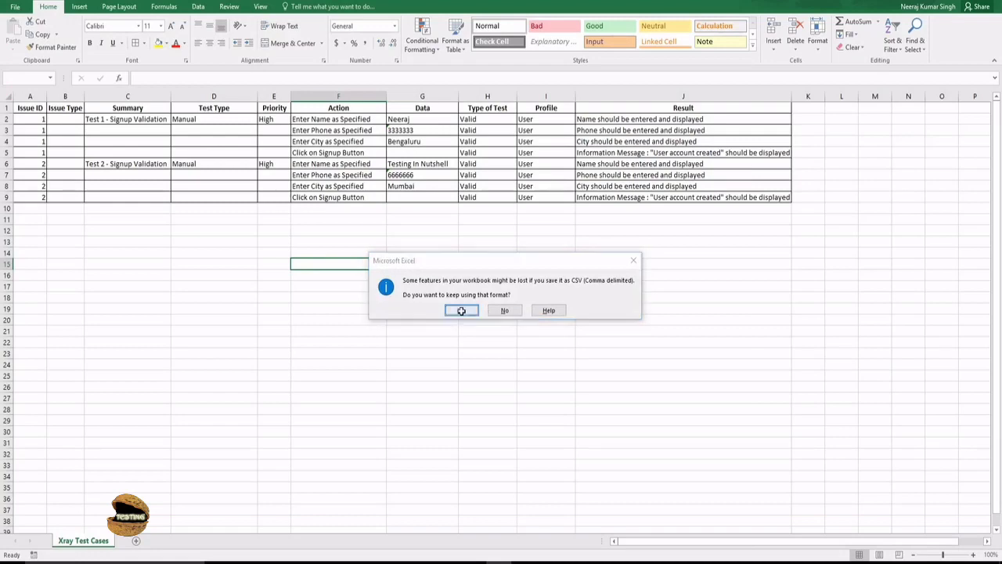
pyautogui.click(466, 310)
pyautogui.moveTo(469, 561)
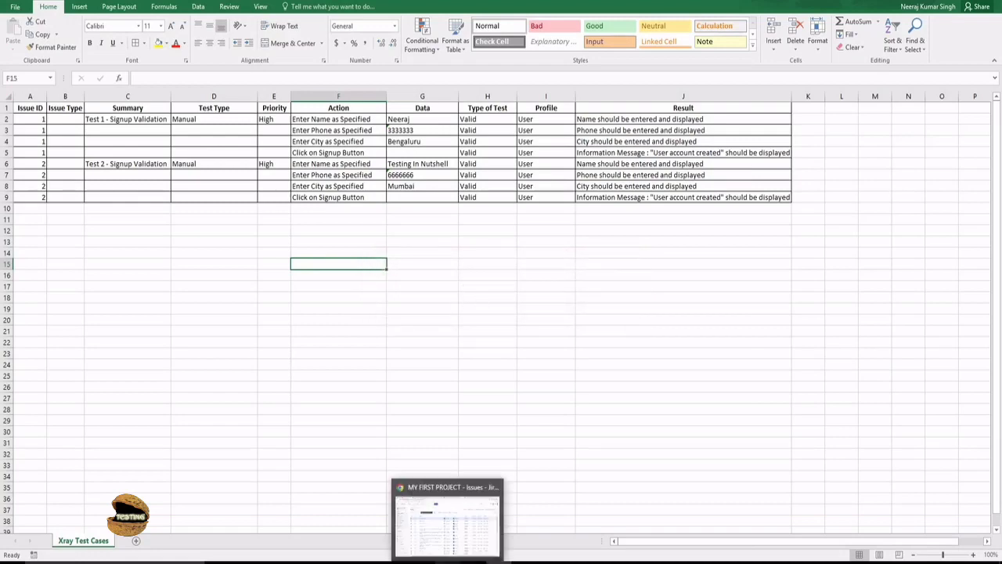
pyautogui.click(448, 520)
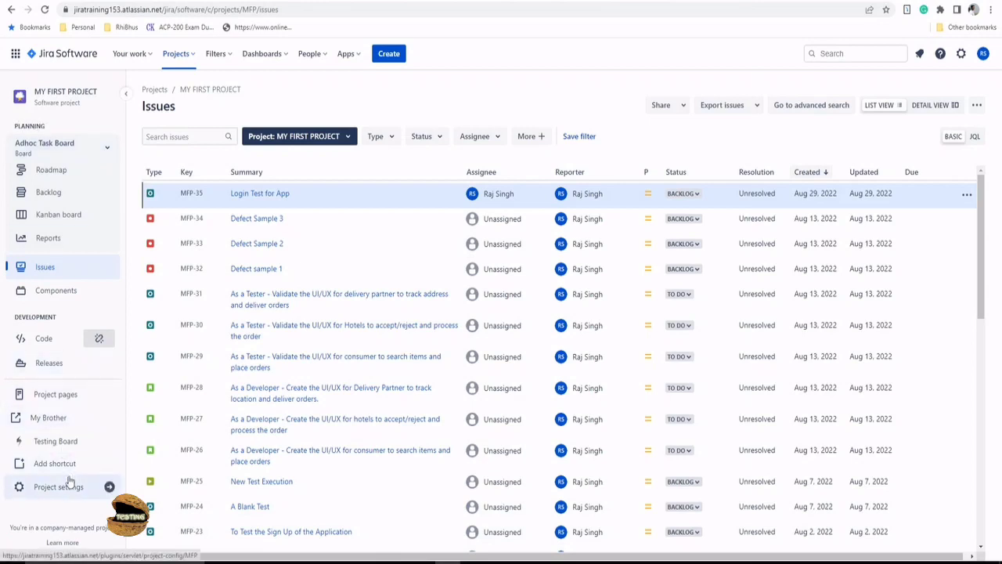
# Open the Test Case Importer from the Testing Board's navigation list
pyautogui.click(57, 446)
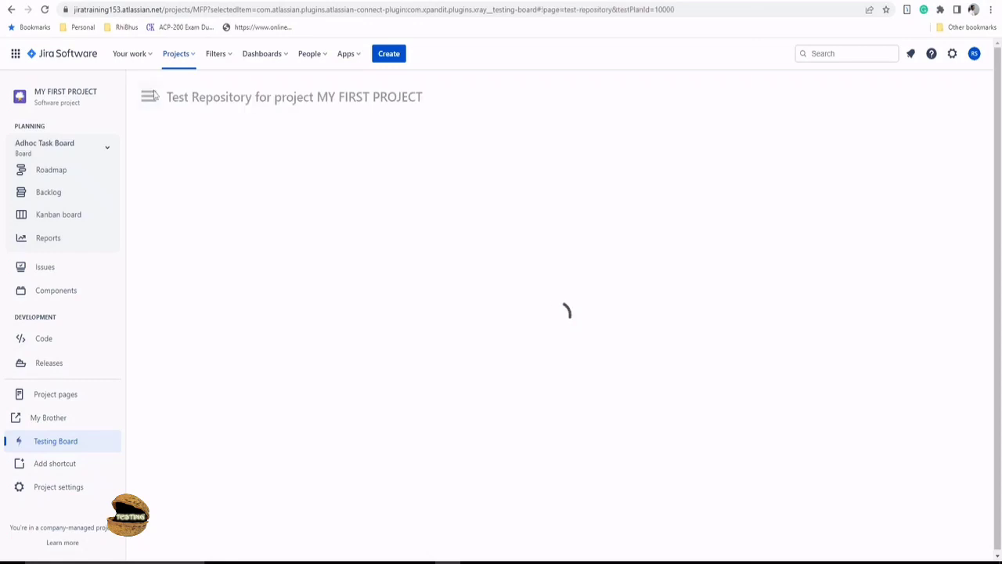
pyautogui.click(149, 102)
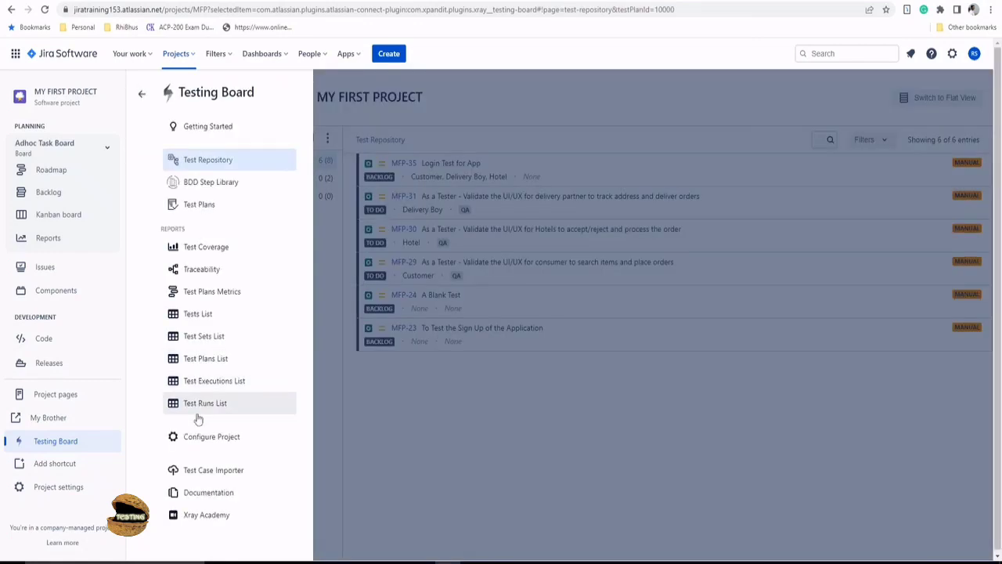
pyautogui.click(239, 473)
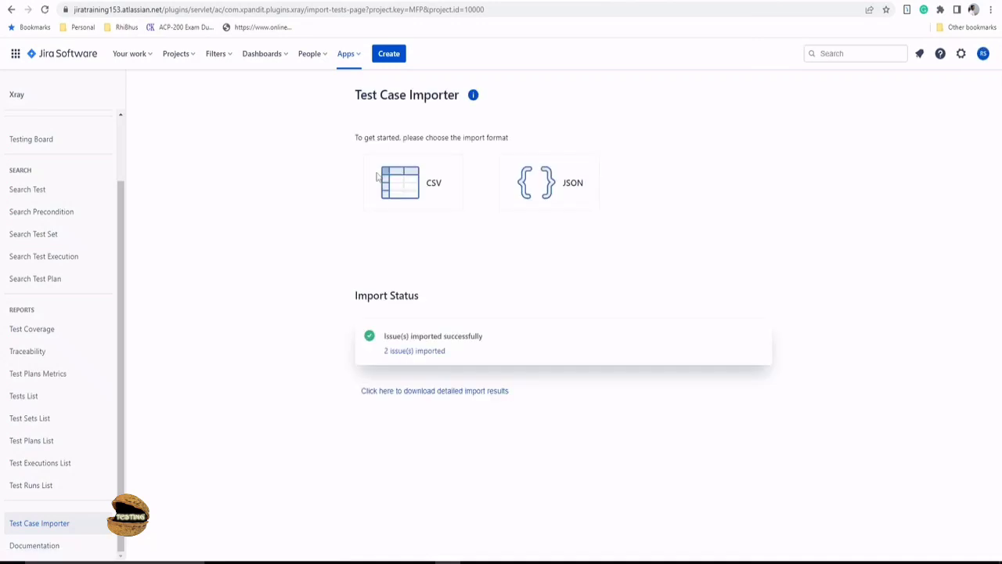
# Start a CSV import and attach Xray Test Cases.csv from the Documents folder
pyautogui.click(378, 178)
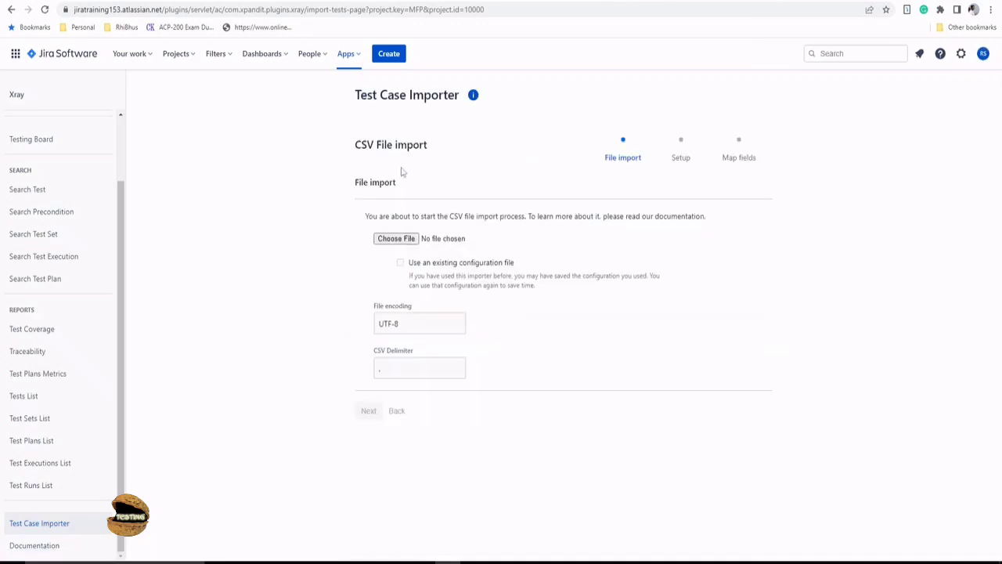
pyautogui.click(395, 238)
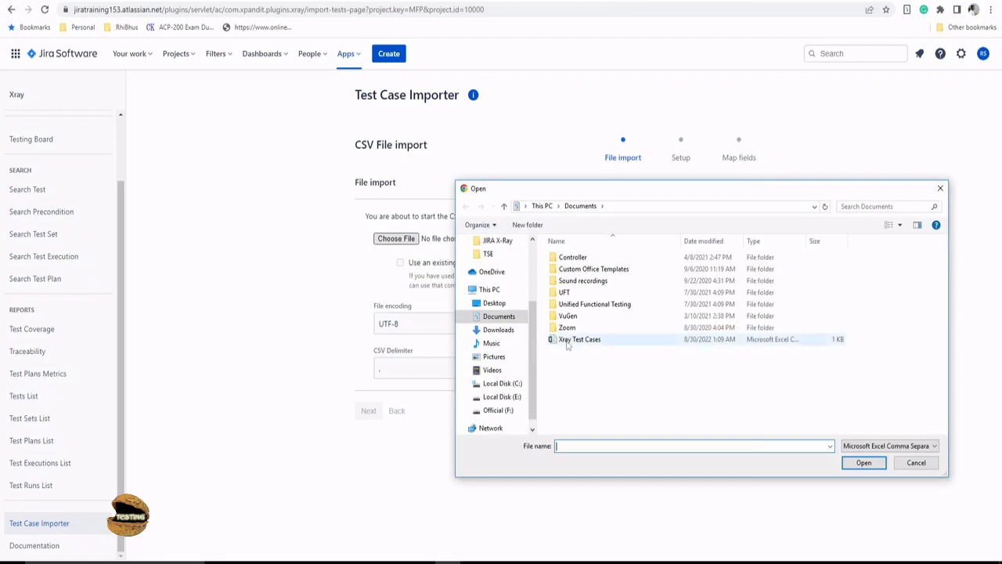
pyautogui.doubleClick(567, 345)
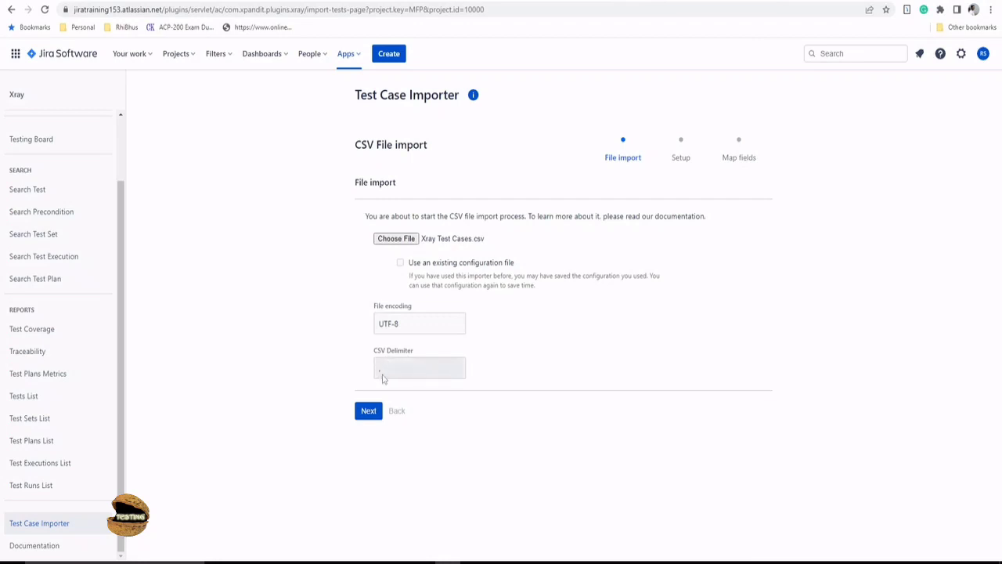
# Target MY FIRST PROJECT, leave Test Repository folder creation off, and proceed to Map fields
pyautogui.click(369, 410)
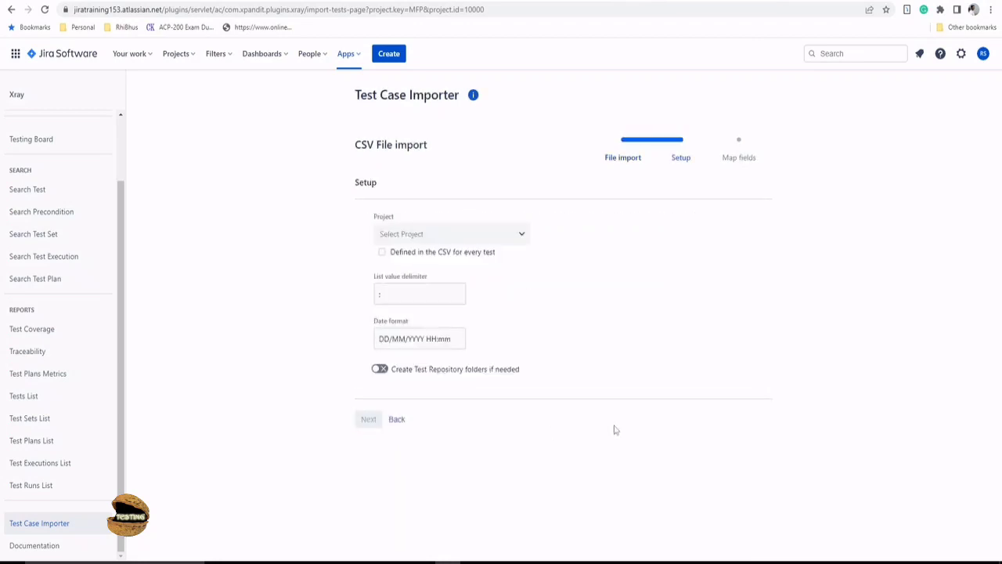
pyautogui.click(492, 238)
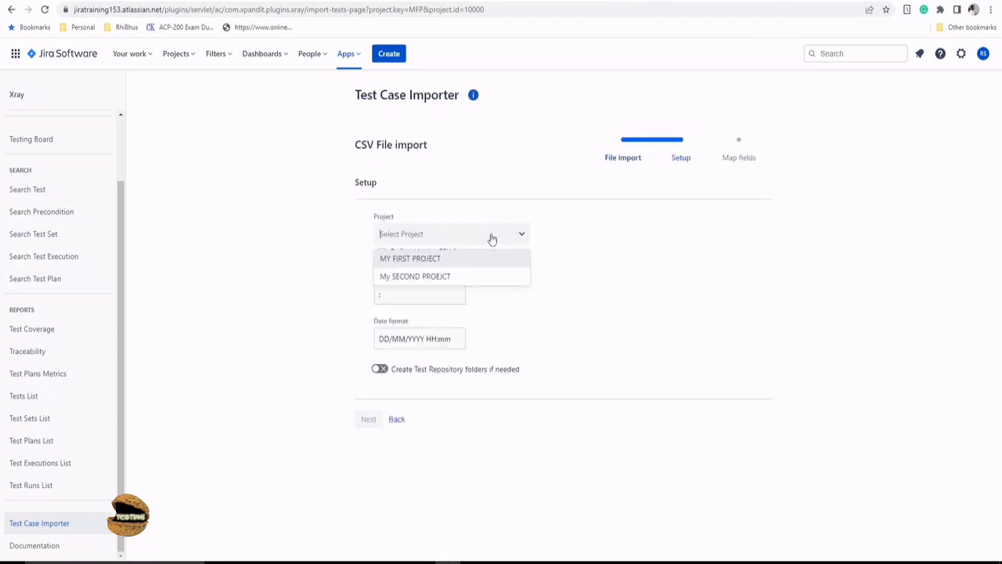
pyautogui.click(403, 260)
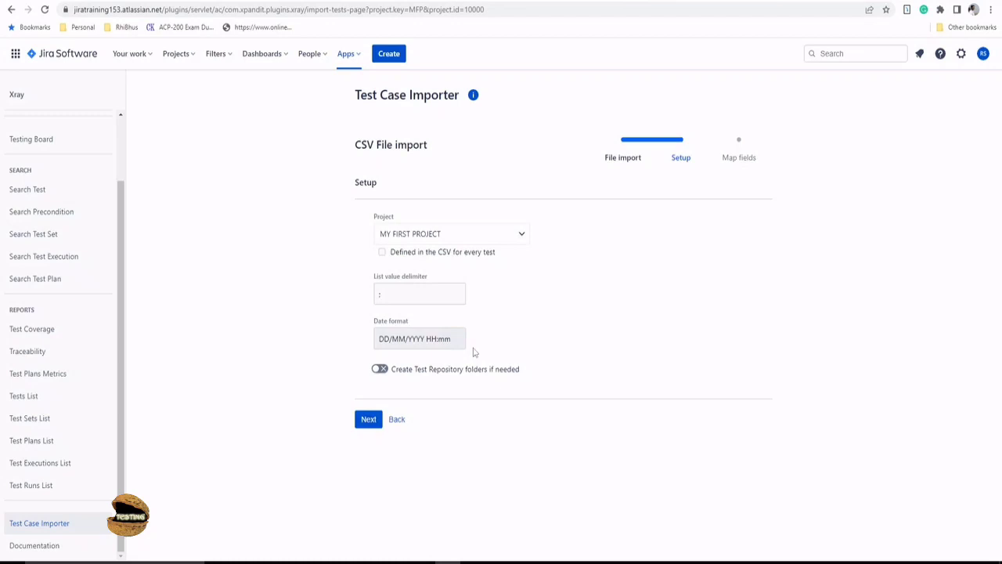
pyautogui.moveTo(459, 339); pyautogui.dragTo(355, 353)
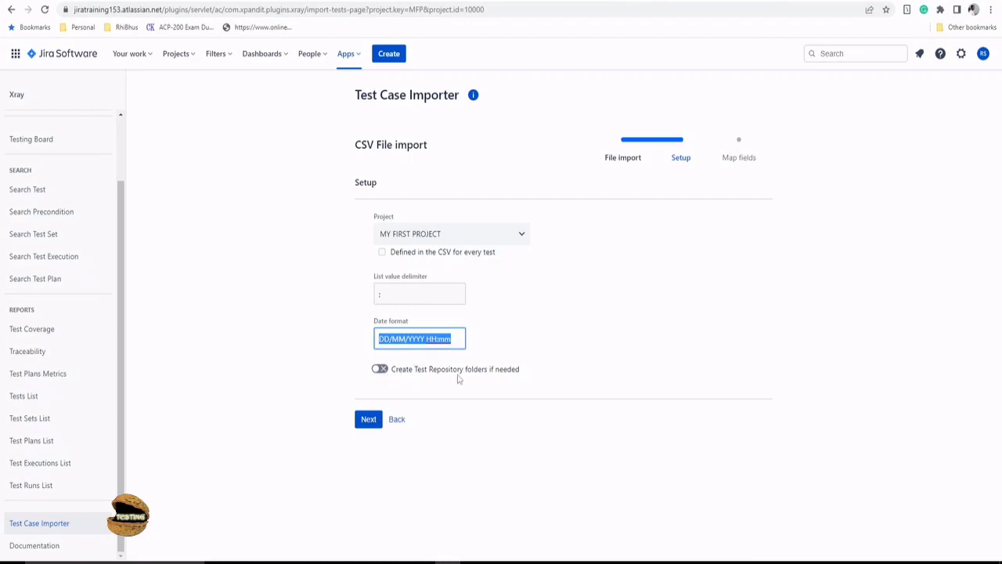
pyautogui.click(381, 369)
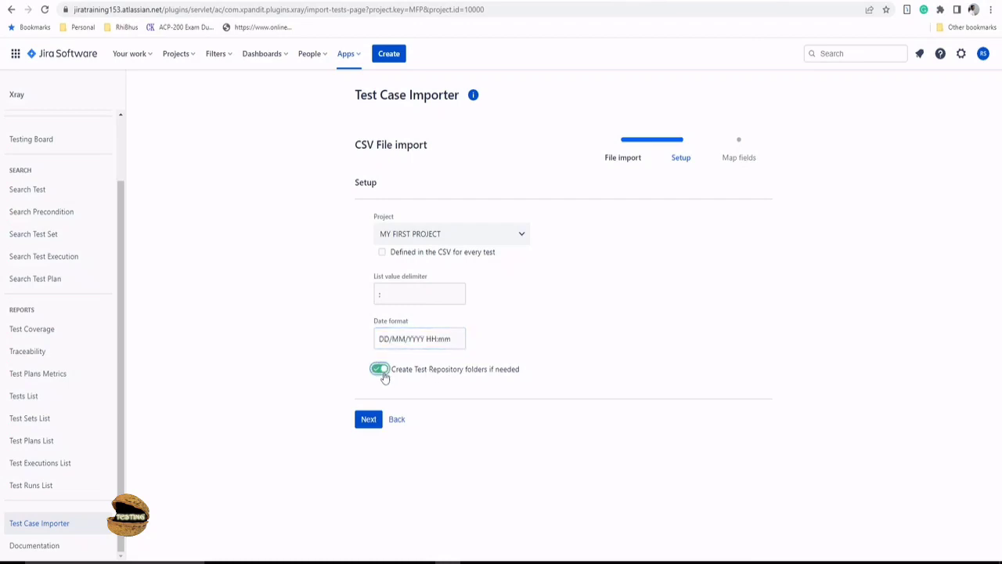
pyautogui.click(383, 372)
pyautogui.click(368, 420)
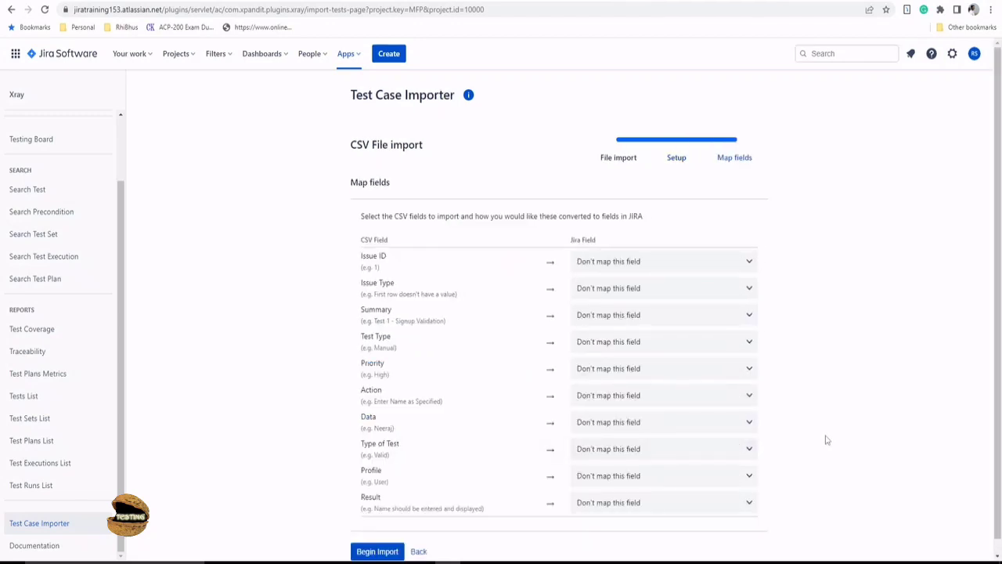
# Map the CSV Issue ID column, sample value 1, to the Jira Issue ID field
pyautogui.scroll(-1, 824, 394)
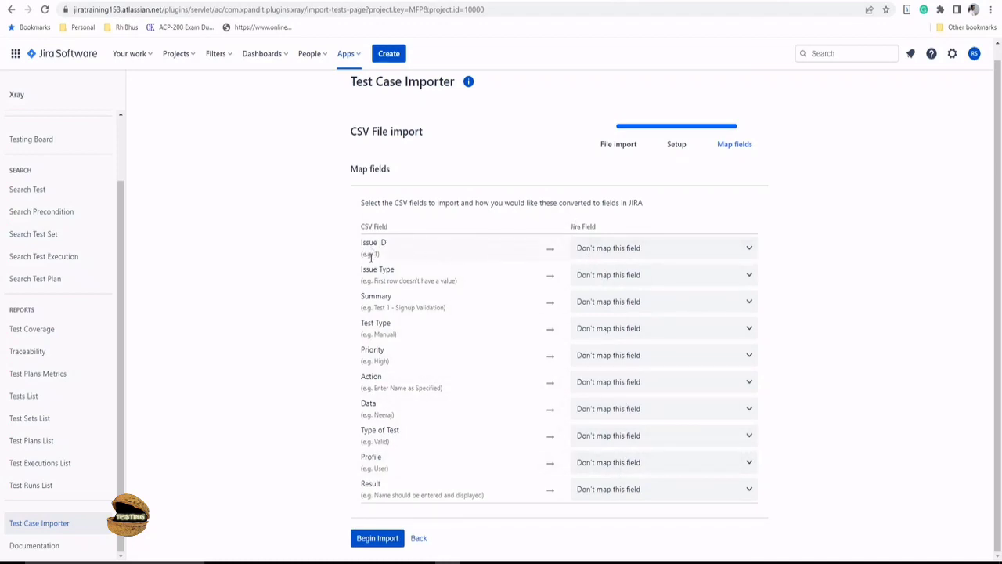
pyautogui.moveTo(365, 253); pyautogui.dragTo(382, 255)
pyautogui.click(442, 259)
pyautogui.moveTo(374, 255); pyautogui.dragTo(380, 254)
pyautogui.click(611, 249)
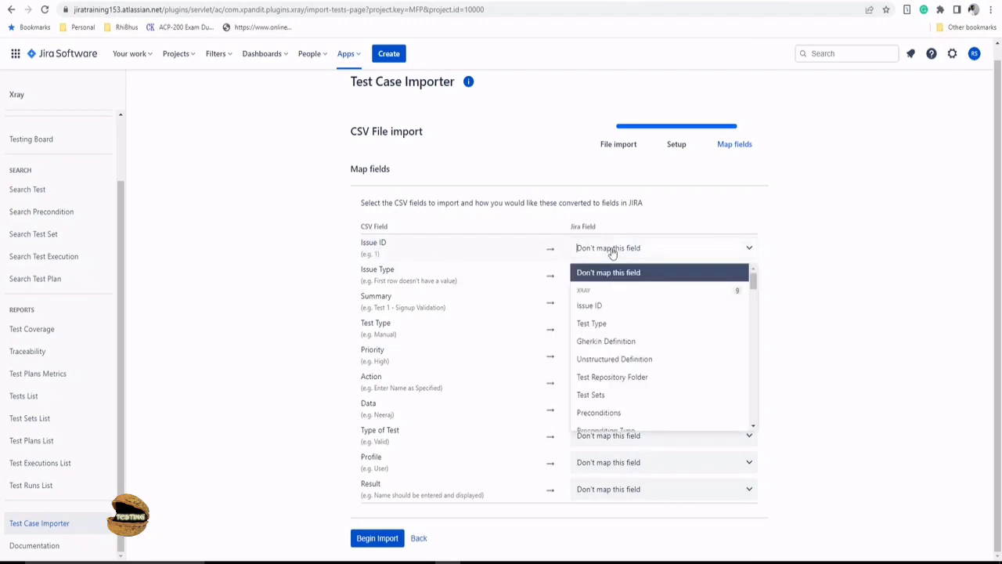
pyautogui.write('Issue')
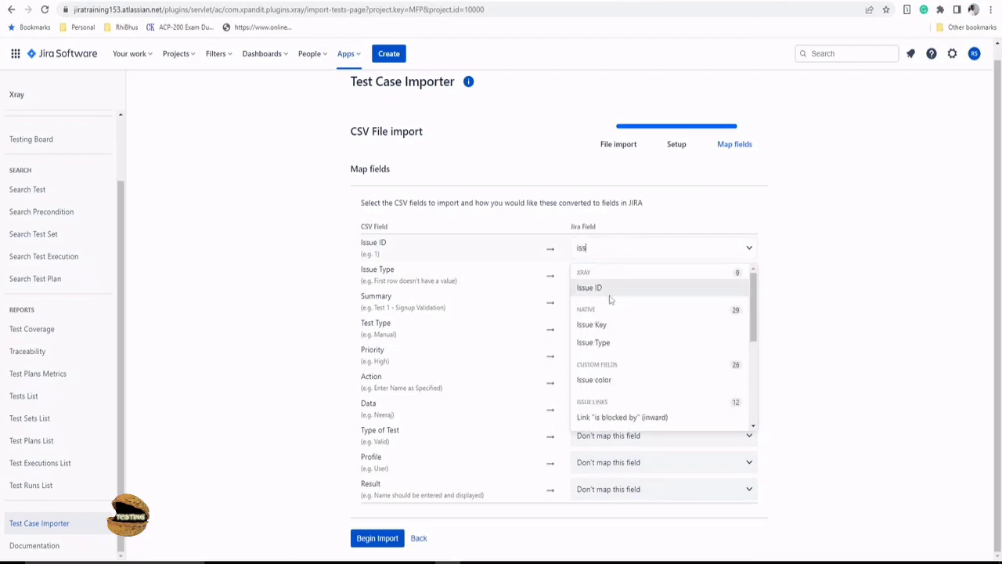
pyautogui.click(612, 294)
pyautogui.click(620, 249)
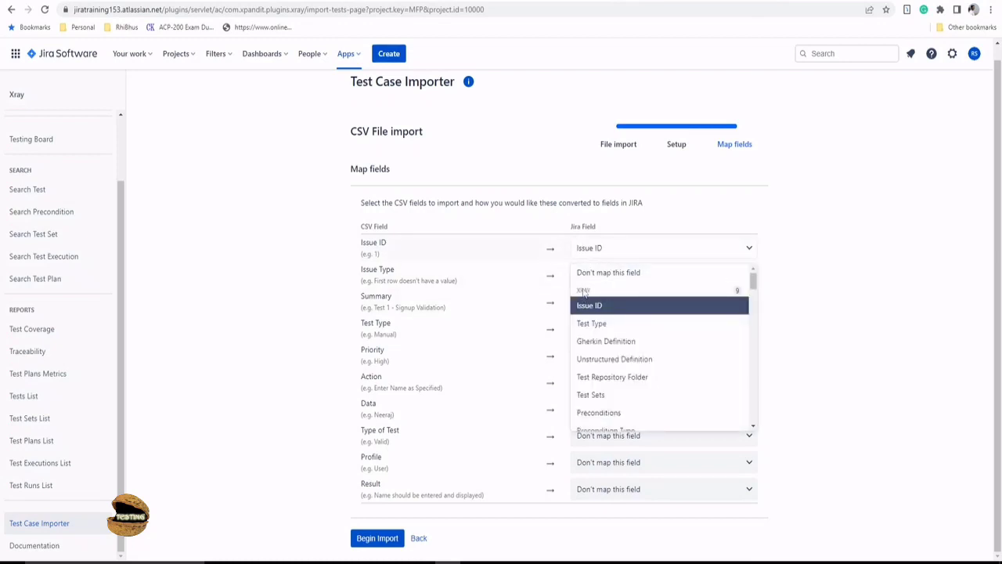
pyautogui.click(802, 327)
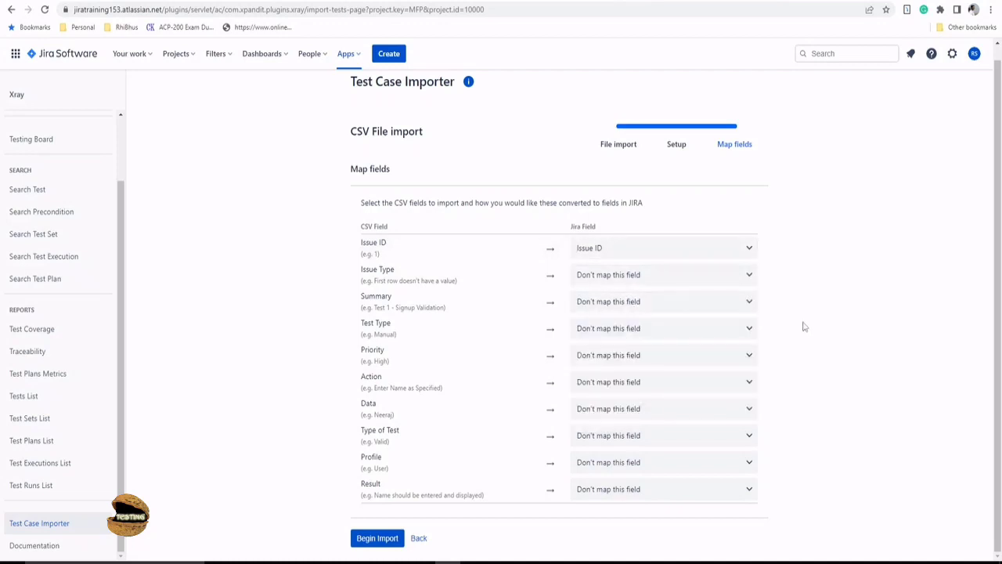
# Leave Issue Type as Don't map this field, then check its empty cells B2–B9 in Excel
pyautogui.click(665, 280)
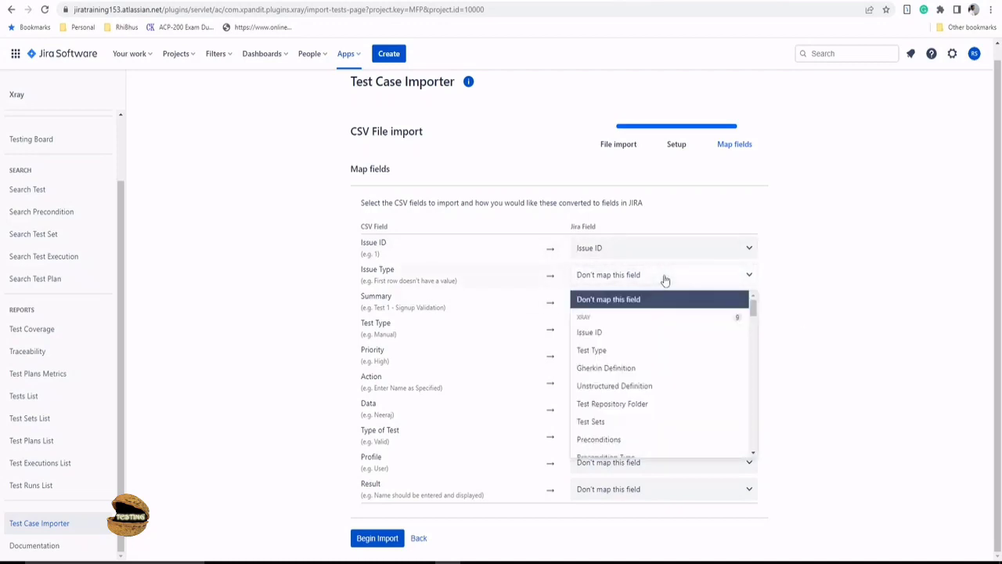
pyautogui.click(789, 283)
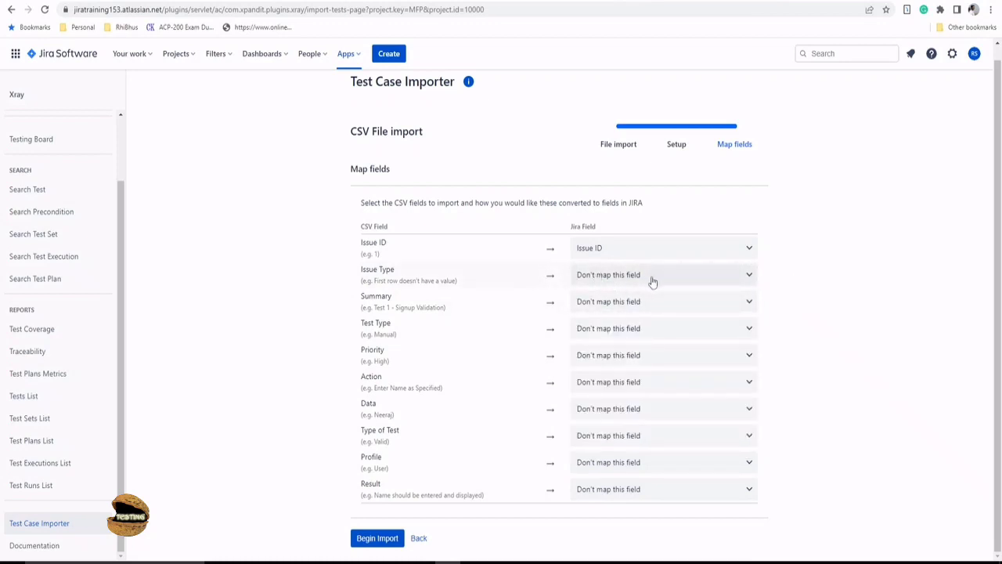
pyautogui.hotkey('alt', 'Tab')
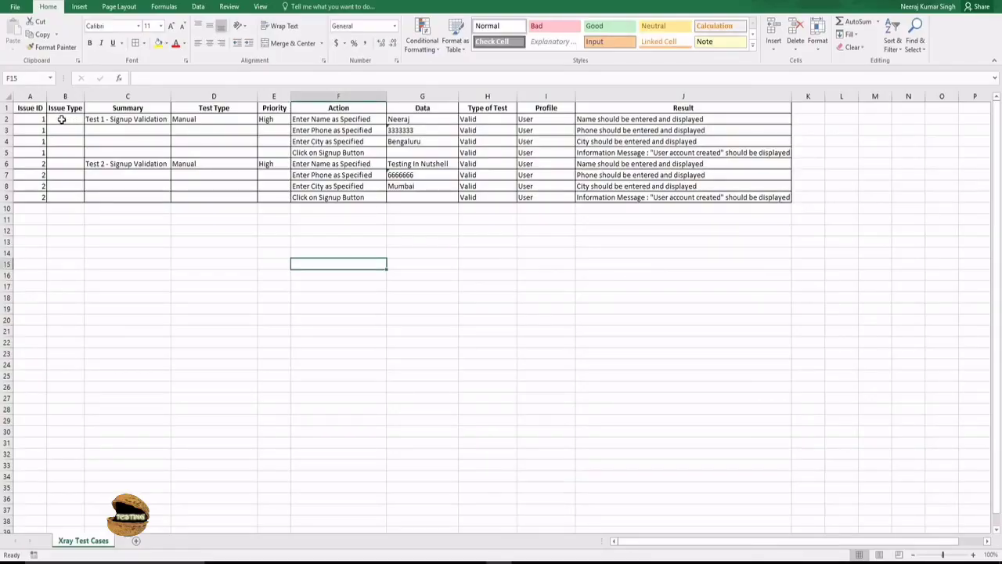
pyautogui.moveTo(63, 119); pyautogui.dragTo(64, 193)
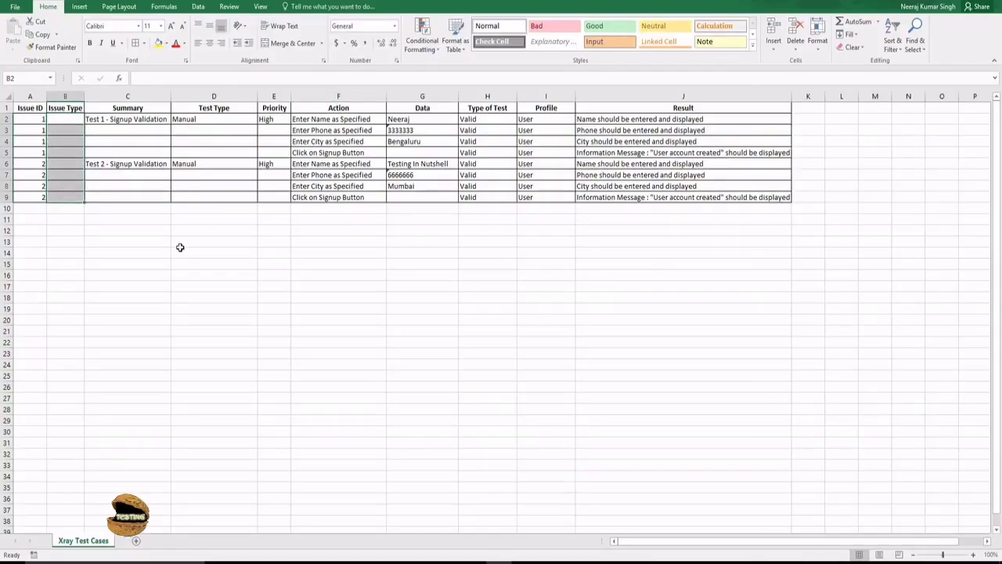
# Back in the importer, map the CSV Summary column to the Summary field
pyautogui.hotkey('alt', 'Tab')
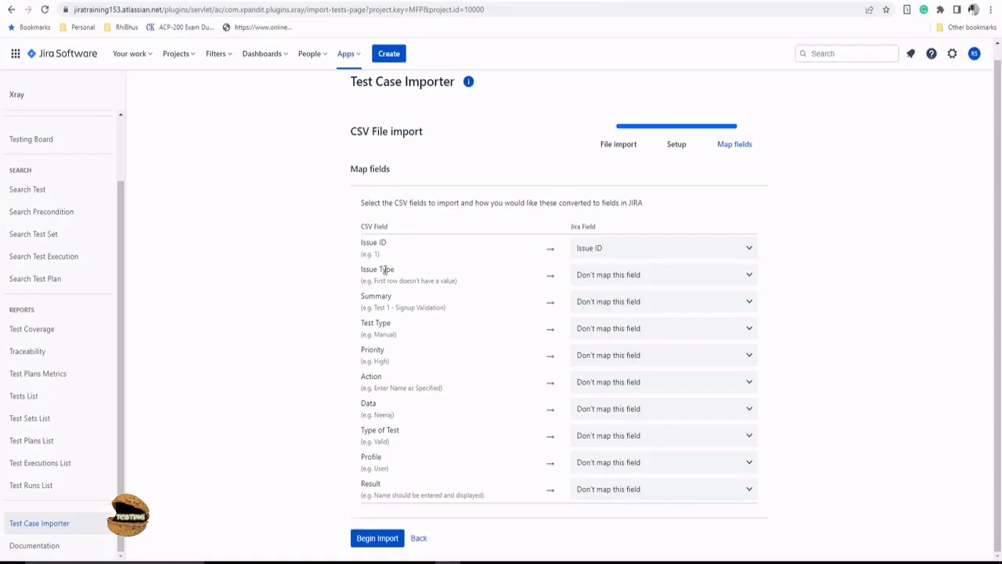
pyautogui.click(642, 304)
pyautogui.write('summ')
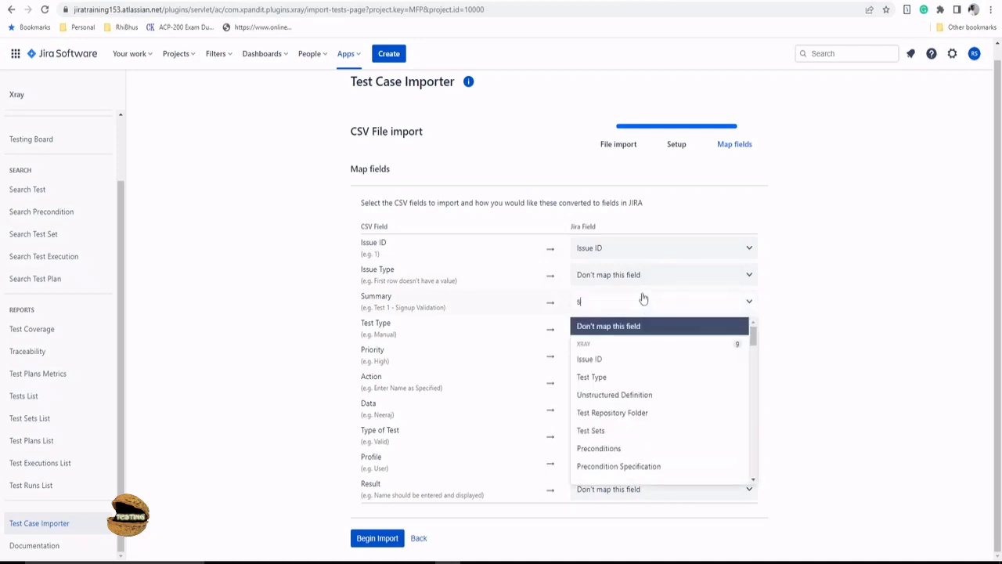
pyautogui.click(605, 343)
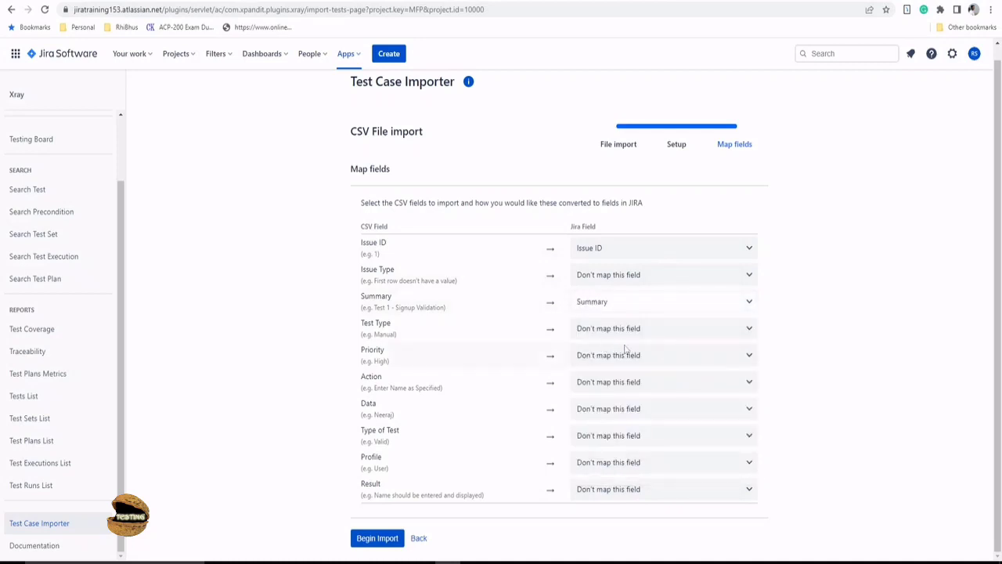
# Check the Test Type values in column D, leave Test Type unmapped, and map Priority to Priority Name
pyautogui.click(657, 332)
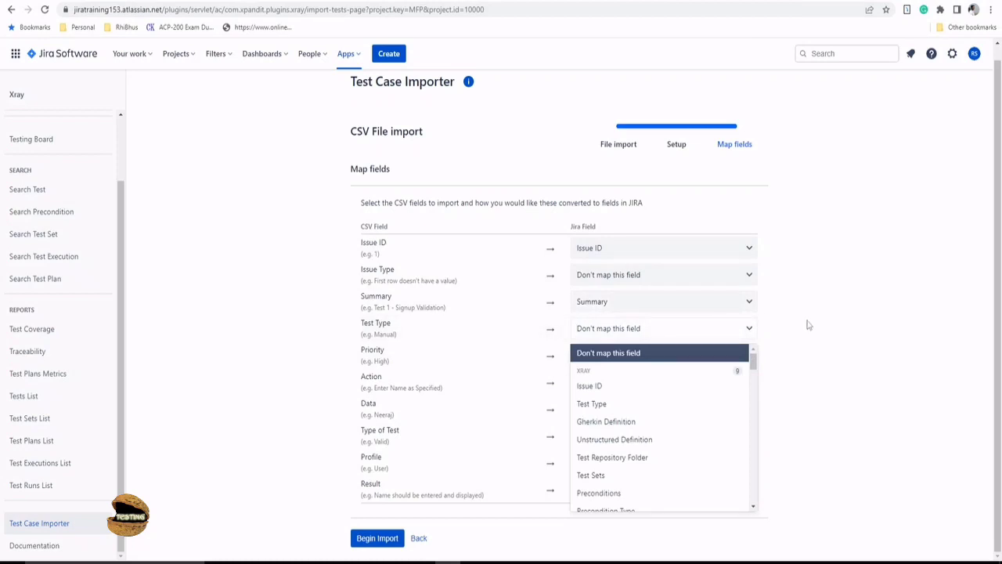
pyautogui.hotkey('alt', 'Tab')
pyautogui.moveTo(188, 118); pyautogui.dragTo(195, 199)
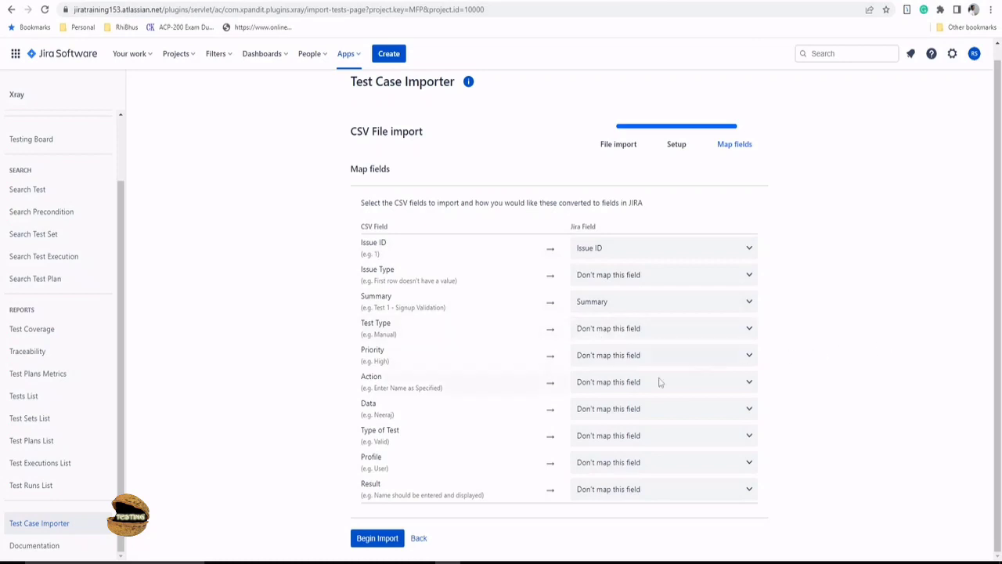
pyautogui.click(631, 354)
pyautogui.write('pri')
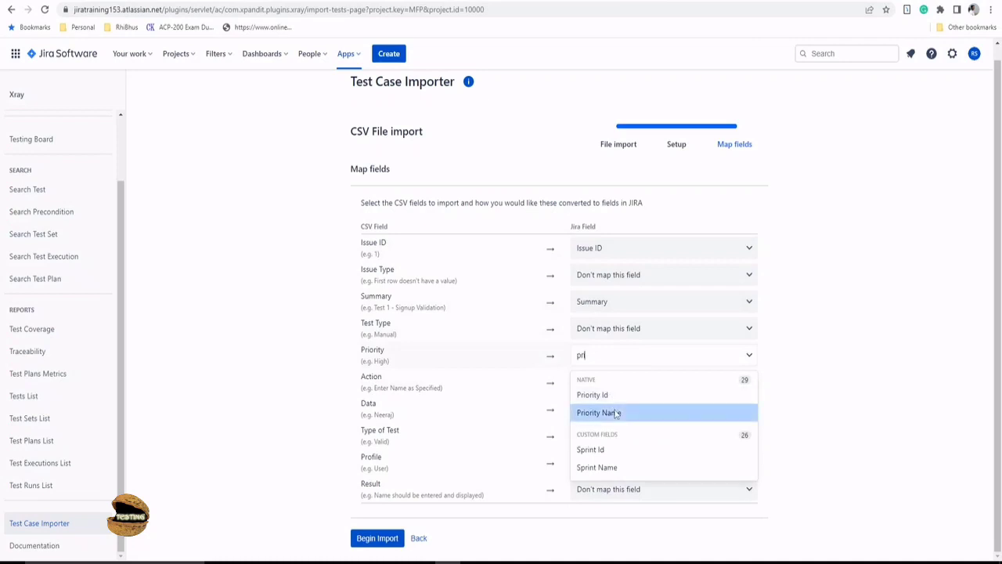
pyautogui.click(615, 412)
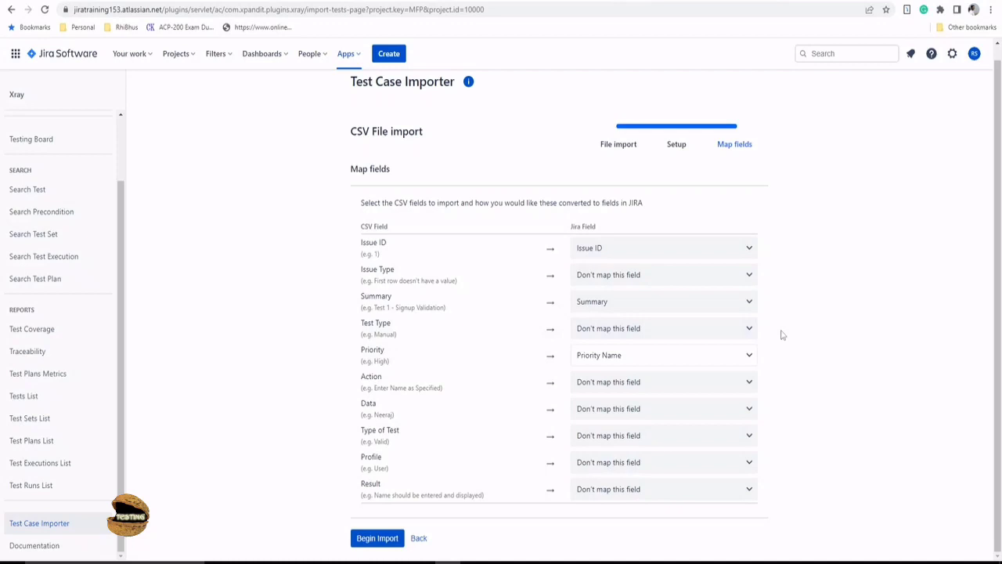
# Map Action to Action*, Data to Data, and Type of Test to Type of Test *
pyautogui.click(654, 384)
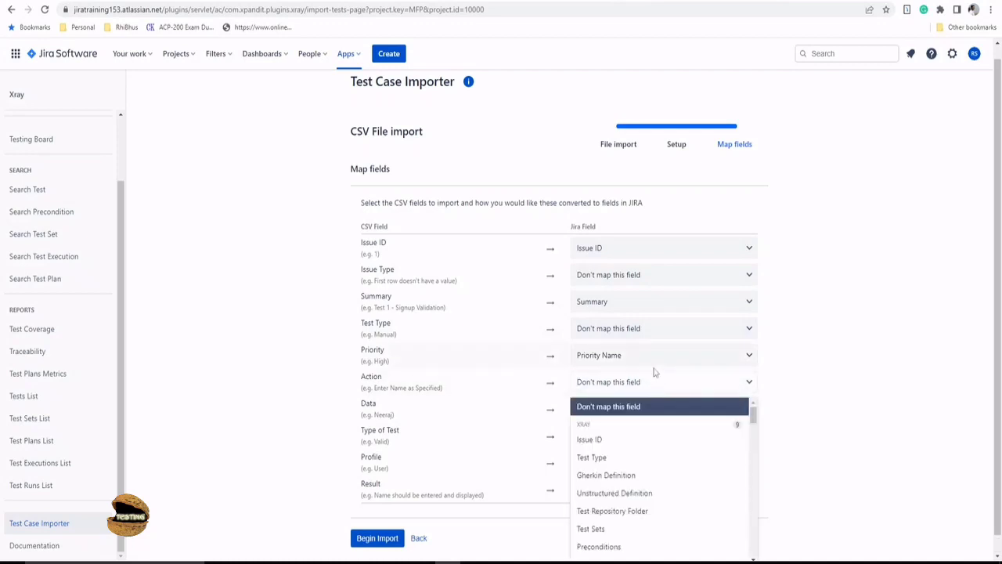
pyautogui.write('act')
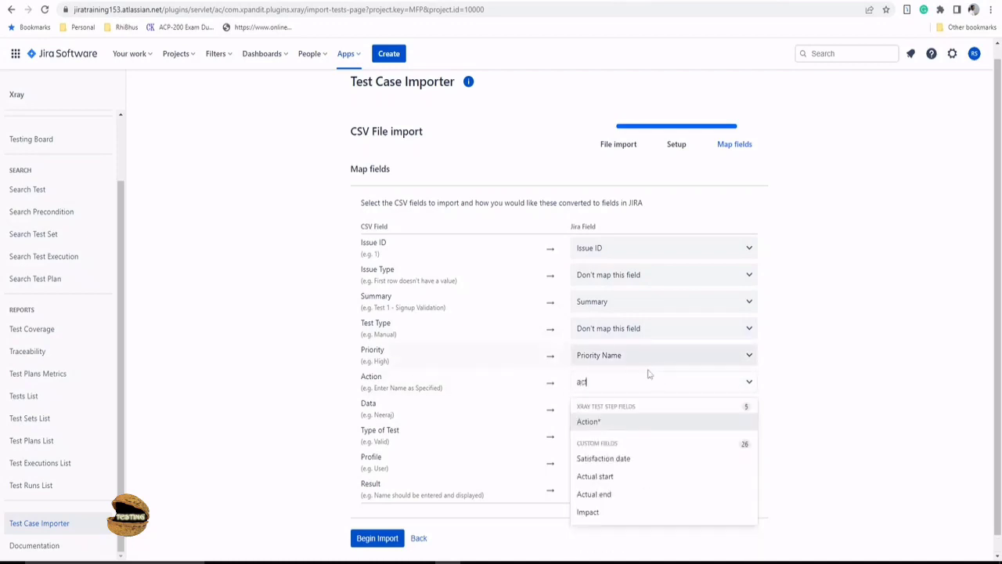
pyautogui.click(602, 423)
pyautogui.click(617, 410)
pyautogui.write('d')
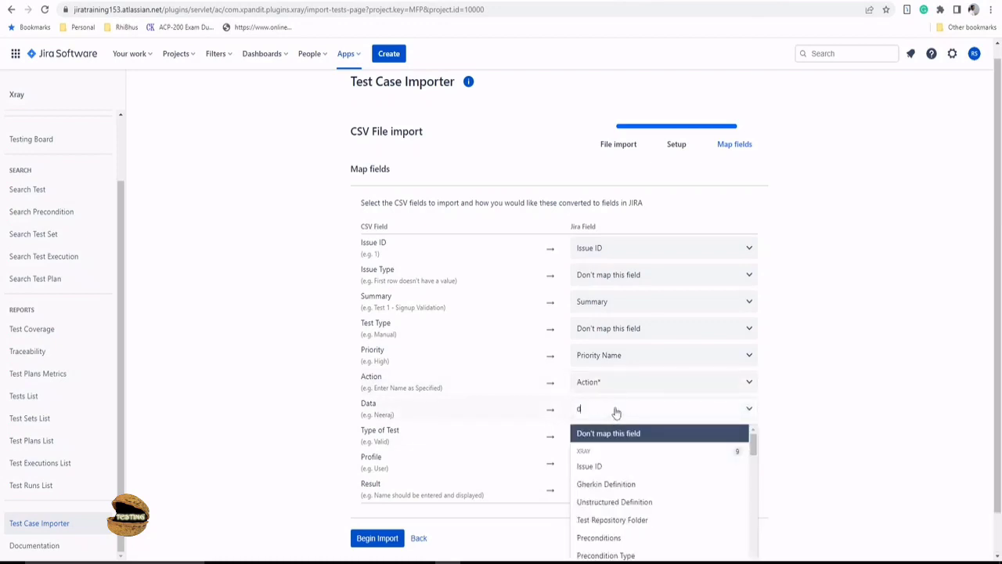
pyautogui.write('a')
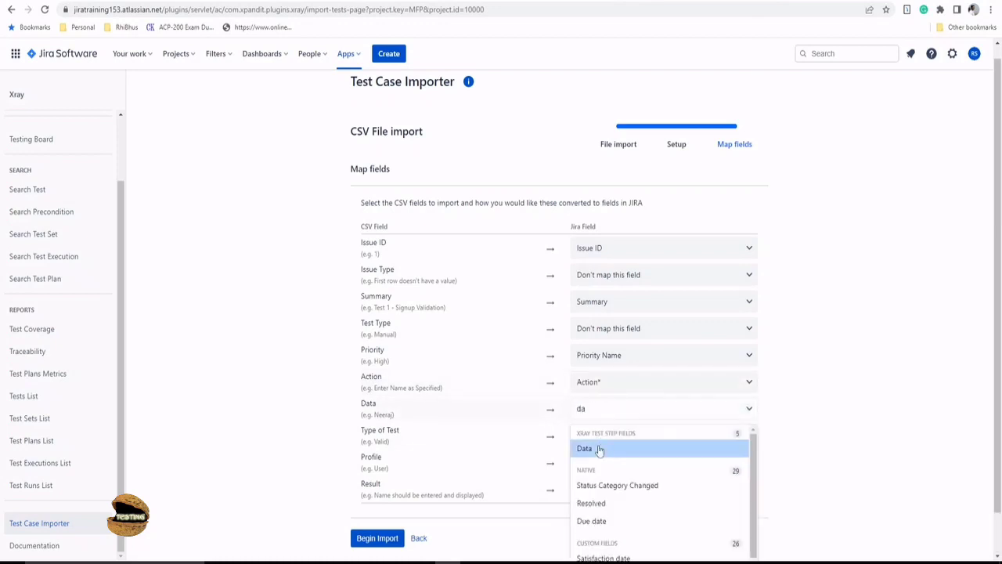
pyautogui.click(599, 447)
pyautogui.click(606, 443)
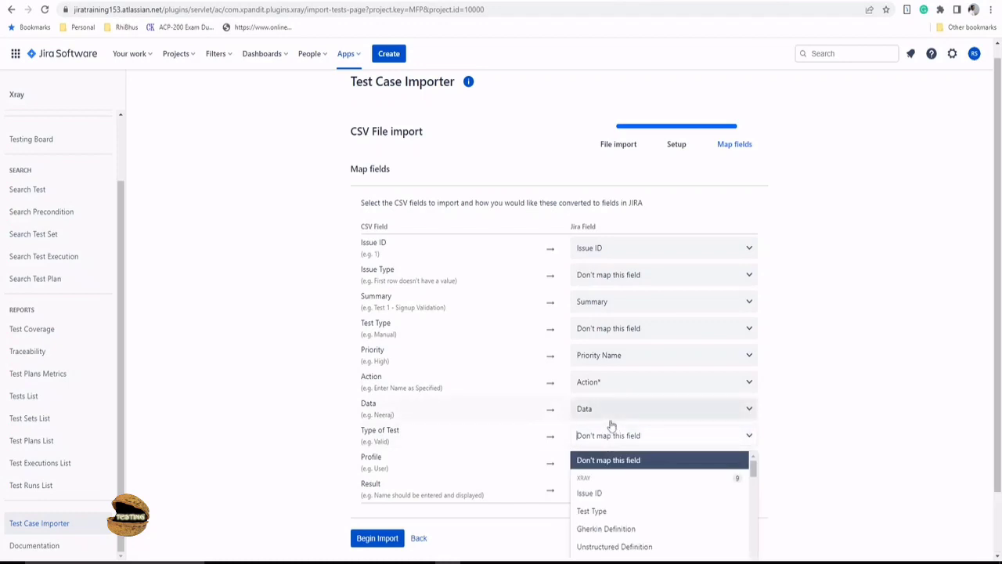
pyautogui.write('ty')
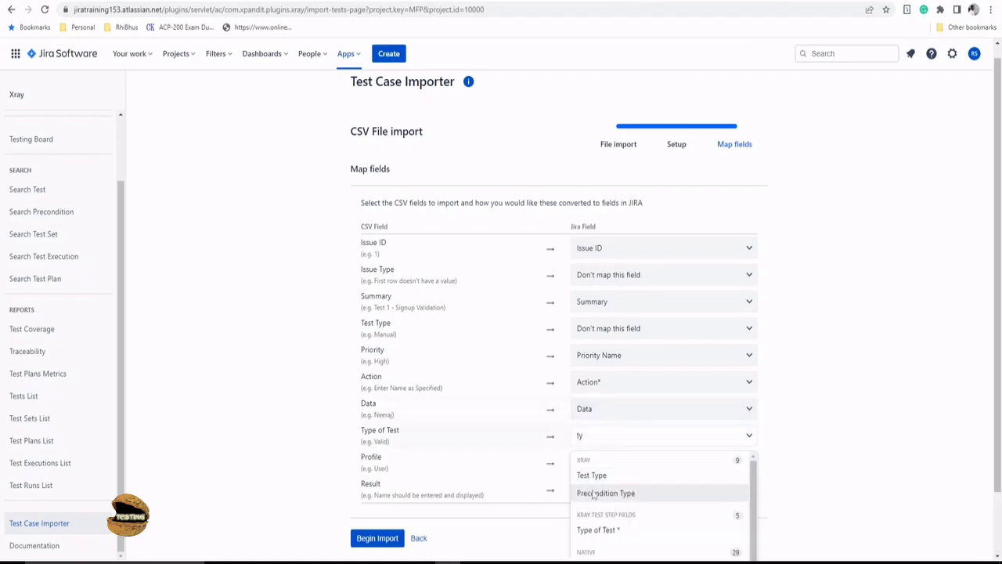
pyautogui.click(616, 532)
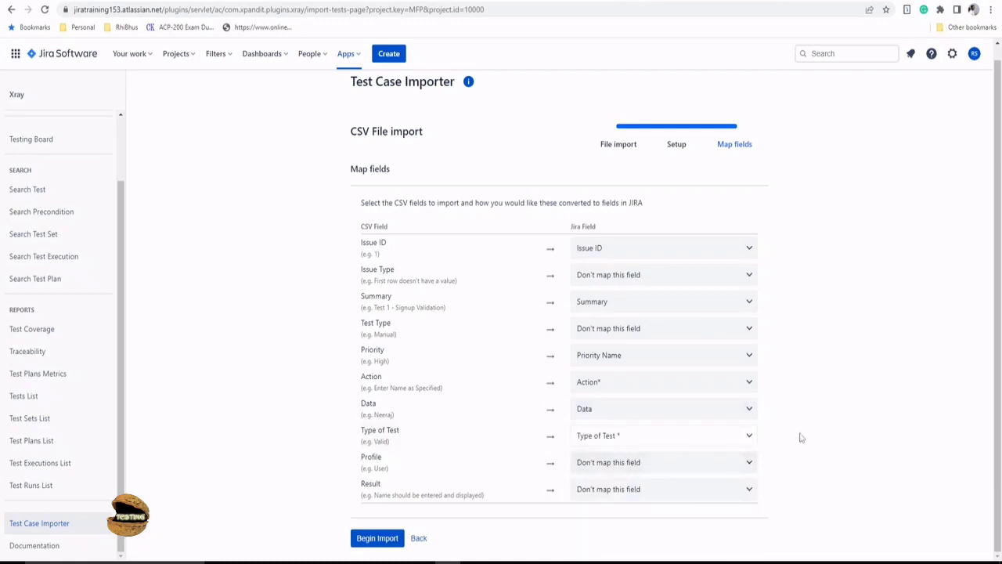
# Map Profile to User Profile and Result to Expected Result, then begin the import
pyautogui.click(664, 463)
pyautogui.write('u')
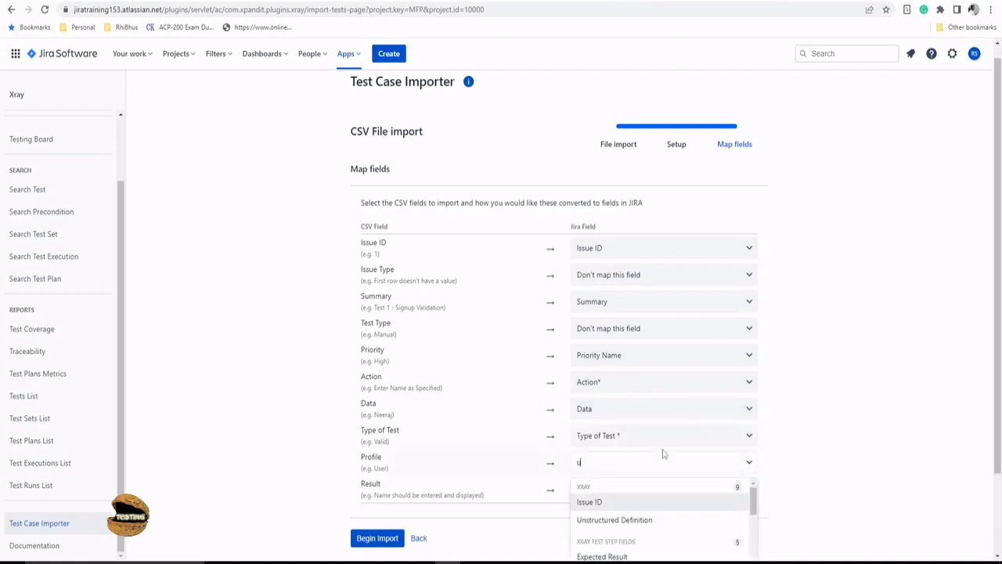
pyautogui.write('se')
pyautogui.click(612, 505)
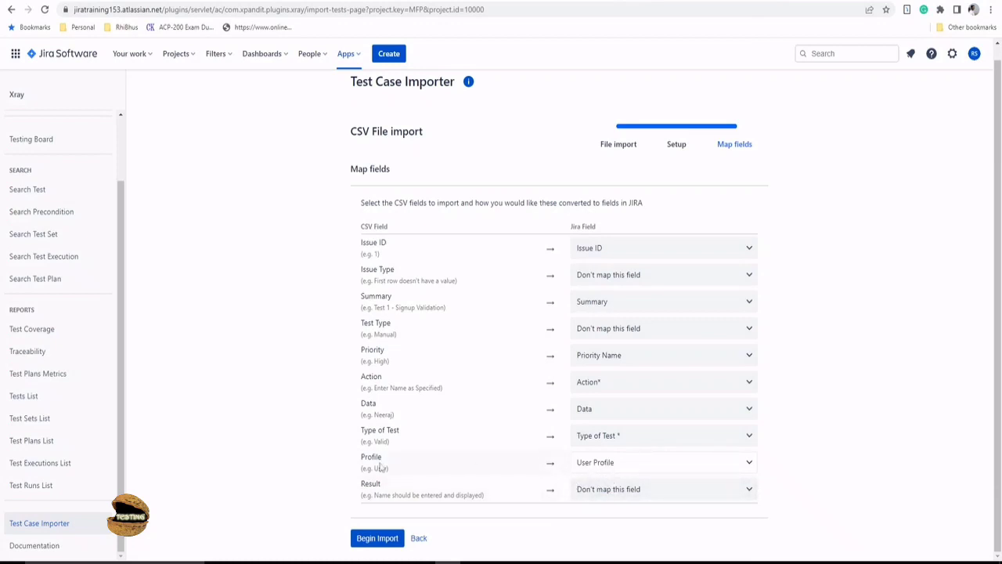
pyautogui.moveTo(363, 456); pyautogui.dragTo(381, 456)
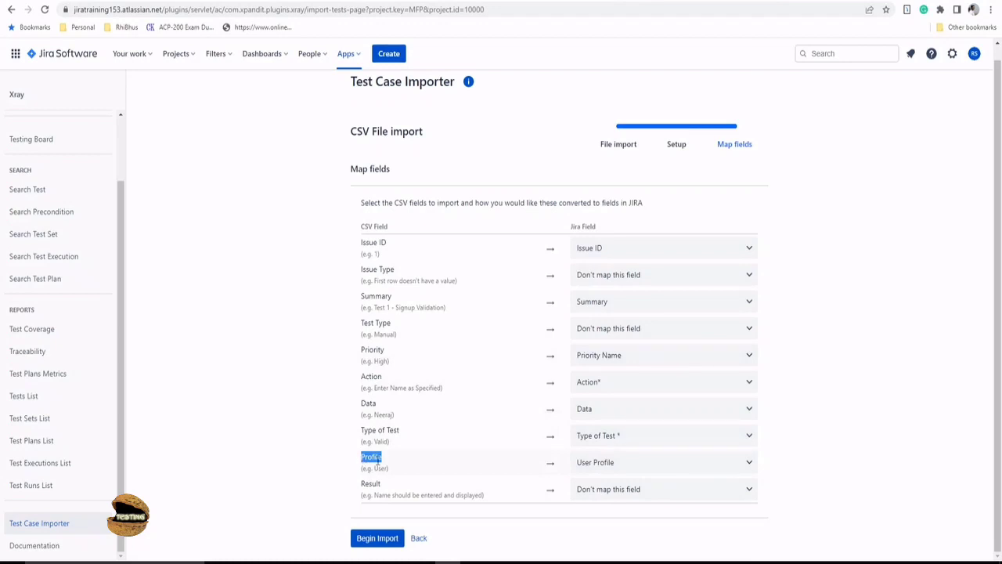
pyautogui.click(593, 489)
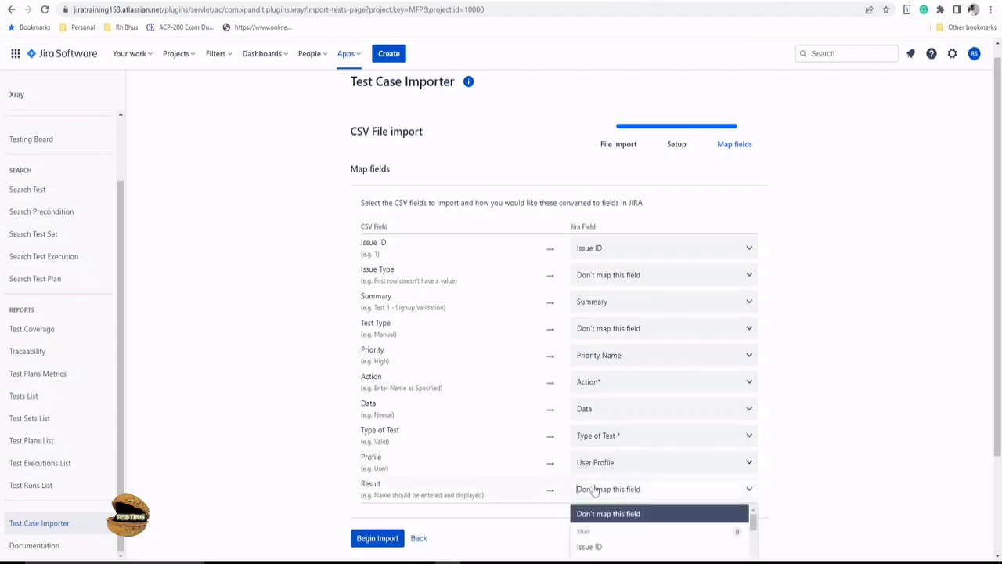
pyautogui.write('res')
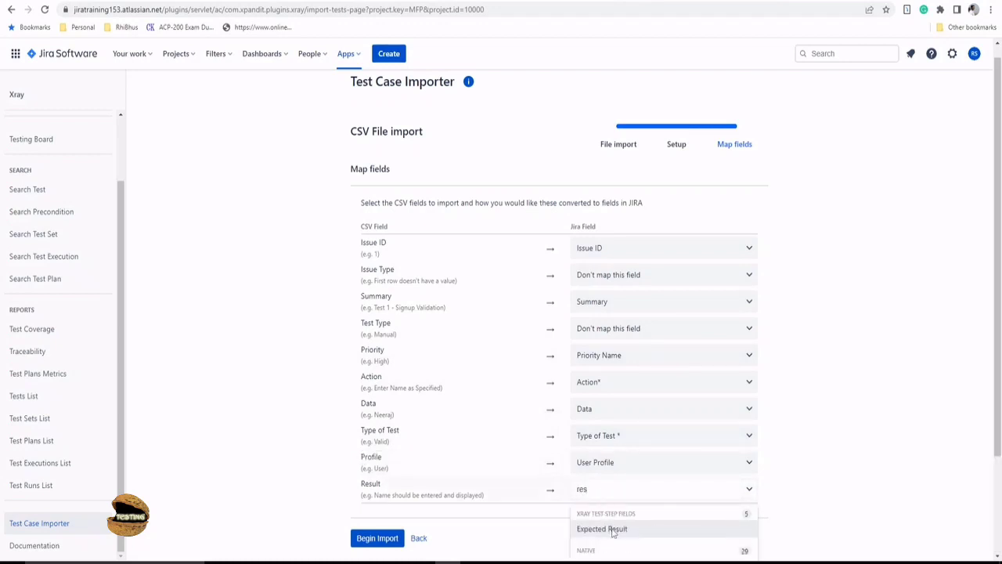
pyautogui.click(611, 531)
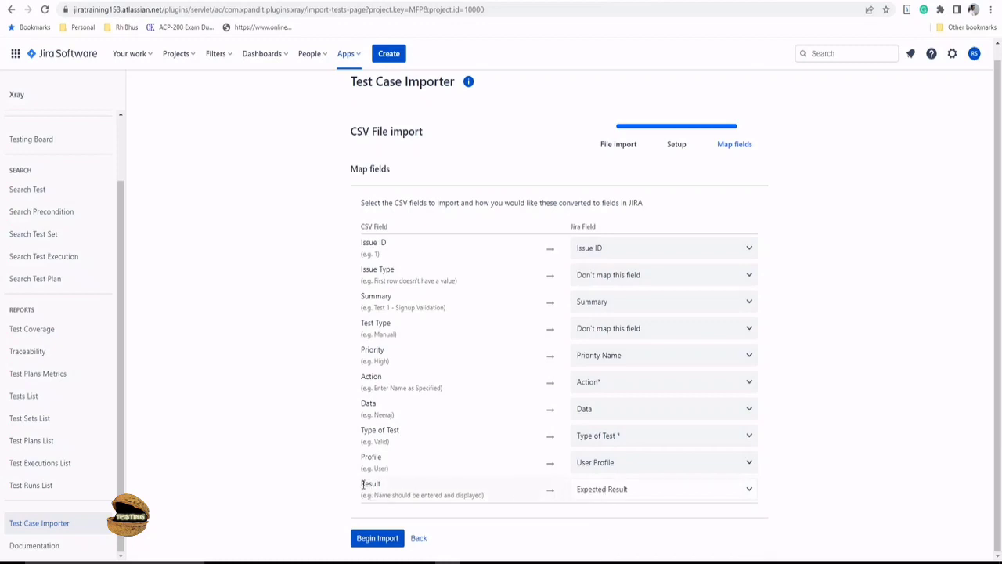
pyautogui.moveTo(362, 488); pyautogui.dragTo(386, 487)
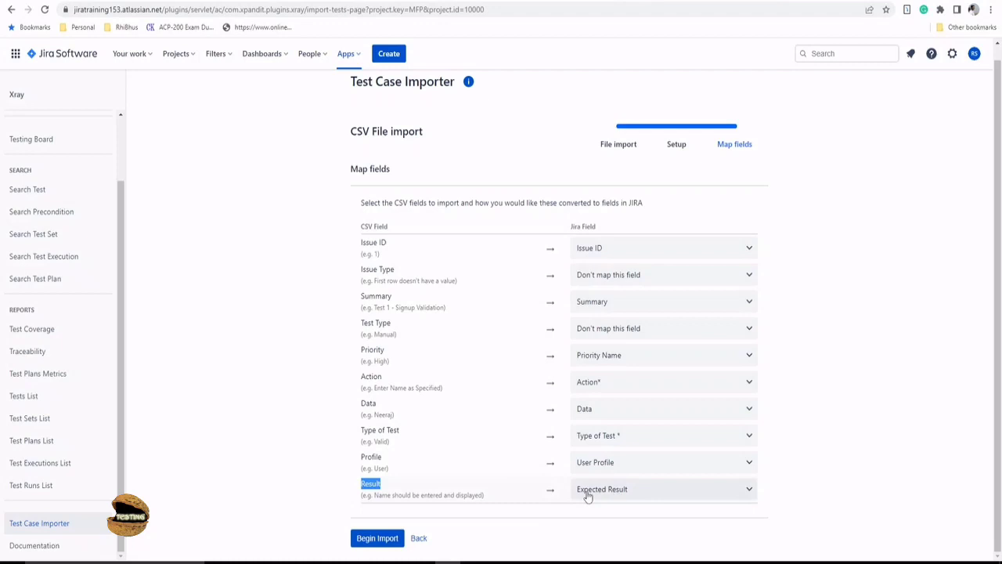
pyautogui.click(808, 479)
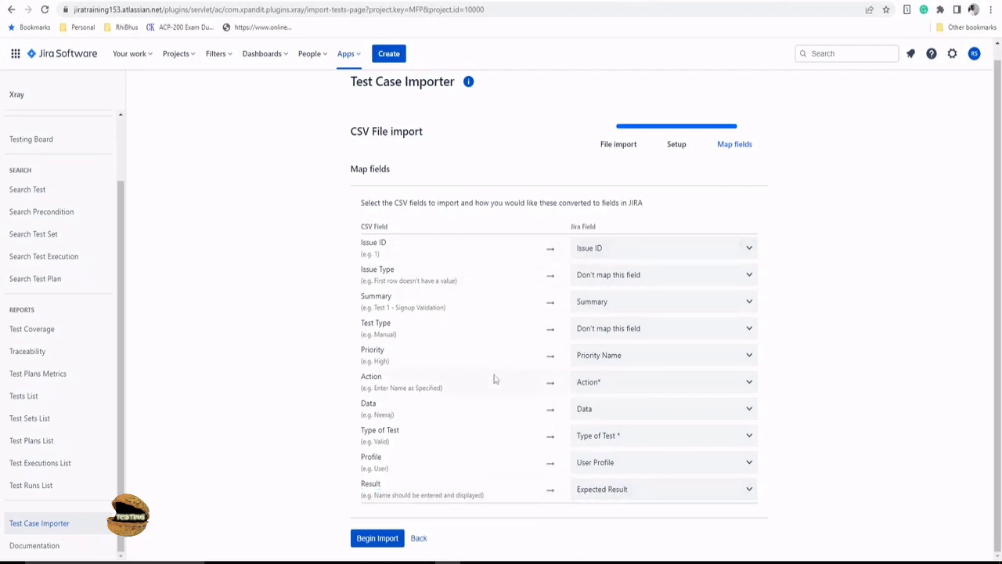
pyautogui.click(368, 538)
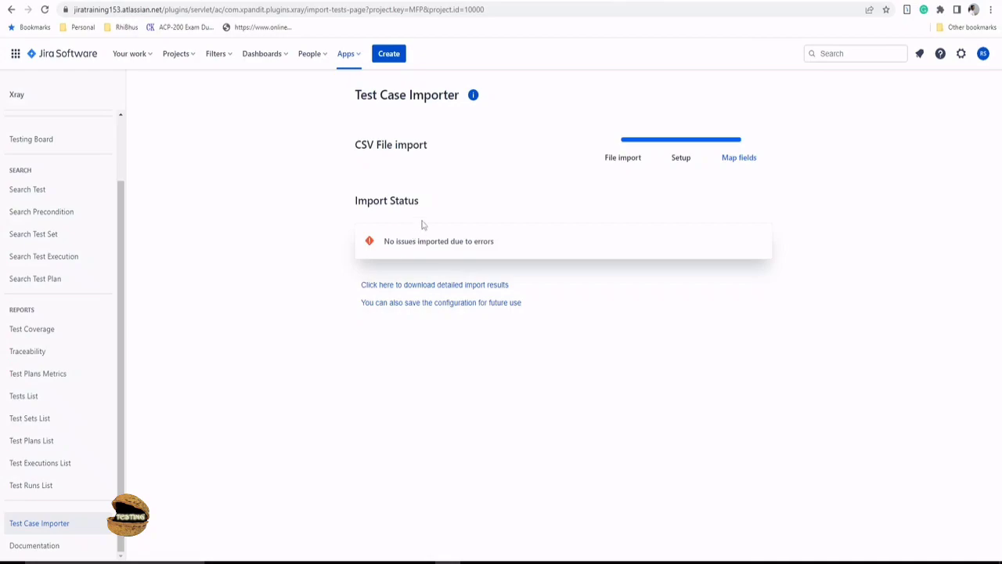
# Review the Test Type cells D2 to D8 in the spreadsheet
pyautogui.hotkey('alt', 'Tab')
pyautogui.moveTo(213, 119); pyautogui.dragTo(213, 197)
pyautogui.click(231, 166)
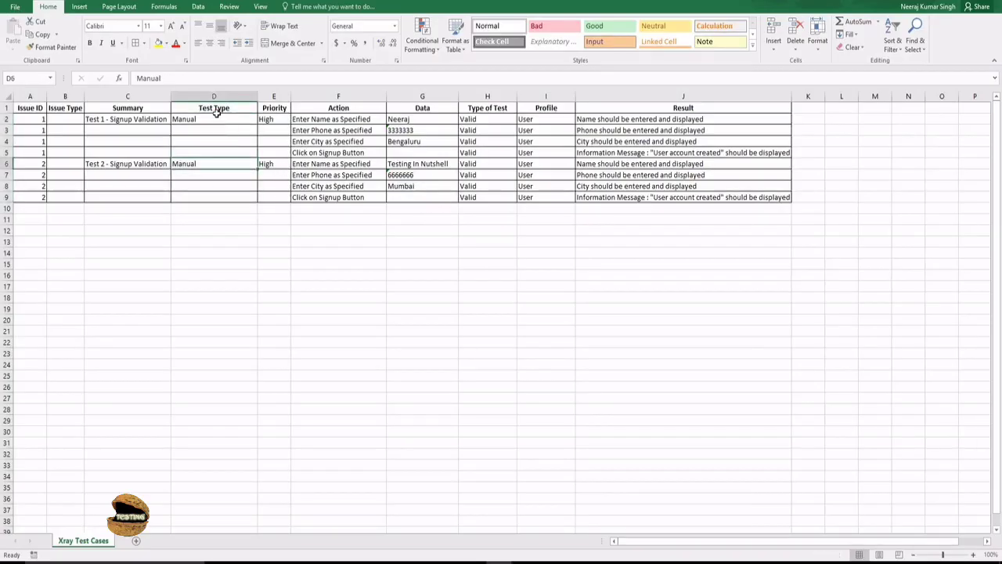
pyautogui.moveTo(219, 119); pyautogui.dragTo(218, 194)
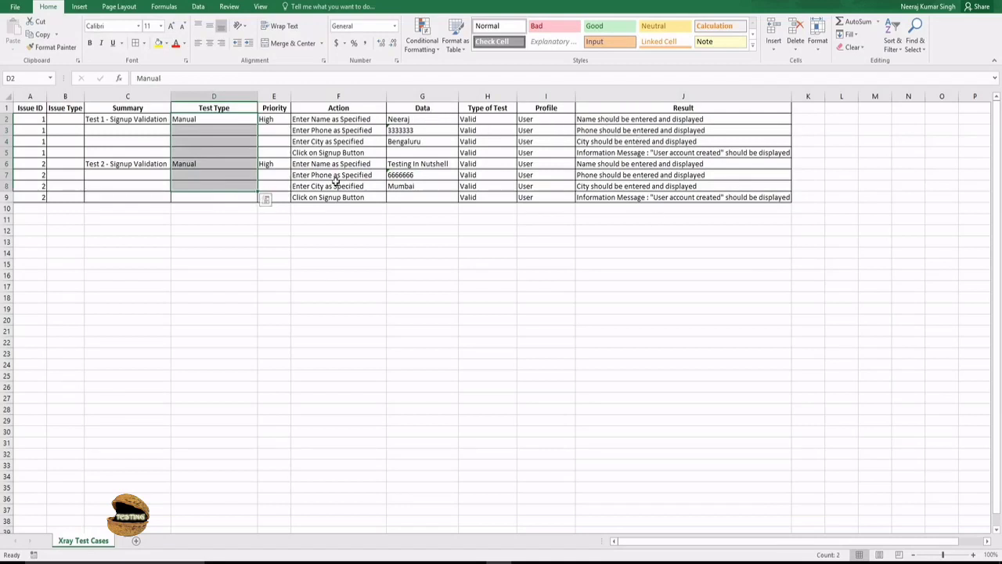
pyautogui.hotkey('alt', 'Tab')
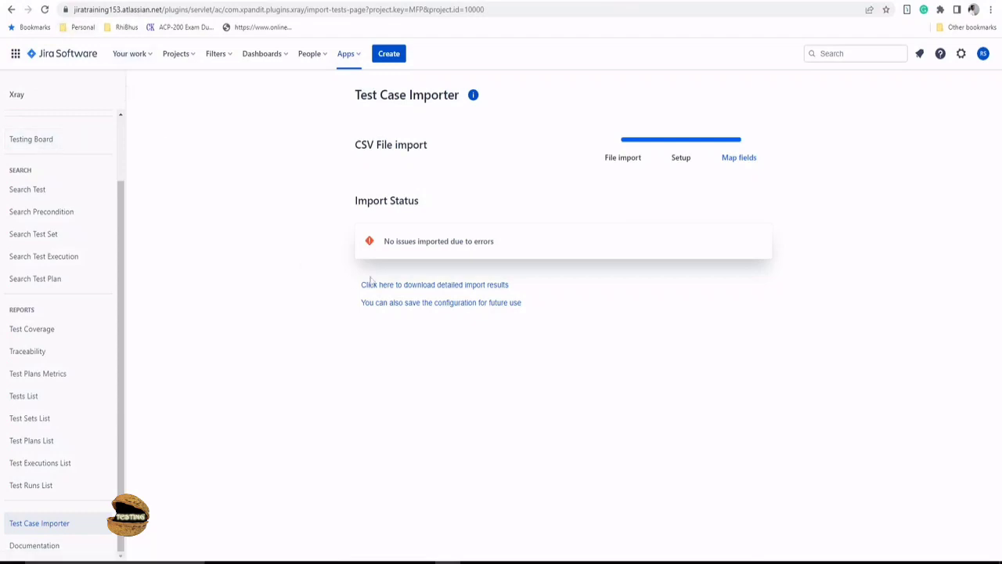
# Download the detailed import results, read the 'Test type not present' error, and close the file
pyautogui.click(412, 285)
pyautogui.click(65, 545)
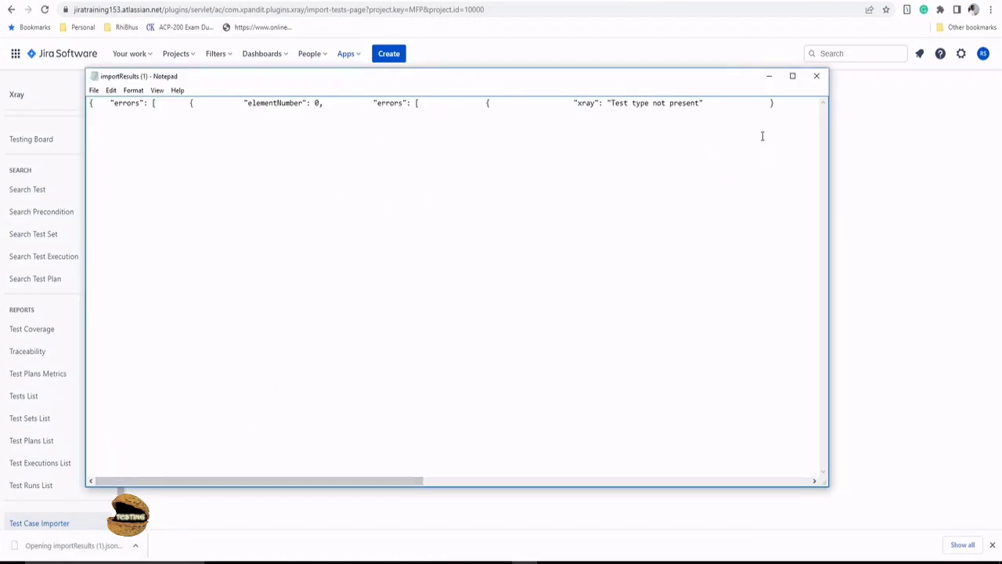
pyautogui.click(817, 76)
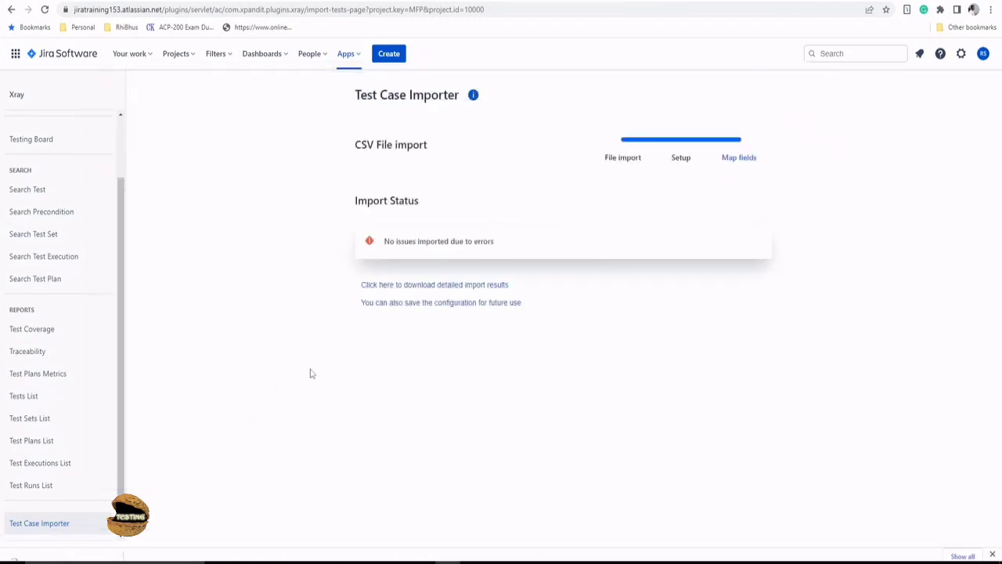
# Go through Apps > Xray back to the Test Case Importer
pyautogui.scroll(2, 51, 383)
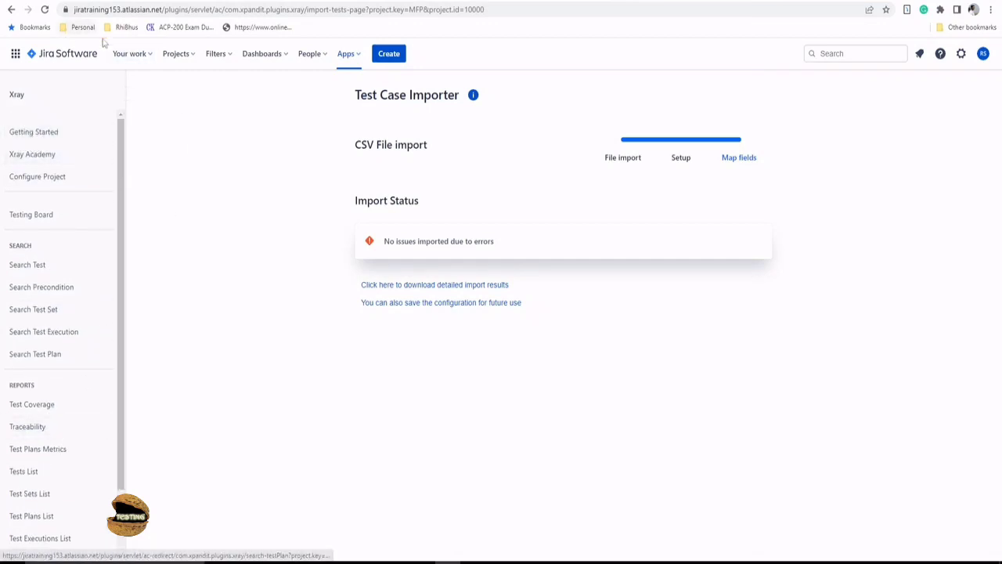
pyautogui.click(350, 55)
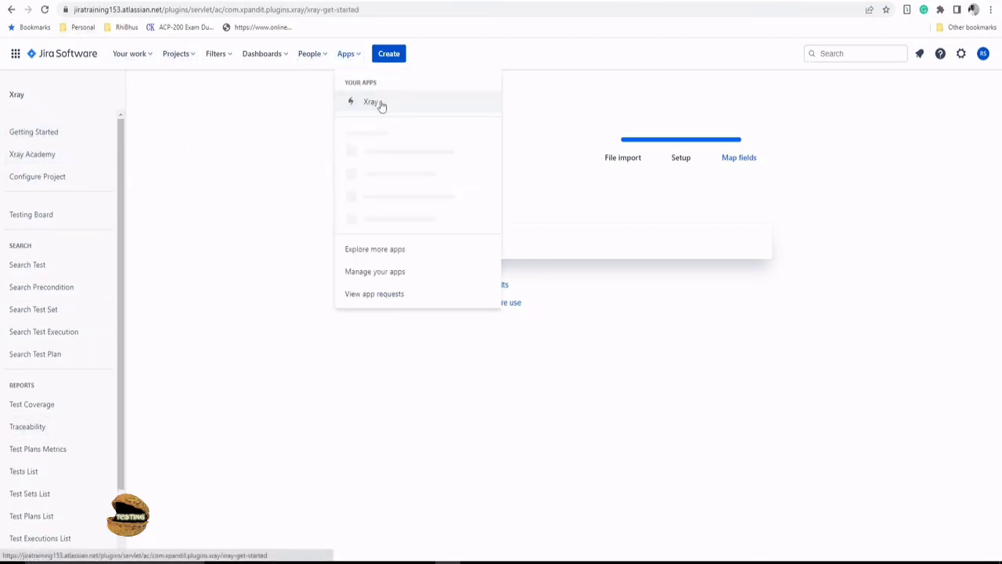
pyautogui.click(383, 103)
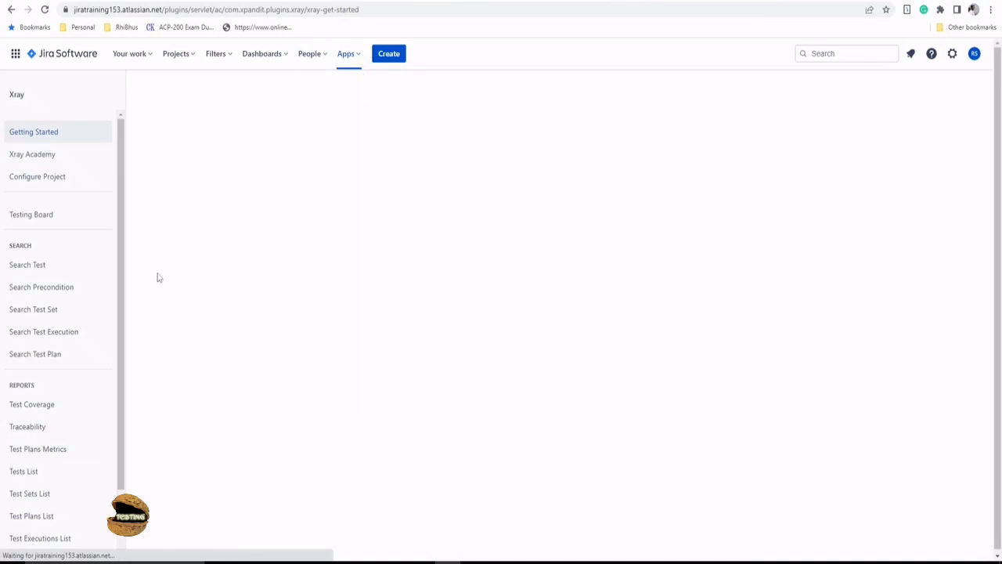
pyautogui.scroll(-2, 58, 418)
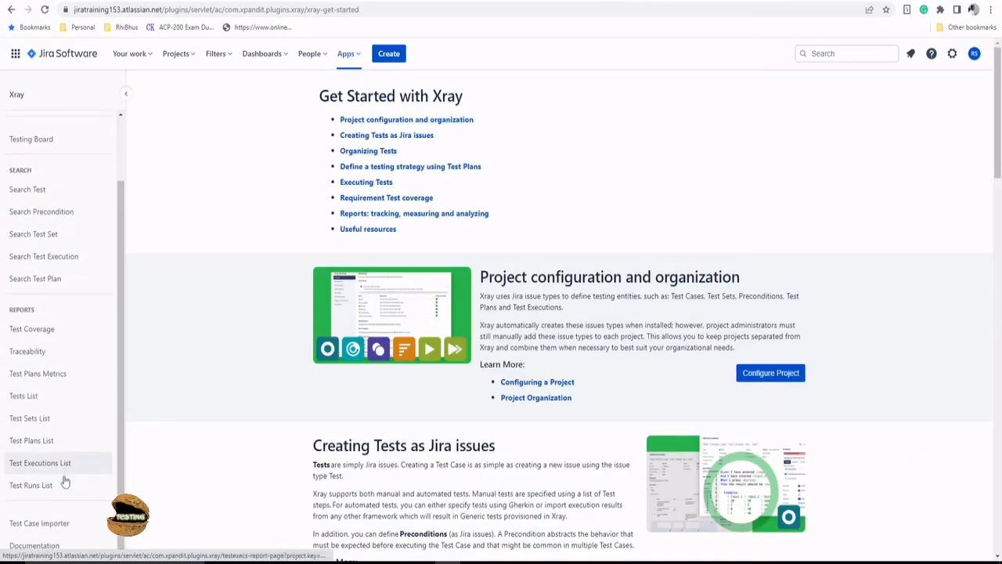
pyautogui.scroll(-2, 62, 501)
pyautogui.click(62, 519)
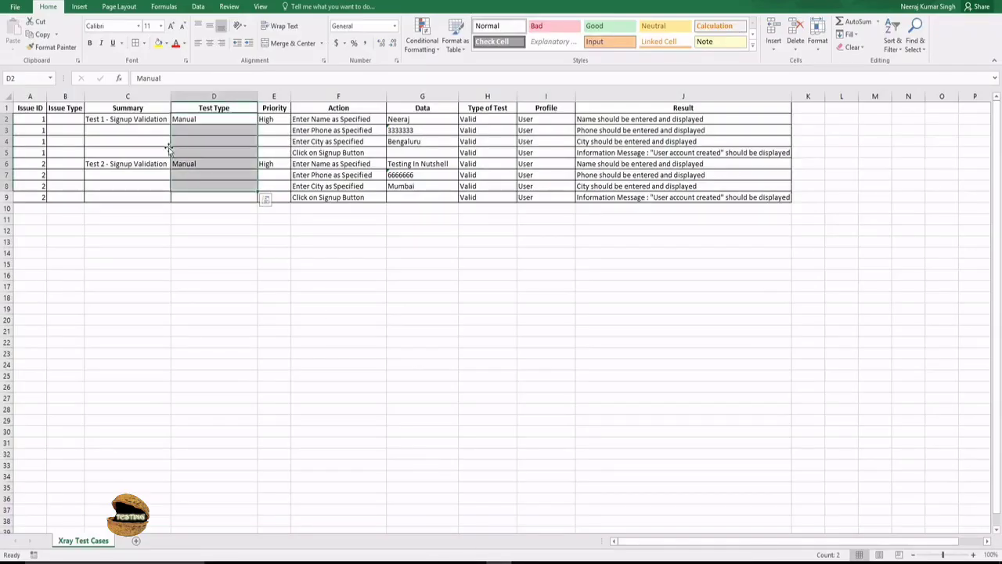
# Save the Excel workbook, keeping the CSV format
pyautogui.press('Left')
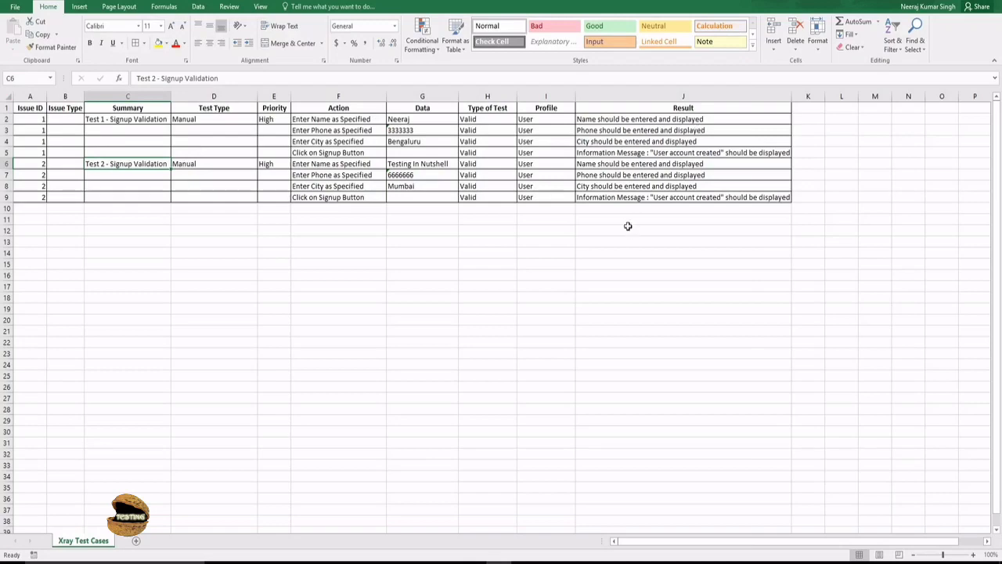
pyautogui.click(264, 276)
pyautogui.hotkey('ctrl', 's')
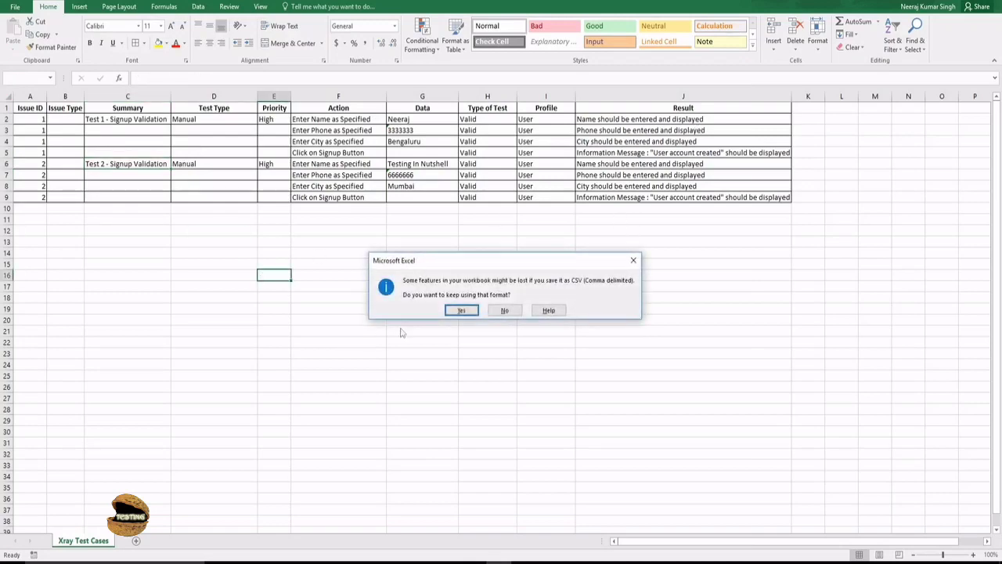
pyautogui.click(463, 311)
# Start a CSV import of Xray Test Cases into MY FIRST PROJECT and reach field mapping
pyautogui.hotkey('alt', 'Tab')
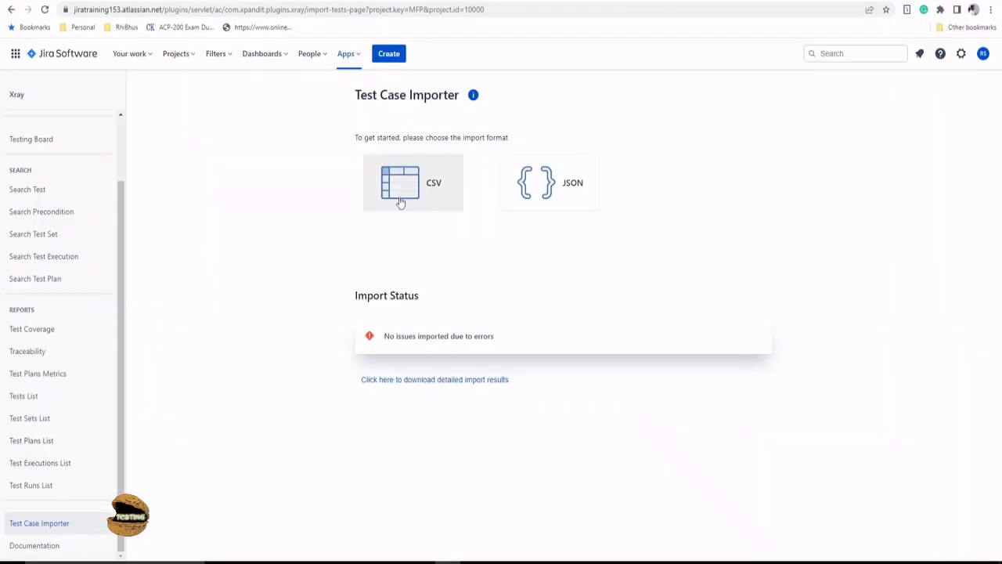
pyautogui.click(401, 195)
pyautogui.click(396, 238)
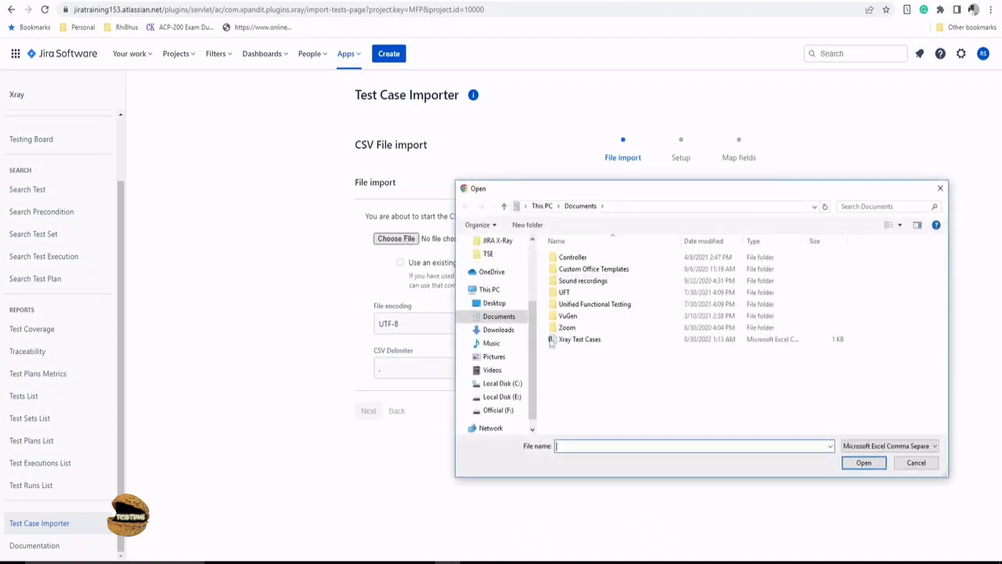
pyautogui.doubleClick(563, 339)
pyautogui.click(369, 410)
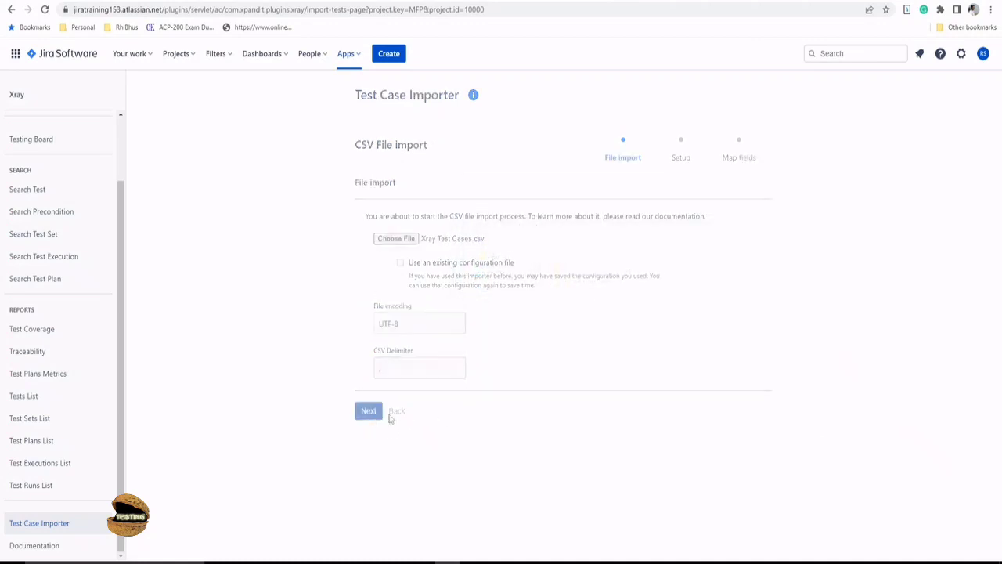
pyautogui.click(432, 234)
pyautogui.click(437, 259)
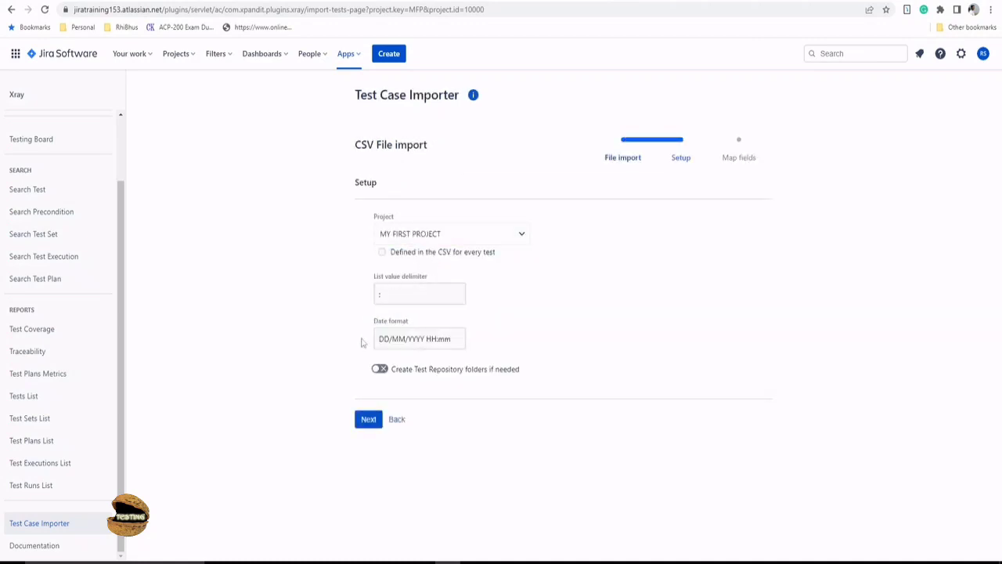
pyautogui.click(368, 419)
# Map Issue ID to Issue ID and Summary to Summary, leaving Issue Type and Test Type unmapped
pyautogui.click(646, 260)
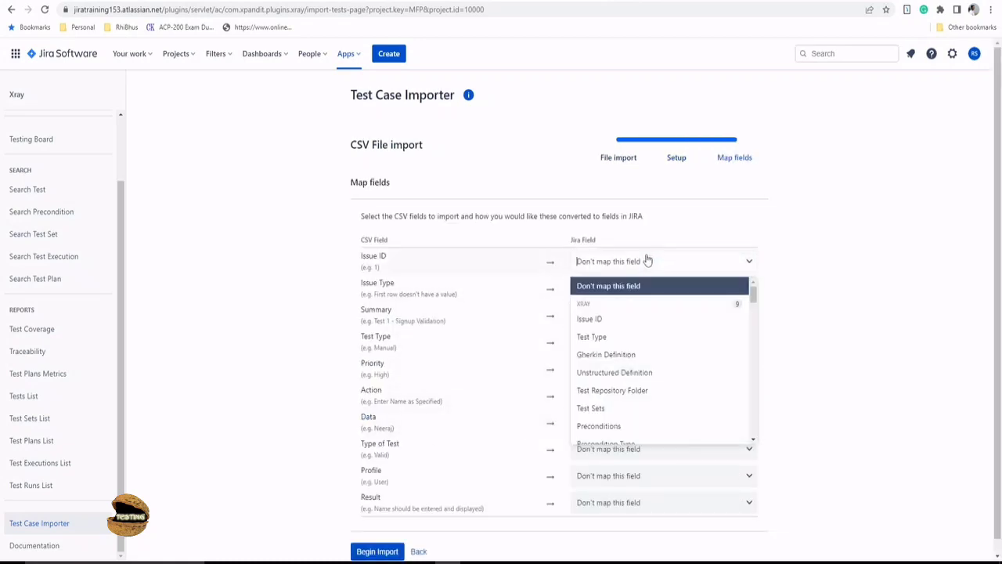
pyautogui.write('iss')
pyautogui.click(618, 303)
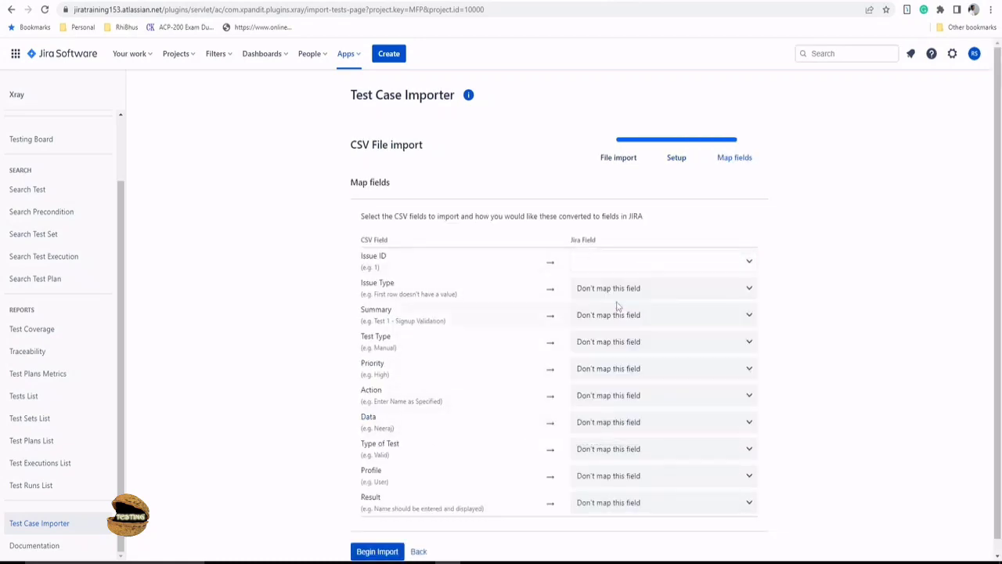
pyautogui.click(599, 290)
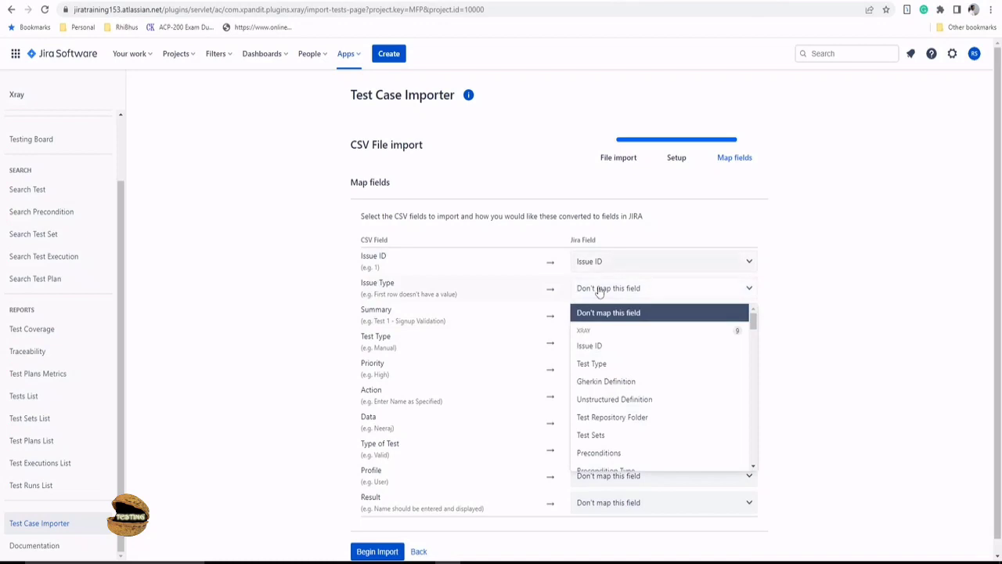
pyautogui.write('iss')
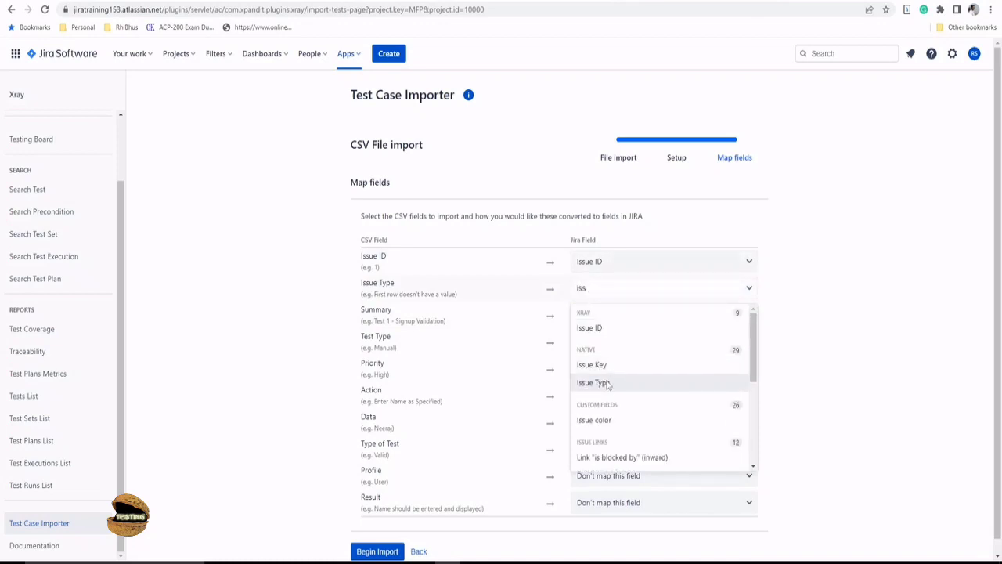
pyautogui.click(809, 351)
pyautogui.click(589, 325)
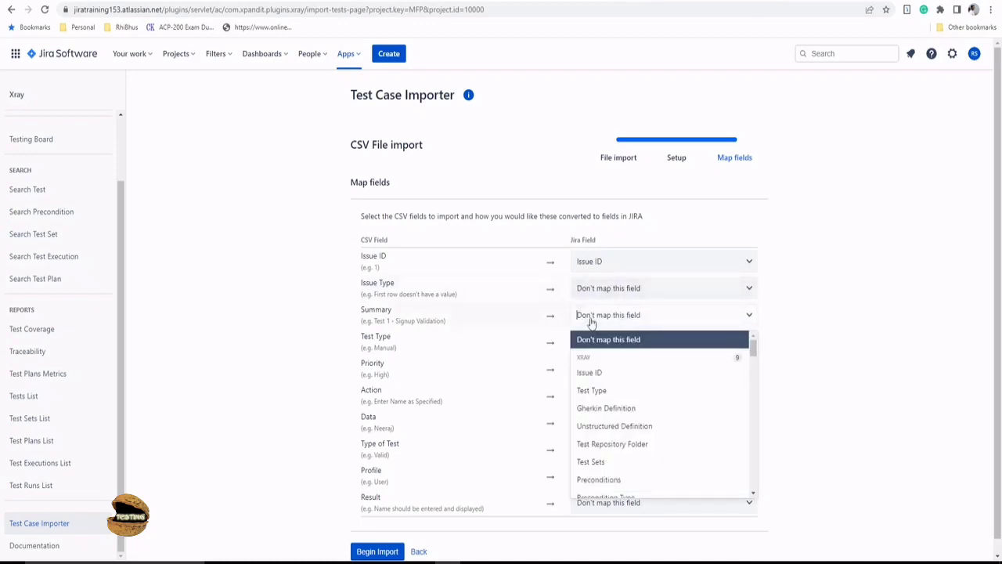
pyautogui.write('summ')
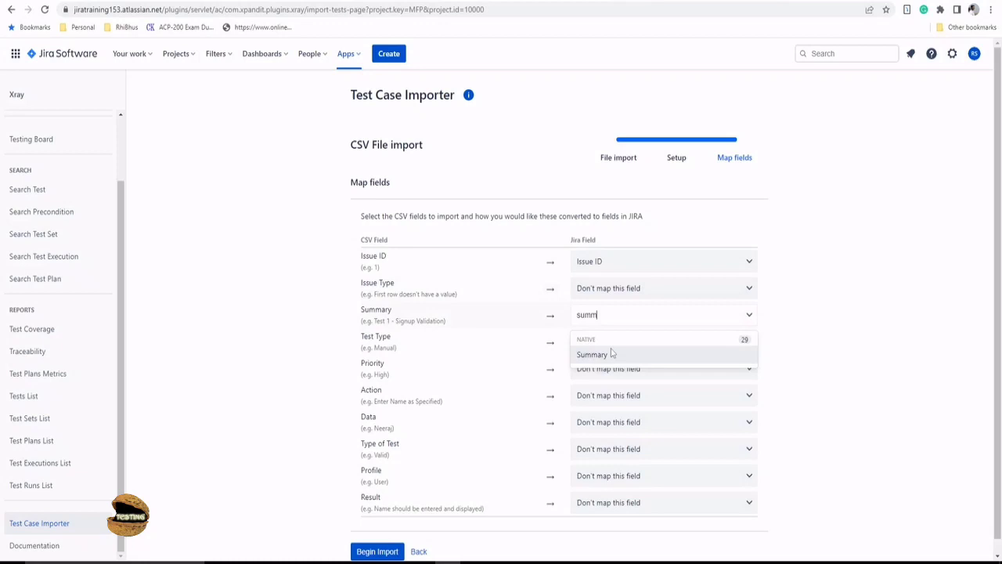
pyautogui.click(614, 354)
pyautogui.click(603, 345)
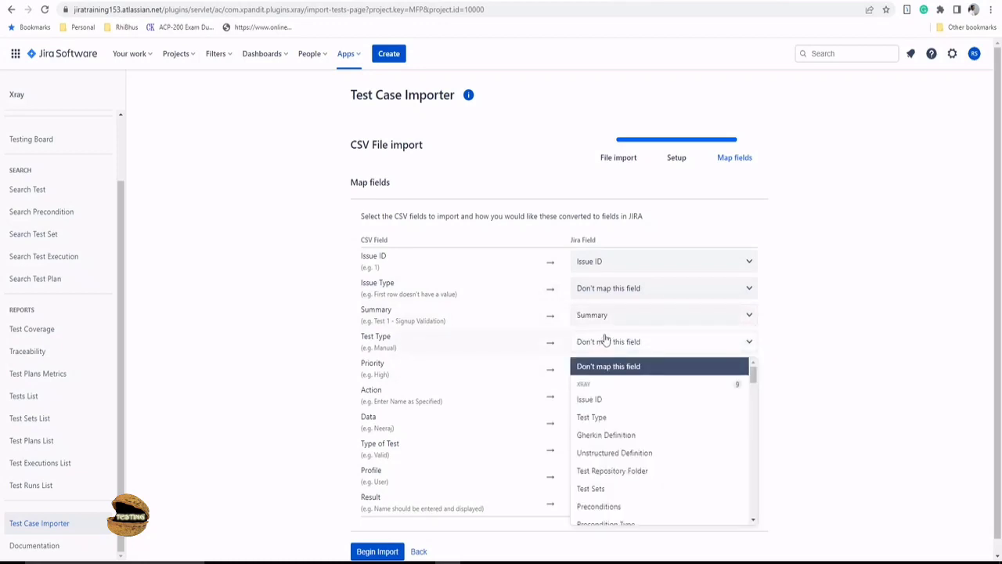
pyautogui.write('test')
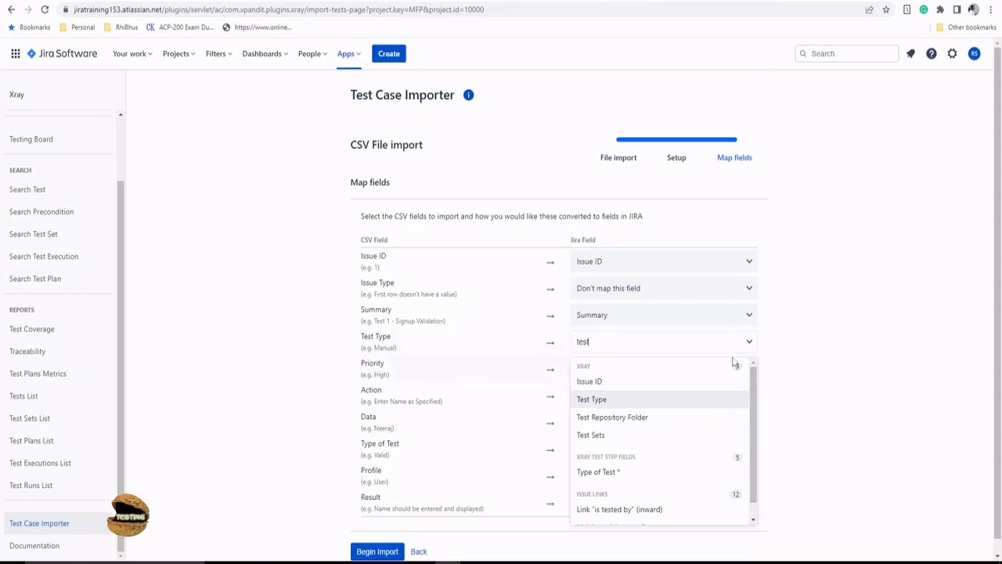
pyautogui.press('BackSpace')
pyautogui.press('BackSpace')
pyautogui.press('BackSpace')
pyautogui.press('BackSpace')
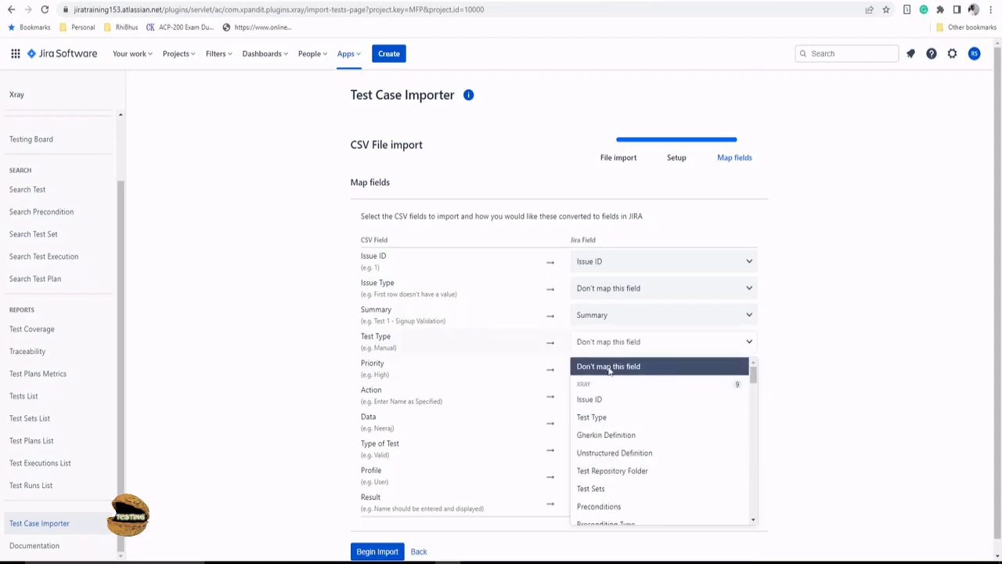
pyautogui.click(724, 375)
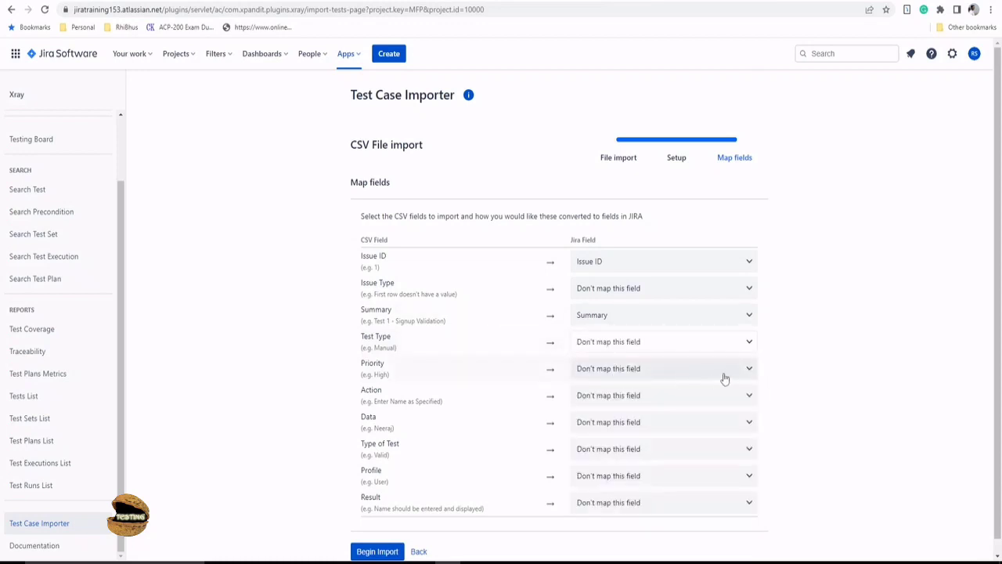
# Map Priority to Priority Name, Action to Action*, Data to Data, Type of Test to Type of Test *
pyautogui.click(618, 374)
pyautogui.write('pri')
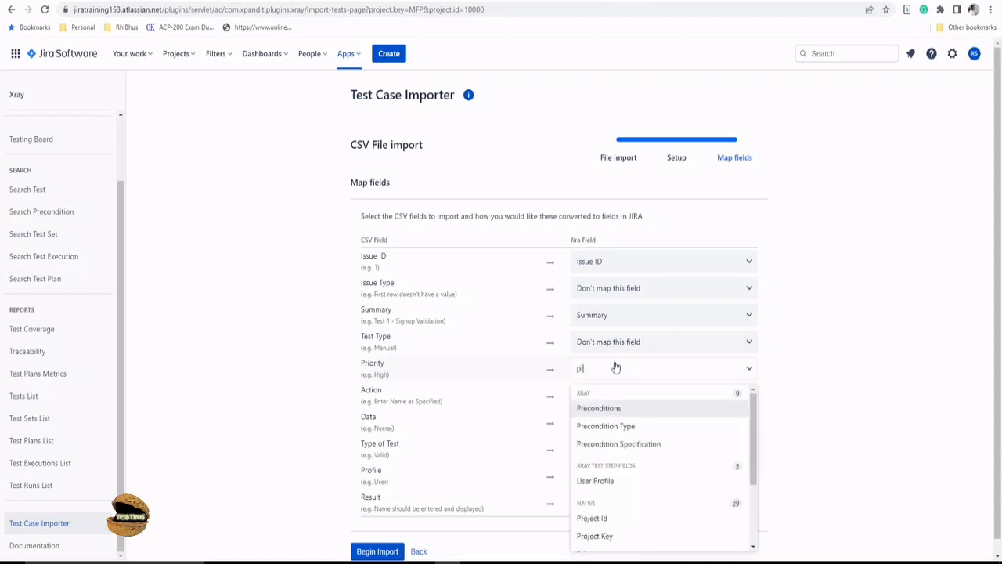
pyautogui.click(618, 425)
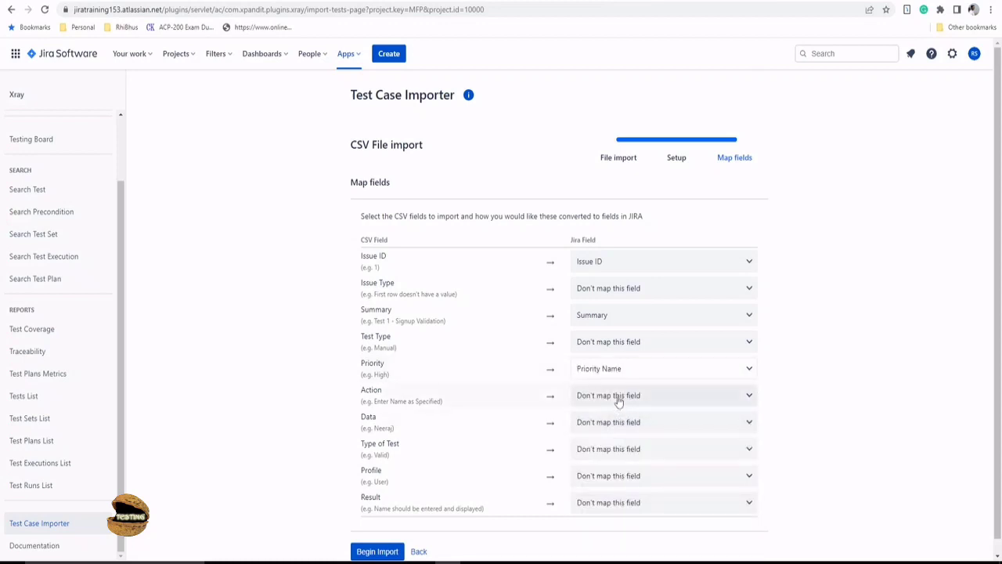
pyautogui.click(619, 397)
pyautogui.write('act')
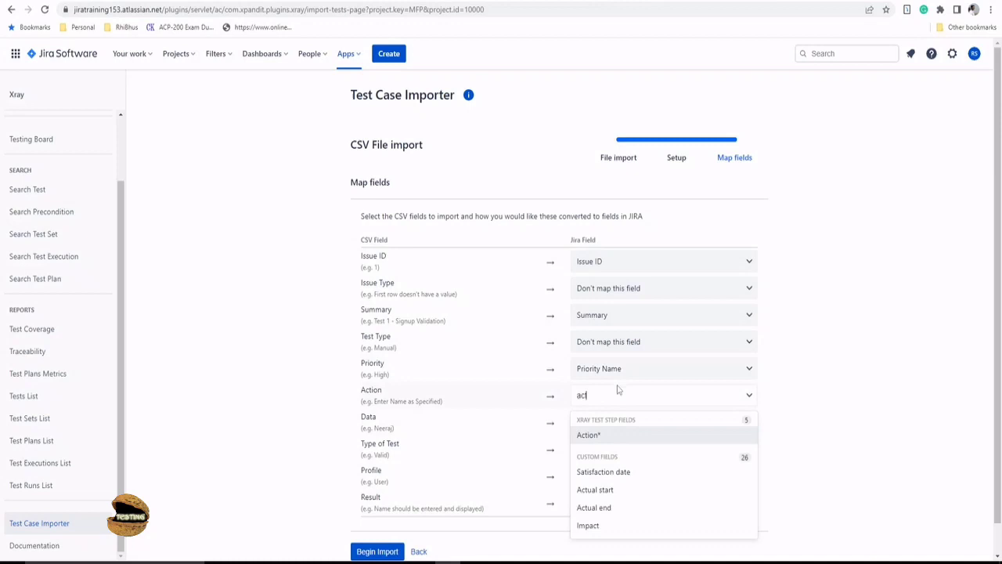
pyautogui.click(614, 436)
pyautogui.click(603, 421)
pyautogui.write('dat')
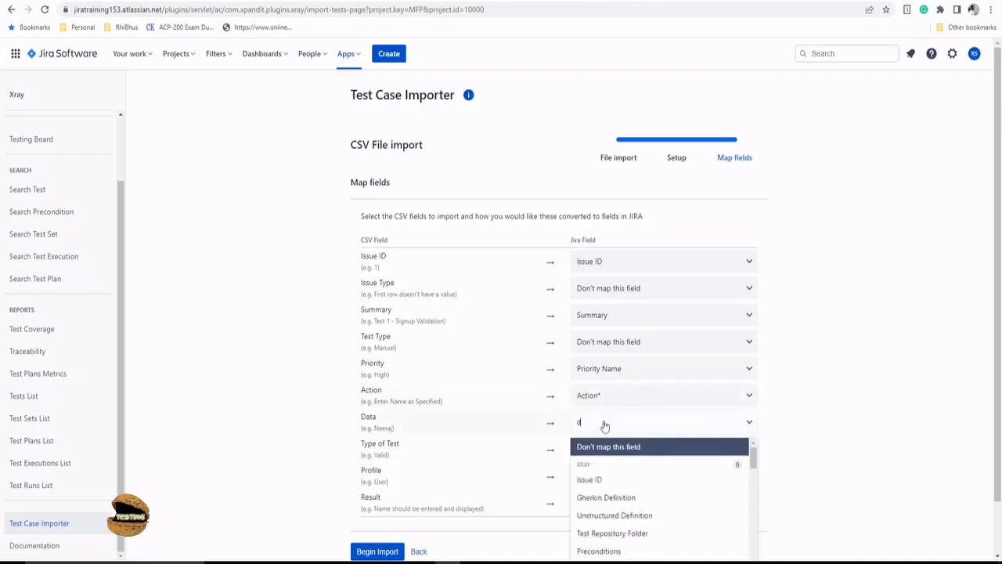
pyautogui.click(601, 461)
pyautogui.click(601, 449)
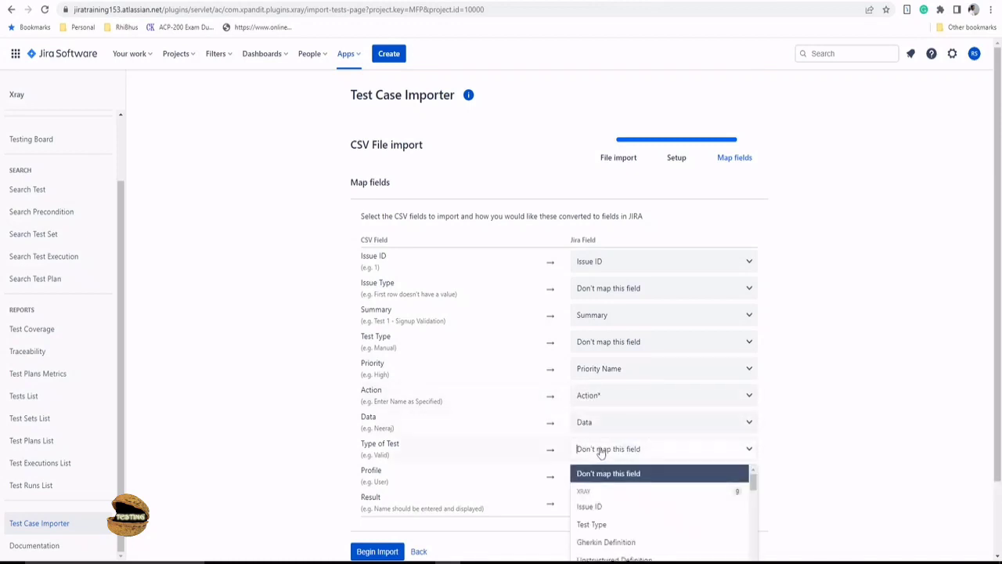
pyautogui.write('ty')
pyautogui.click(611, 546)
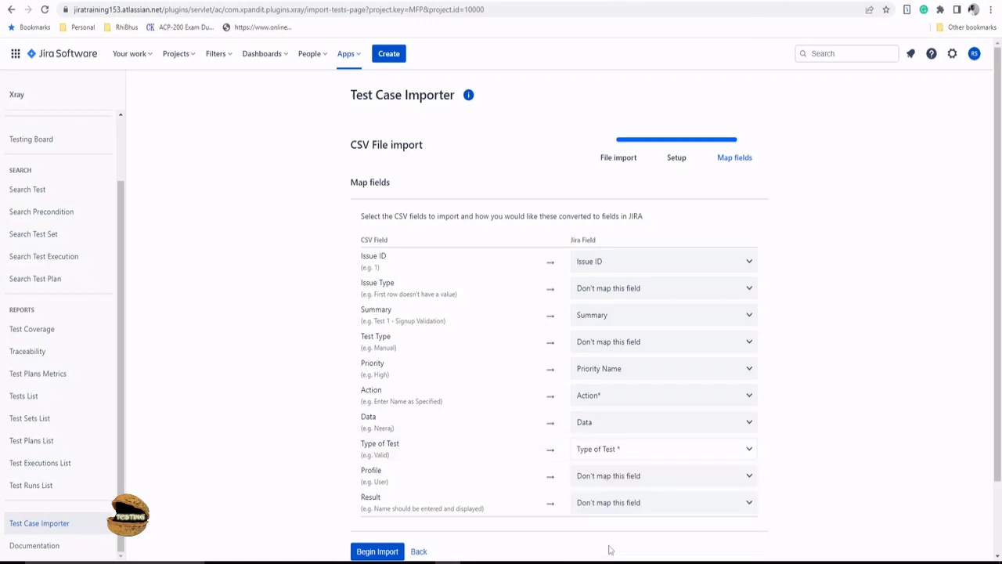
# Map Profile to User Profile and Result to Expected Result
pyautogui.click(602, 476)
pyautogui.write('p')
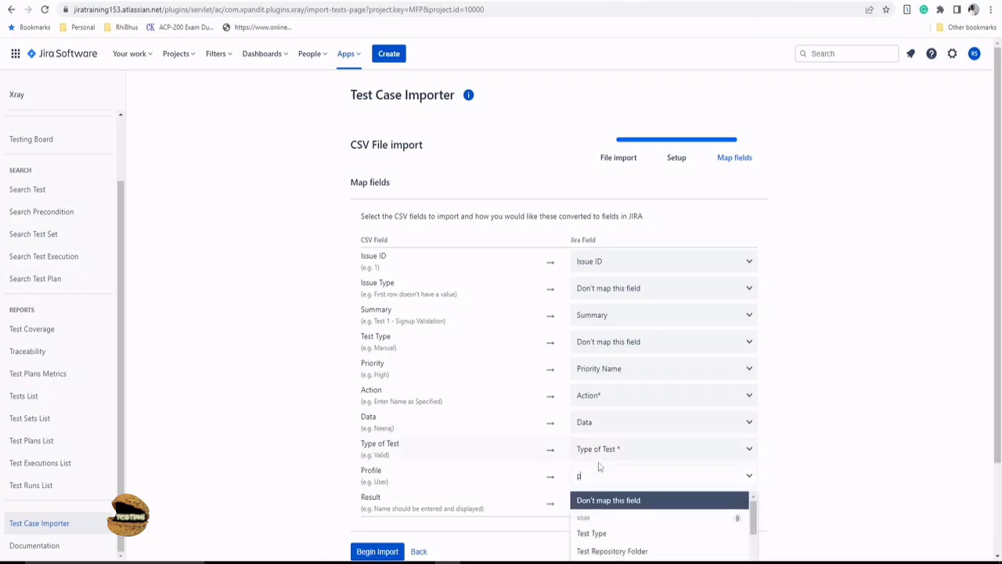
pyautogui.write('rof')
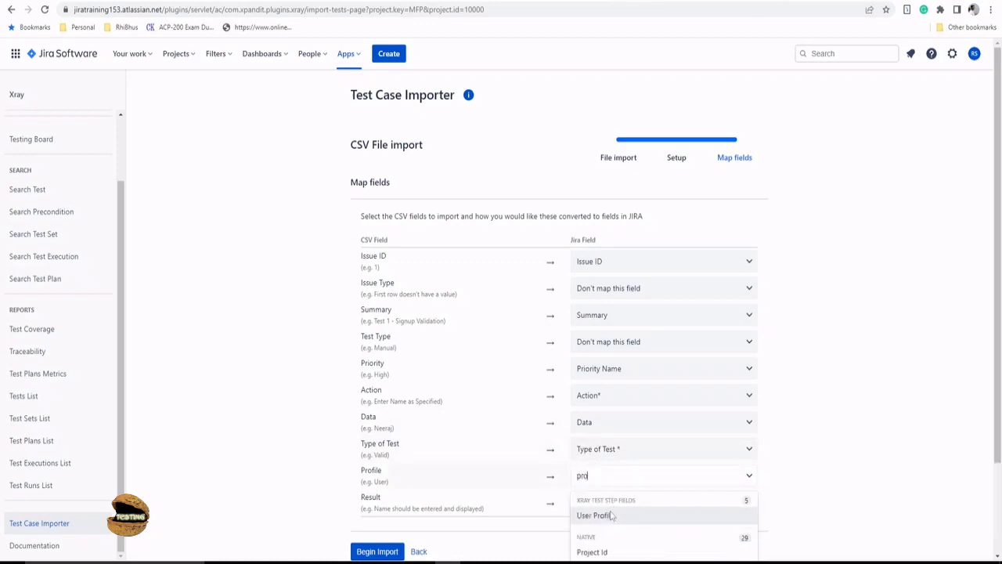
pyautogui.click(609, 515)
pyautogui.click(609, 505)
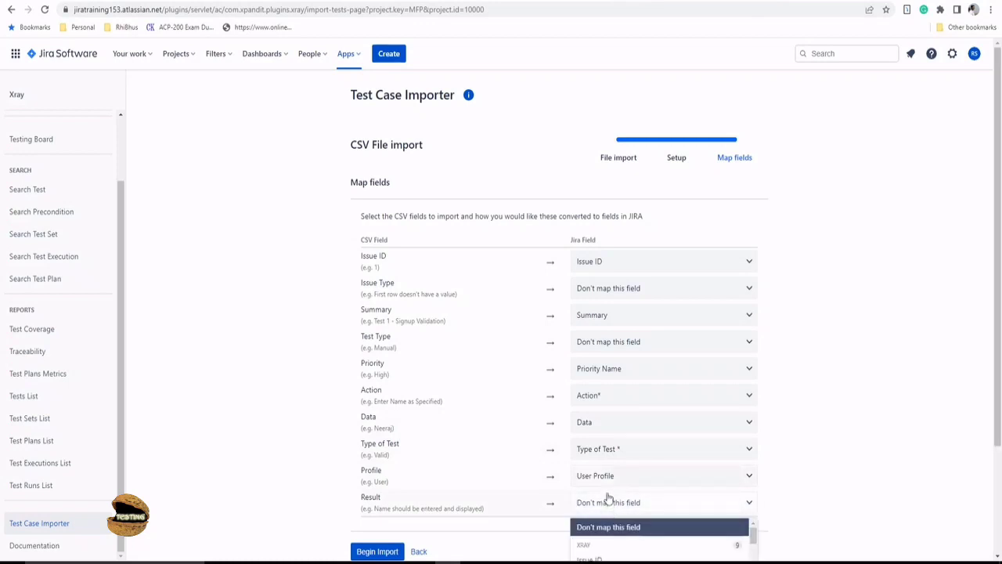
pyautogui.write('ex')
pyautogui.click(615, 543)
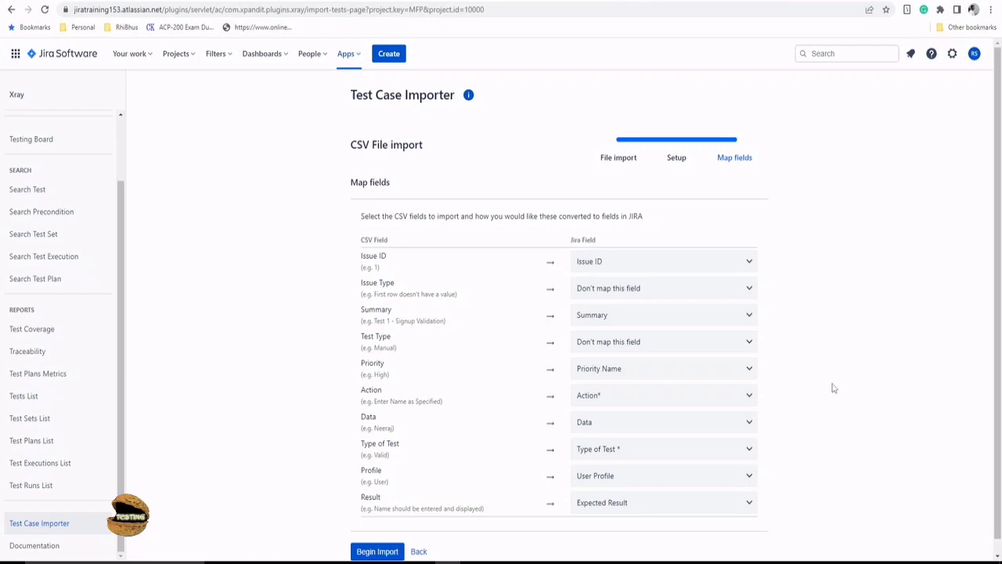
# Begin the import and download the detailed import results
pyautogui.scroll(-1, 867, 319)
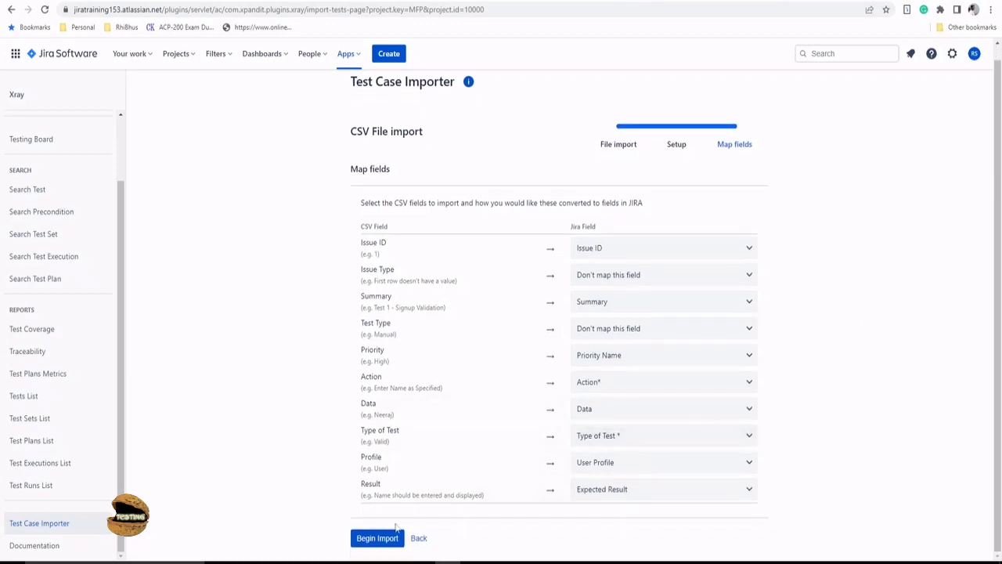
pyautogui.click(377, 539)
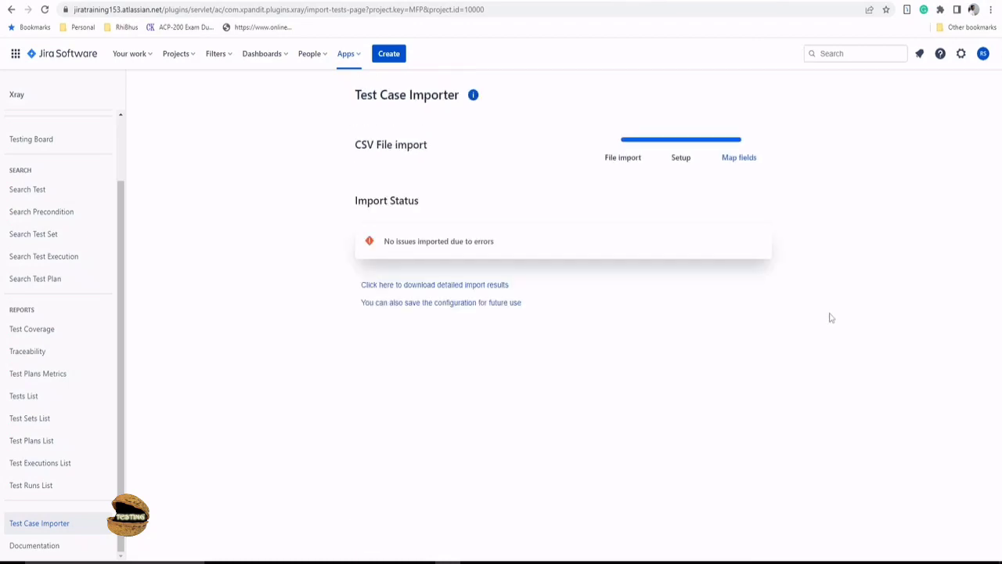
pyautogui.click(412, 287)
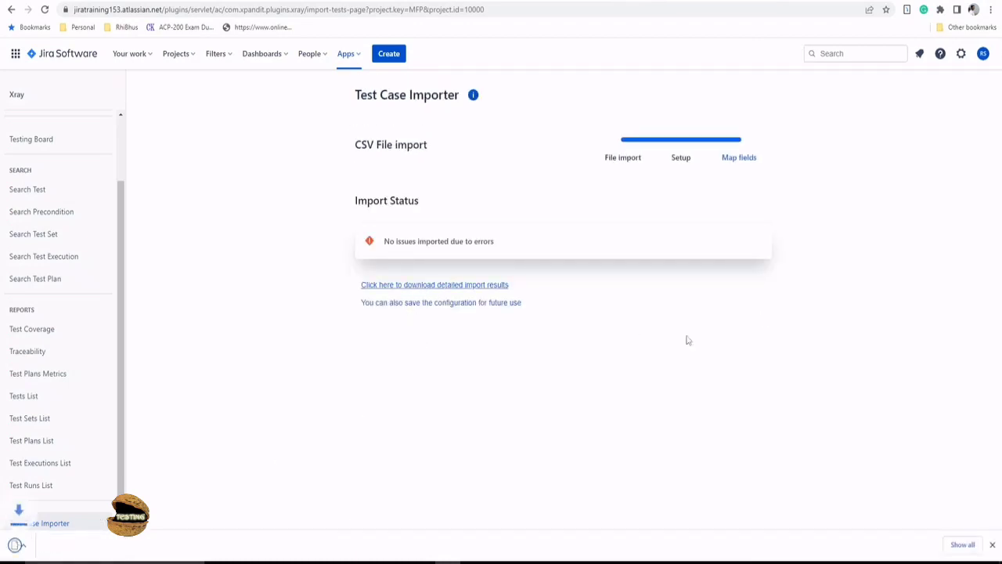
# Read the 'Test type not present' errors for elements 0 and 1 in importResults (2).json, then close Notepad
pyautogui.click(65, 543)
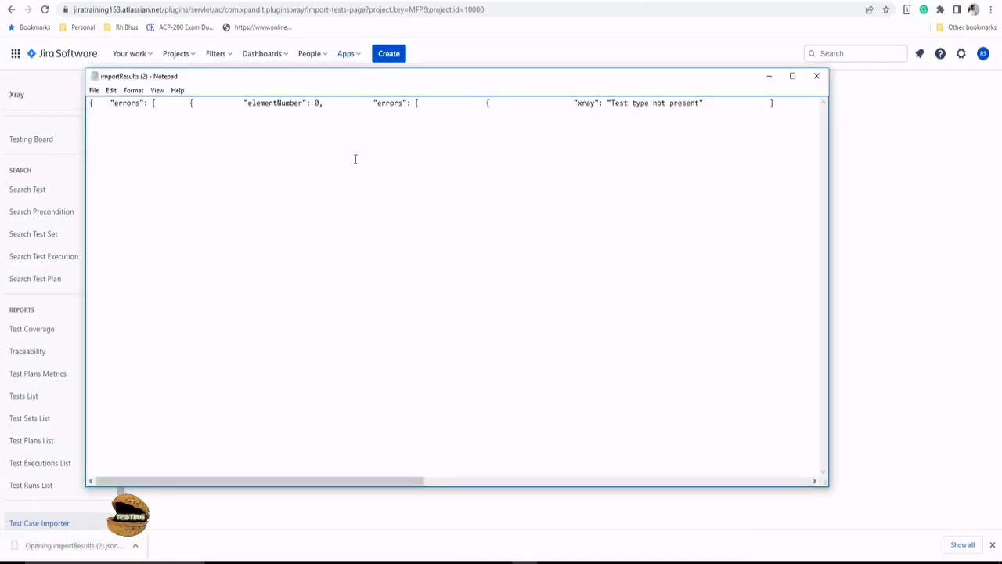
pyautogui.moveTo(308, 484); pyautogui.dragTo(438, 482)
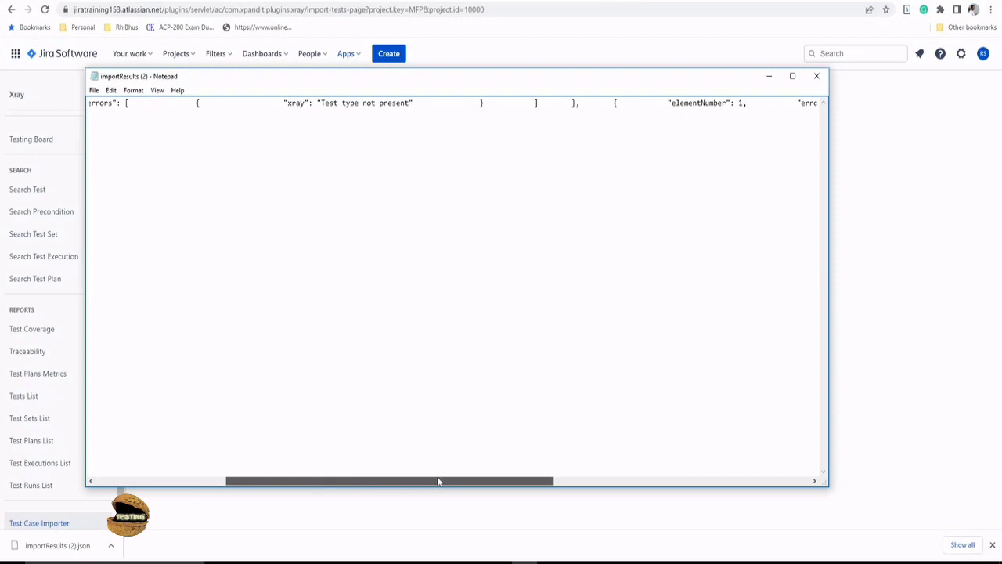
pyautogui.moveTo(438, 481); pyautogui.dragTo(259, 442)
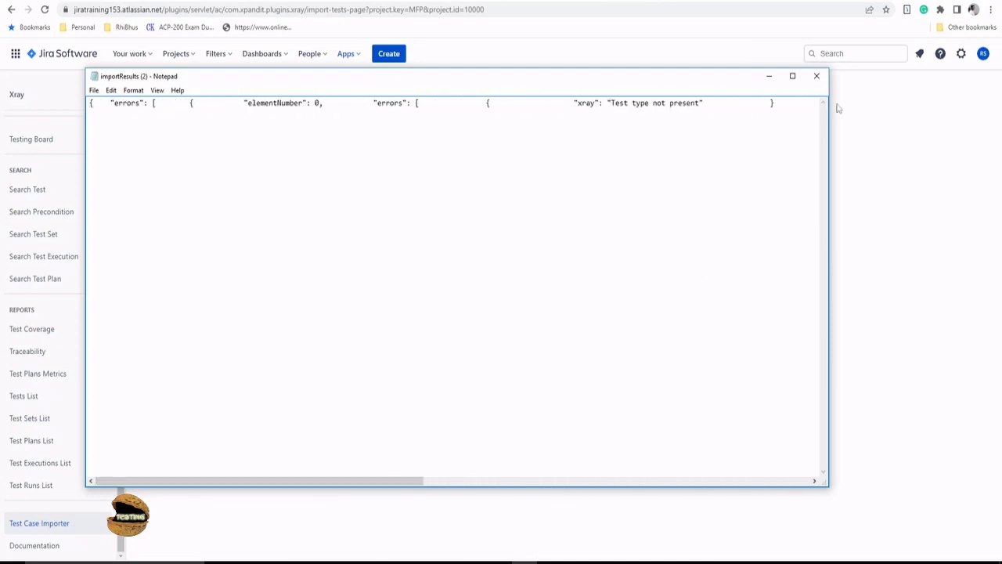
pyautogui.click(817, 76)
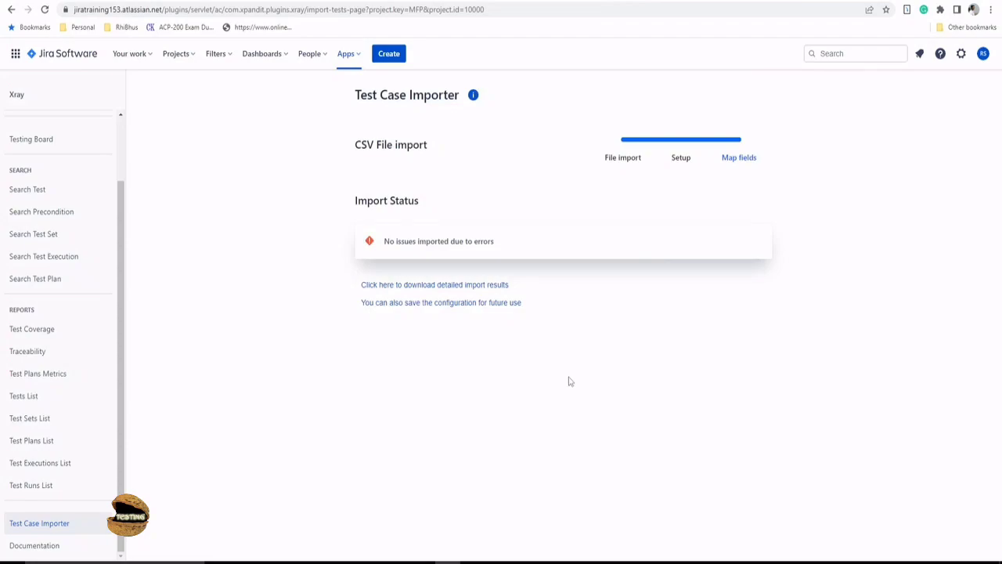
pyautogui.hotkey('alt', 'Tab')
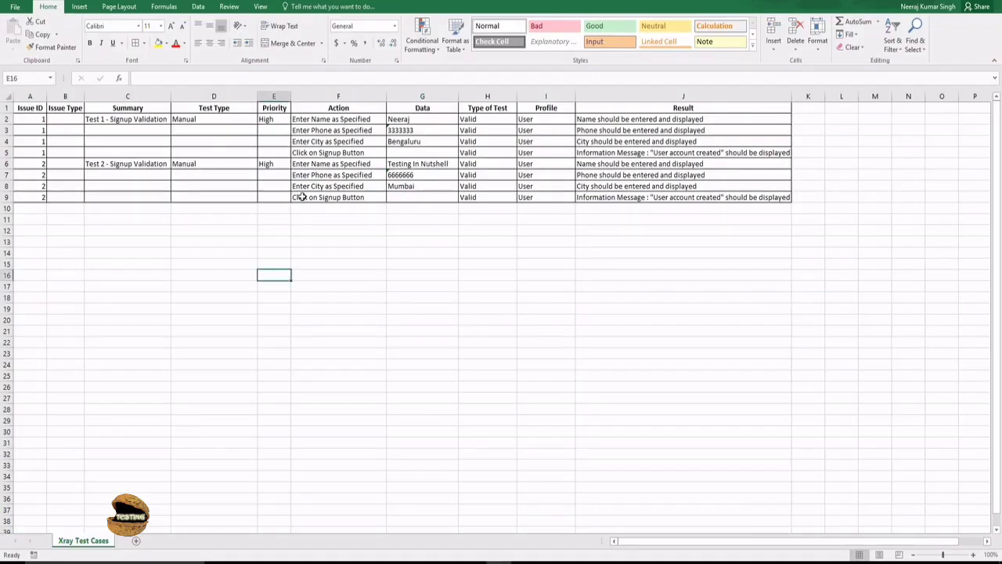
pyautogui.click(202, 96)
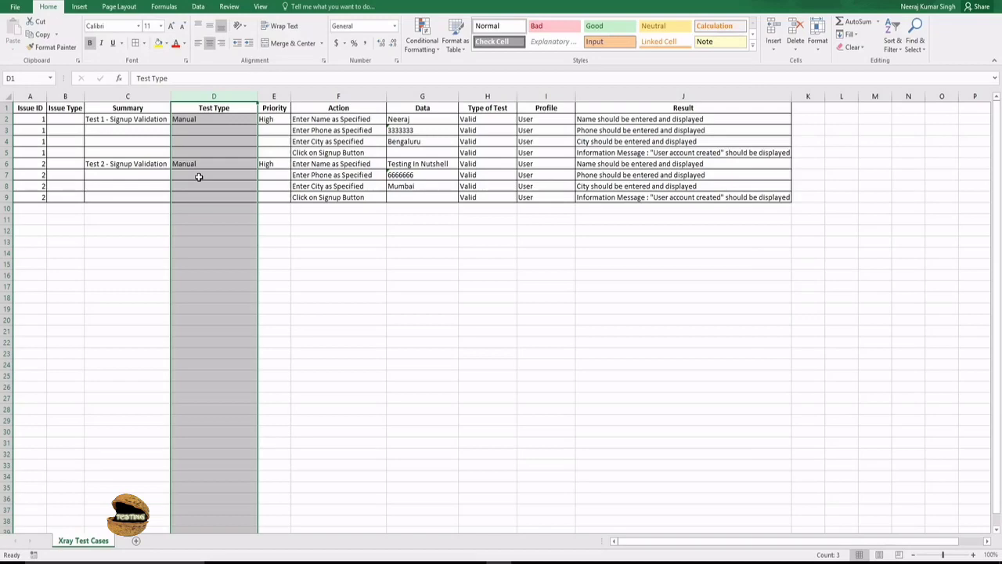
pyautogui.hotkey('alt', 'Tab')
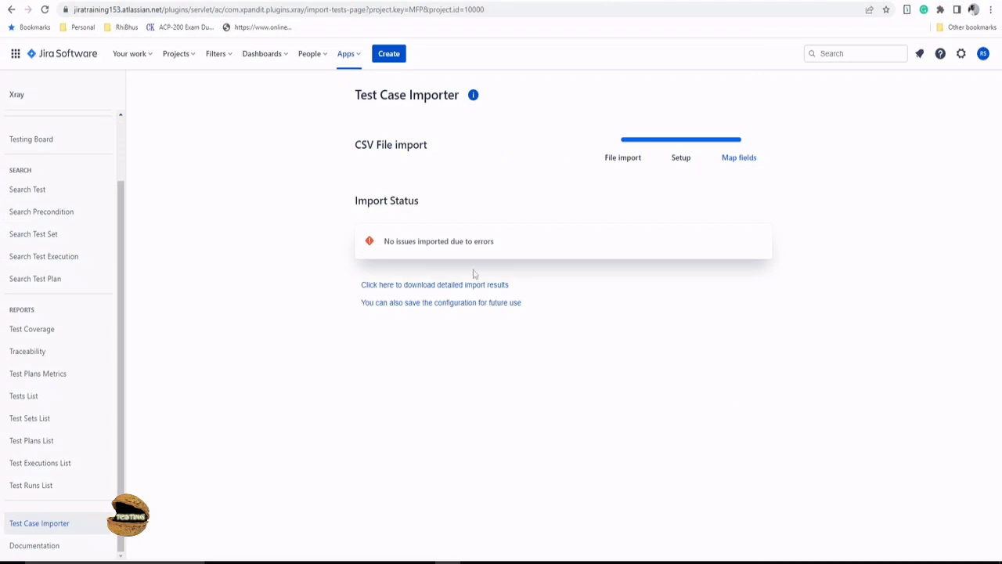
# Go through Apps > Xray to the Test Case Importer
pyautogui.click(351, 56)
pyautogui.click(391, 110)
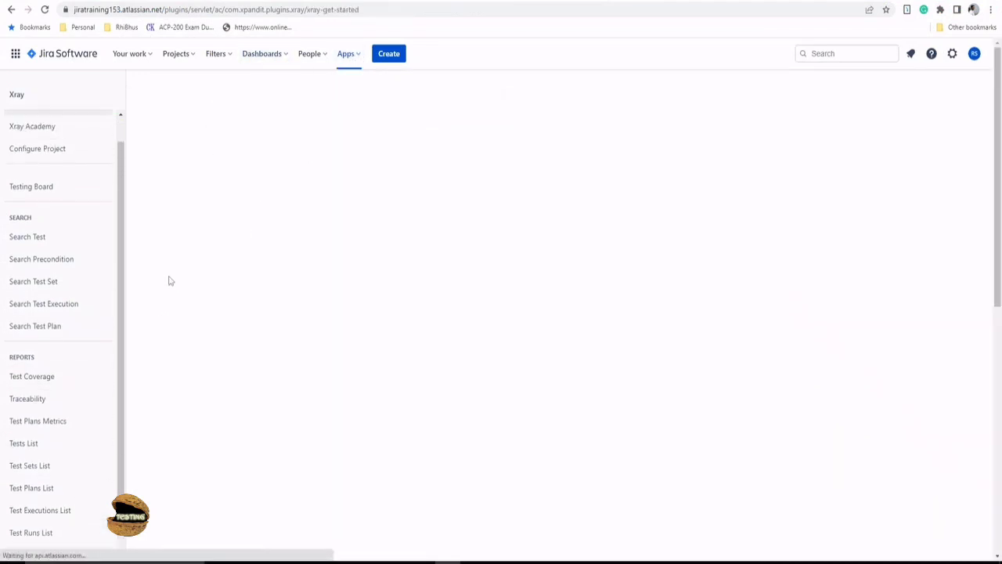
pyautogui.scroll(-1, 59, 470)
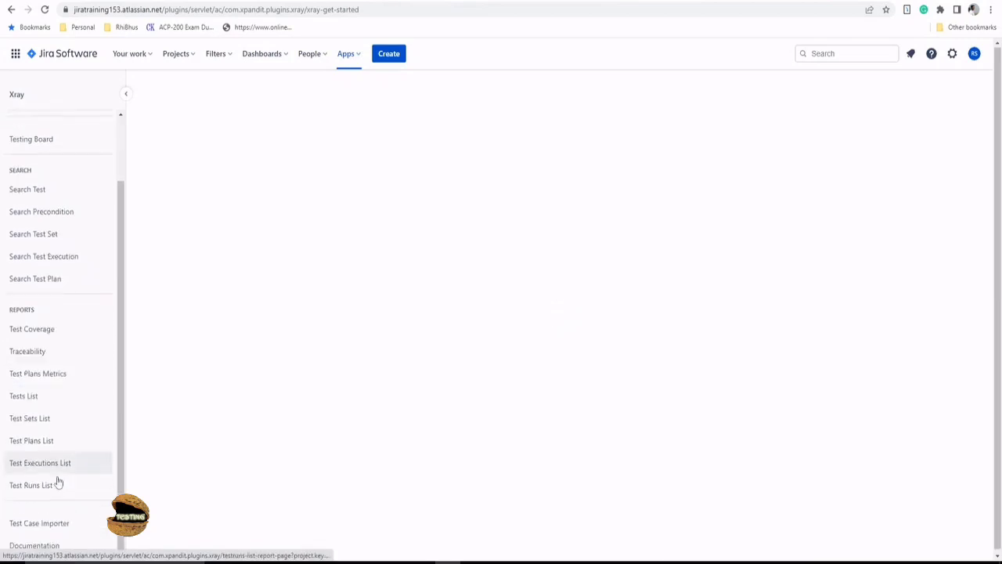
pyautogui.click(58, 523)
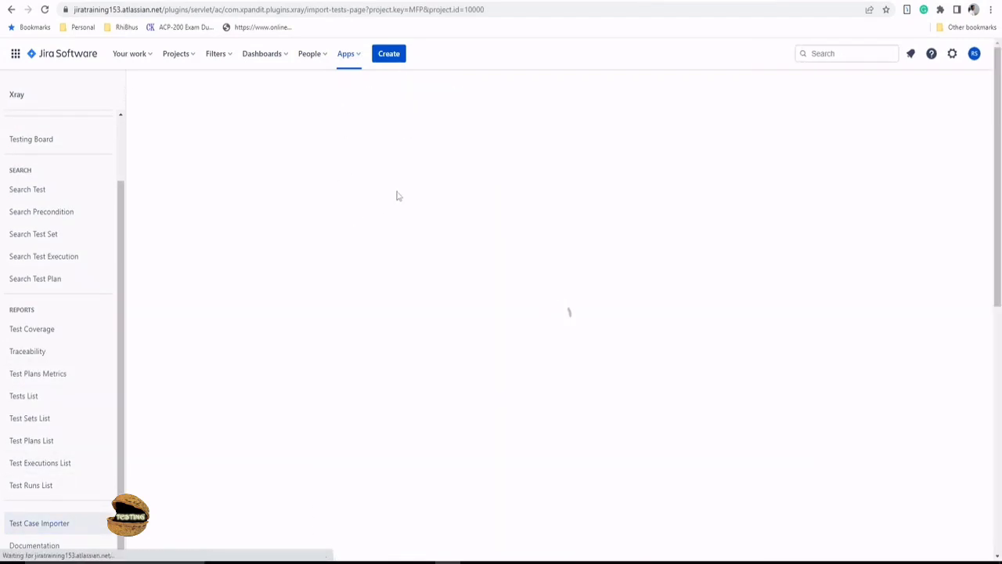
# Load the Xray Test Cases CSV file and choose MY FIRST PROJECT as the target project
pyautogui.click(393, 188)
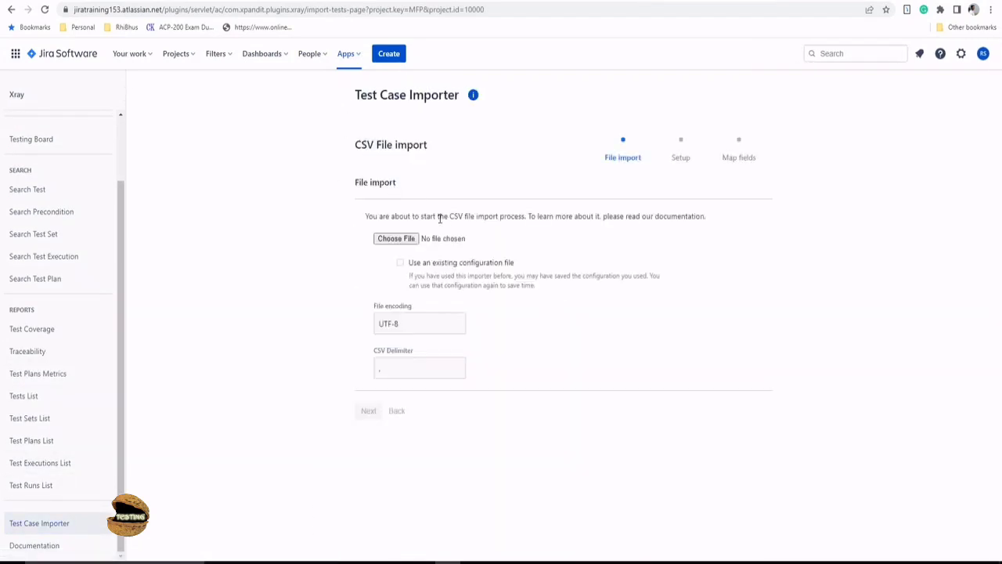
pyautogui.click(403, 239)
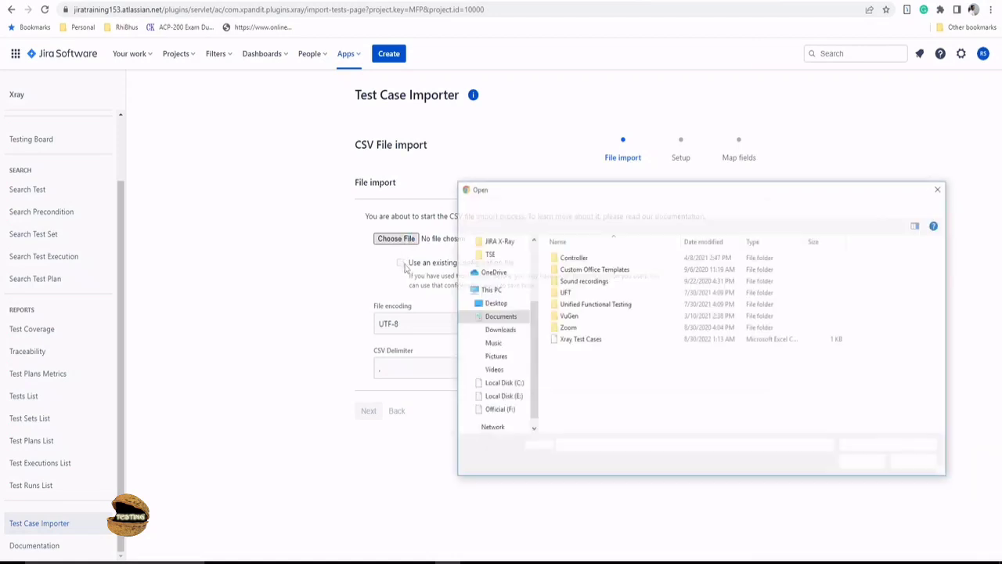
pyautogui.doubleClick(581, 338)
pyautogui.click(376, 408)
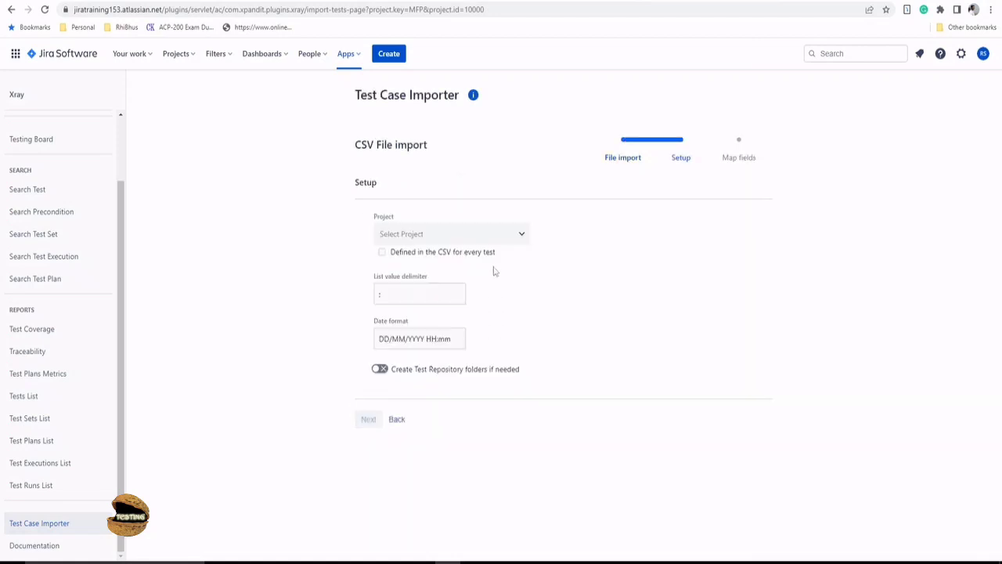
pyautogui.click(474, 236)
pyautogui.click(460, 260)
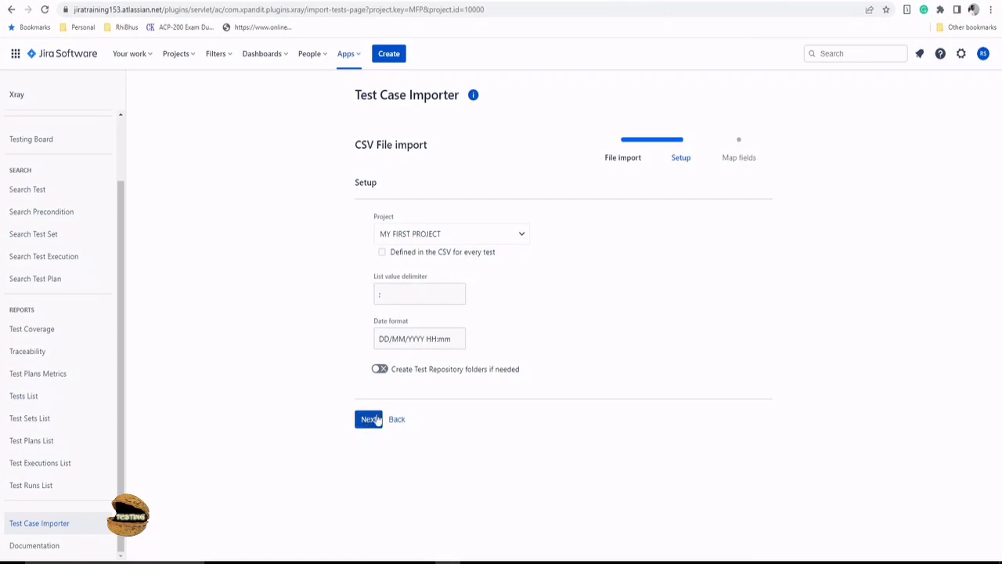
# On Map fields, map Issue ID to Issue ID and Summary to Summary, leaving Issue Type unmapped
pyautogui.click(369, 419)
pyautogui.click(597, 268)
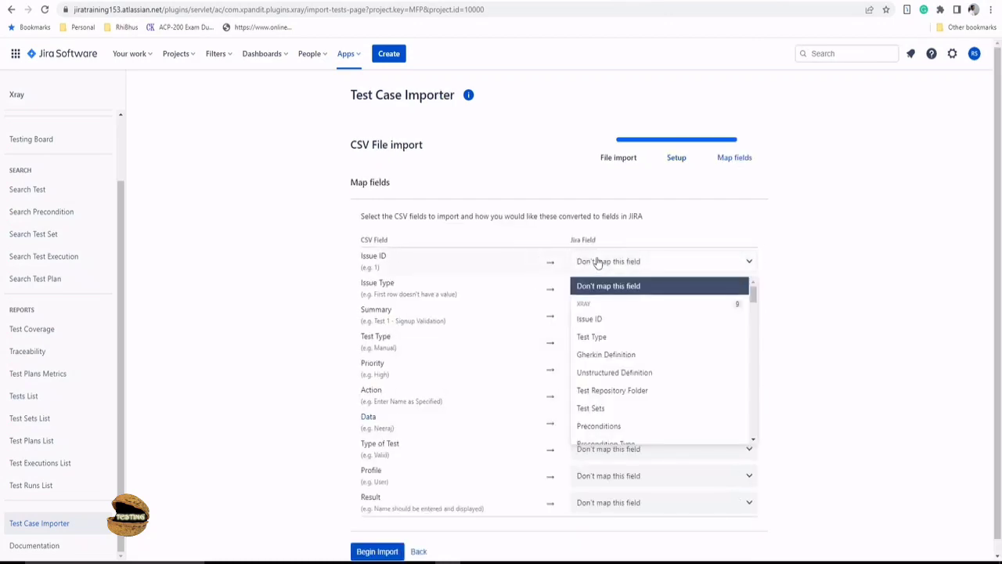
pyautogui.write('iss')
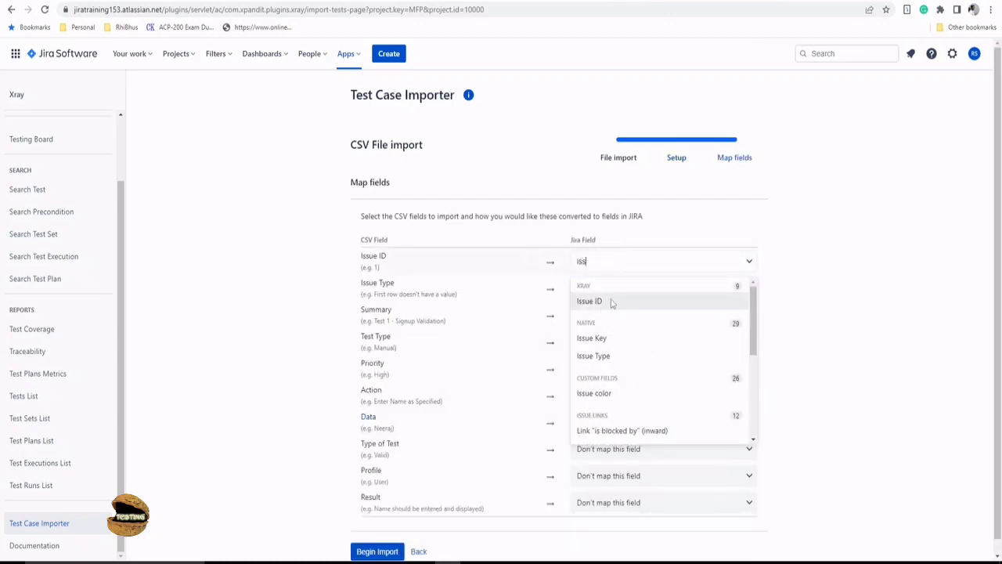
pyautogui.click(607, 301)
pyautogui.click(607, 290)
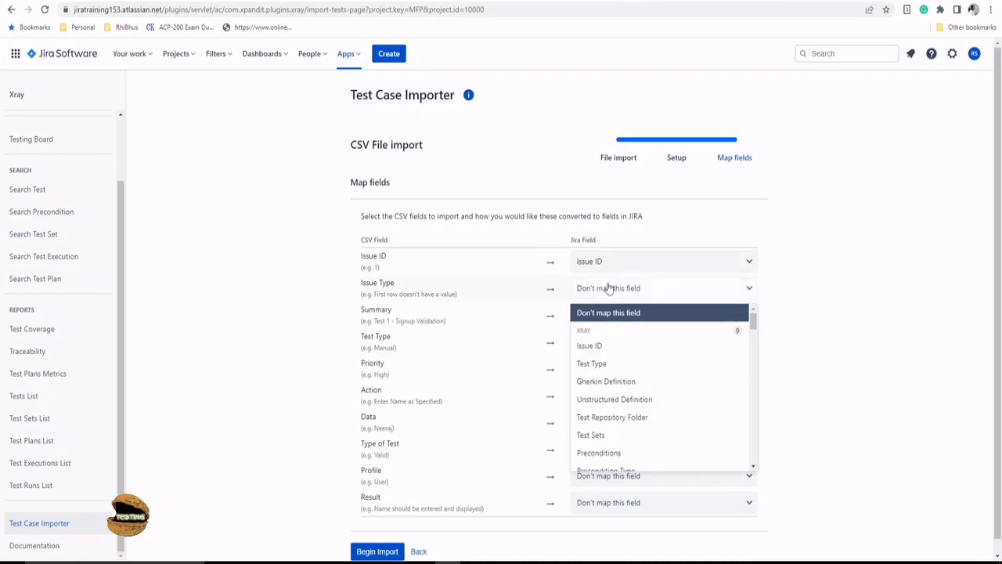
pyautogui.write('i')
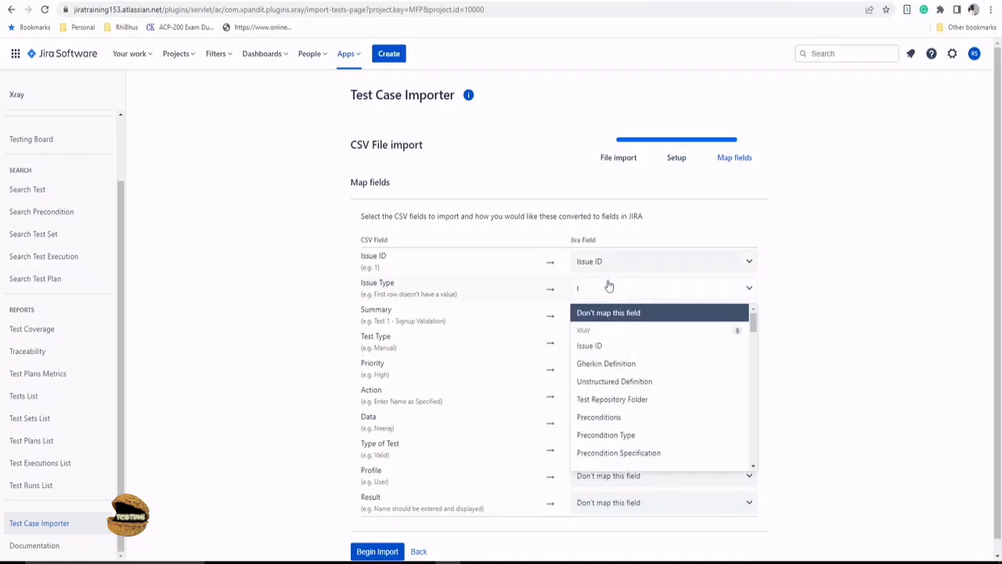
pyautogui.click(603, 313)
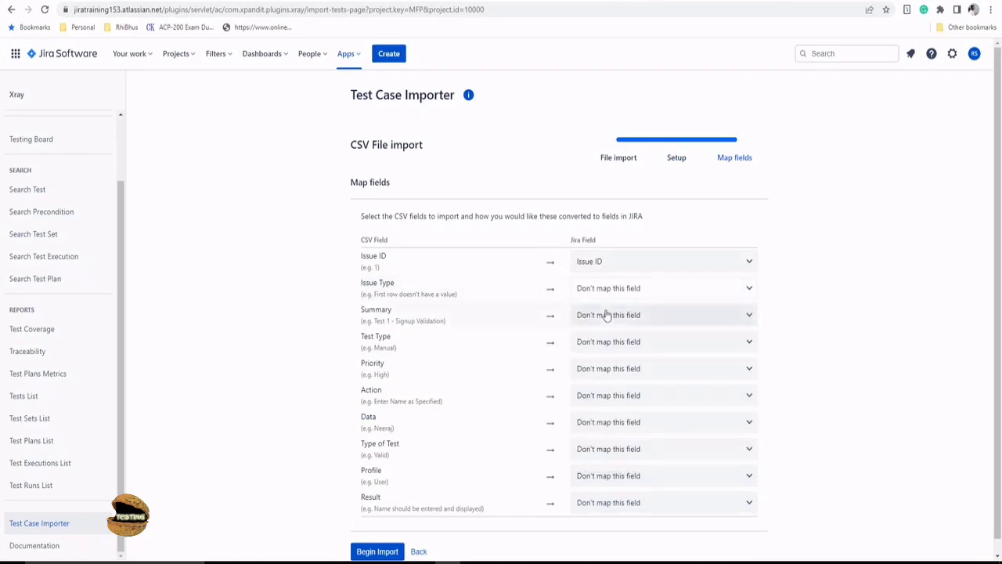
pyautogui.click(608, 316)
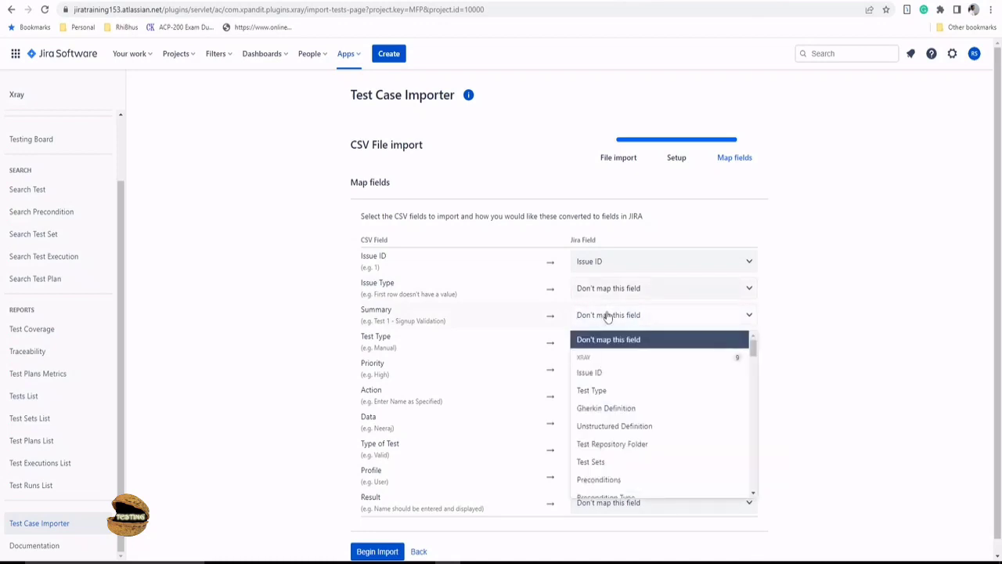
pyautogui.write('sum')
pyautogui.click(608, 352)
# Map Test Type to Test Type, Priority to Priority Name, and Action to Action*
pyautogui.click(610, 349)
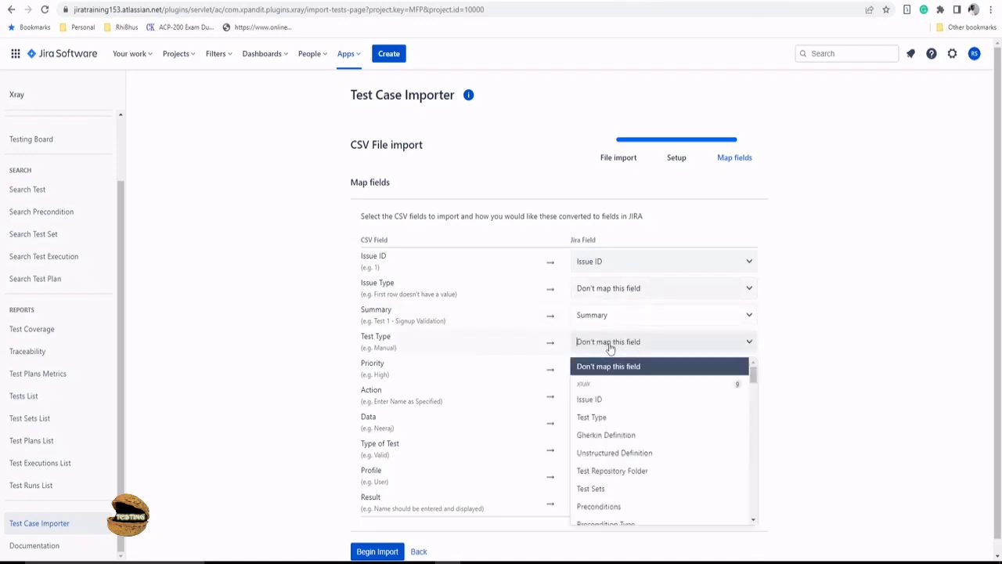
pyautogui.write('test')
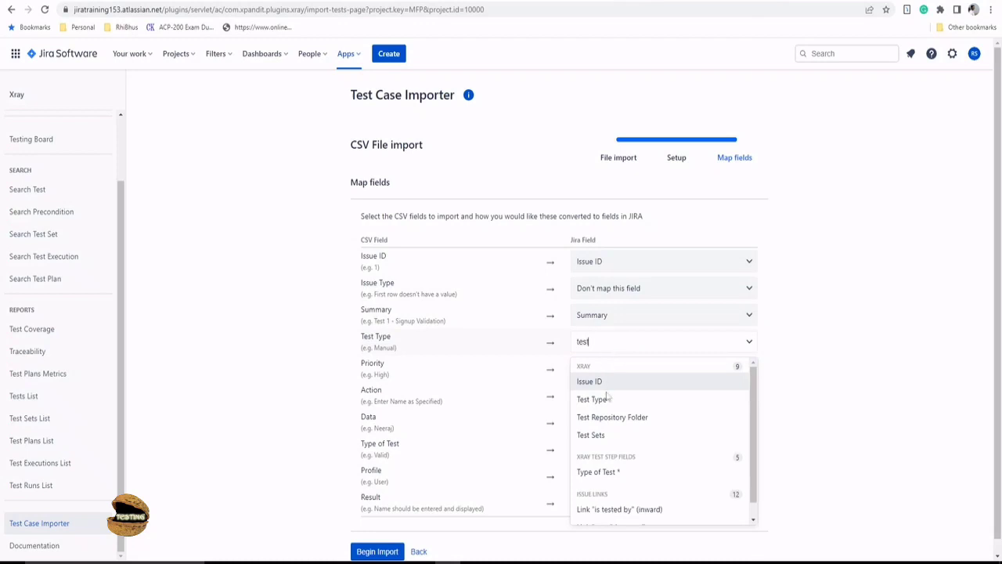
pyautogui.click(612, 400)
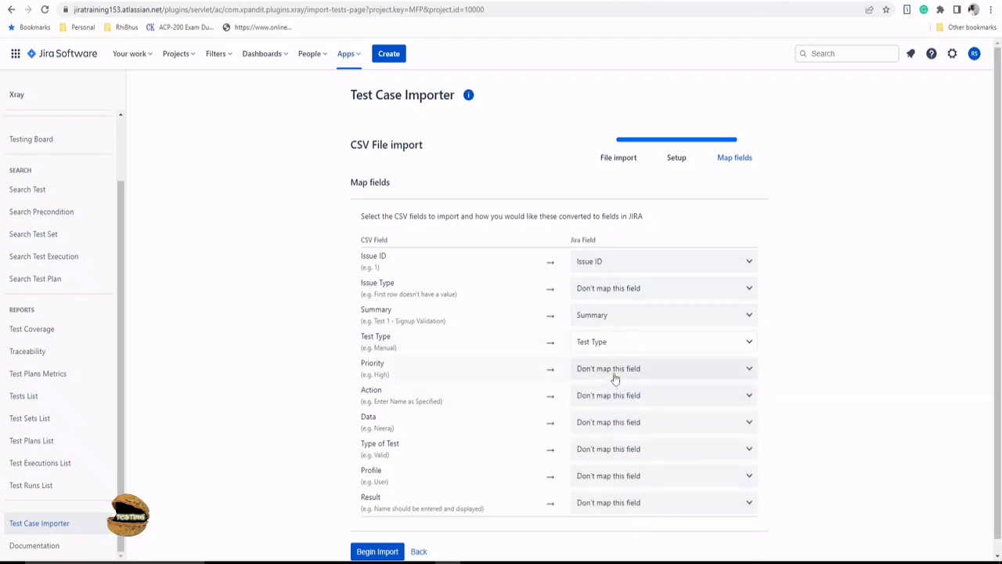
pyautogui.click(614, 369)
pyautogui.write('pri')
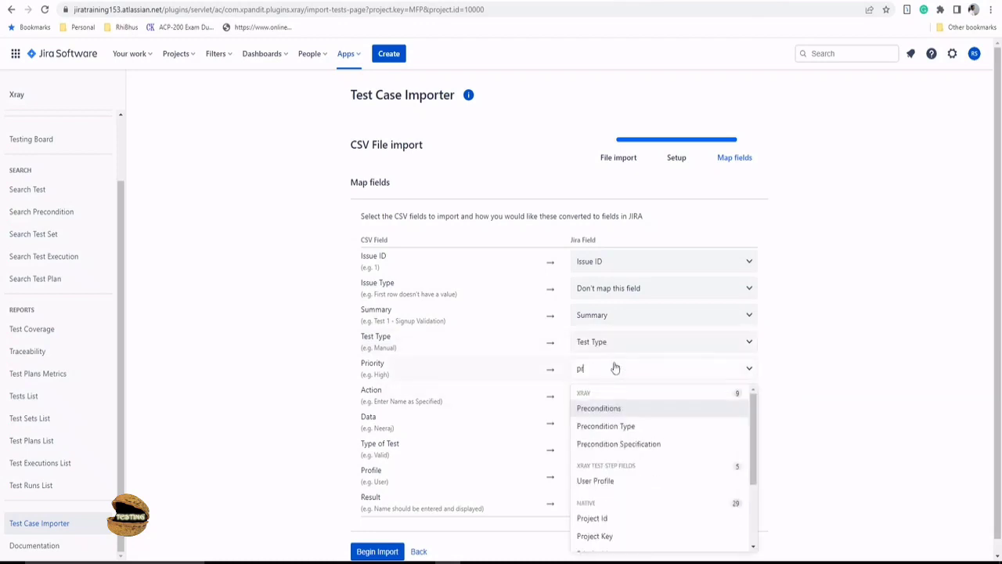
pyautogui.click(610, 426)
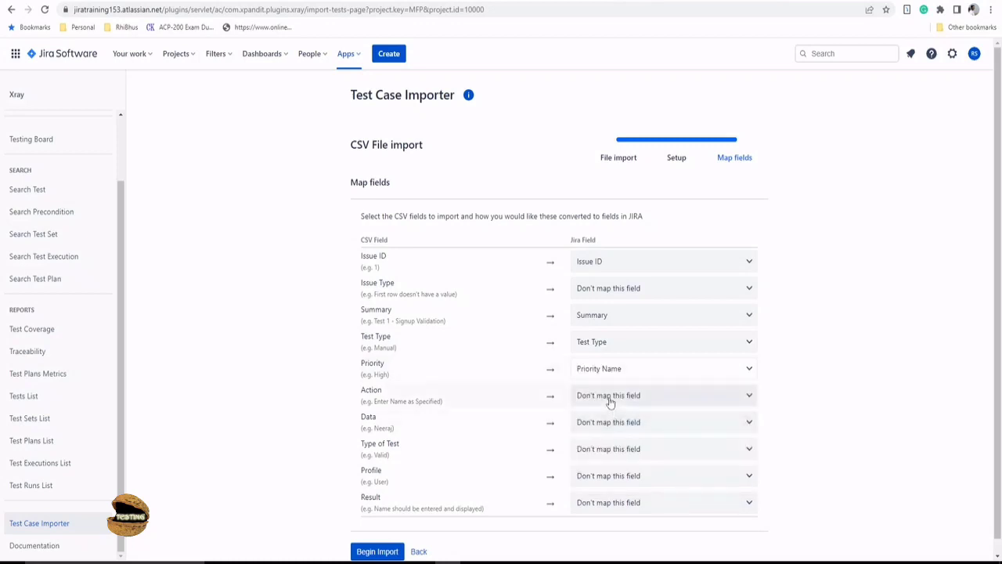
pyautogui.click(610, 398)
pyautogui.write('act')
pyautogui.click(602, 431)
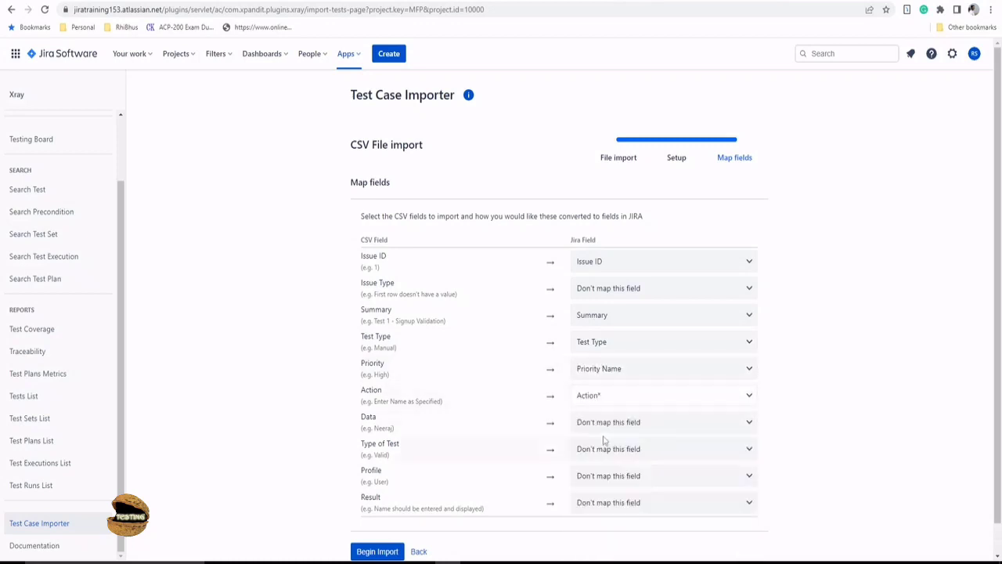
# Map Data to Data, Type of Test to Type of Test *, Profile to User Profile, Result to Expected Result
pyautogui.click(602, 429)
pyautogui.write('data')
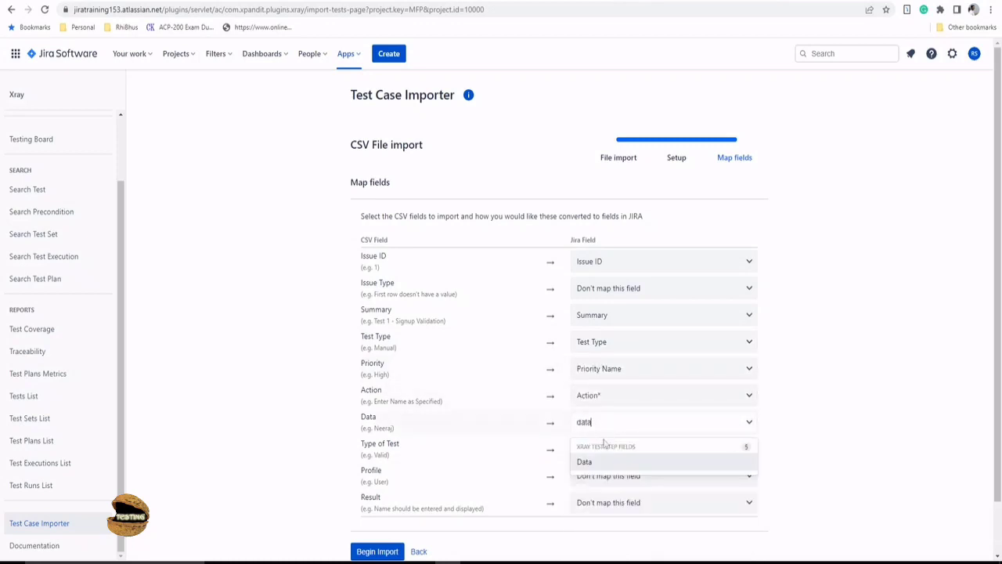
pyautogui.click(605, 467)
pyautogui.click(604, 452)
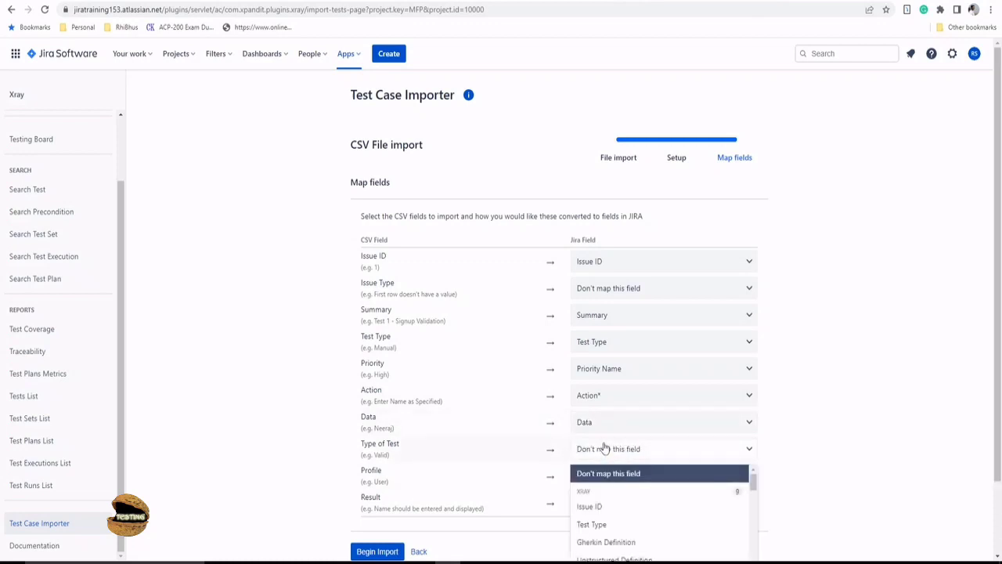
pyautogui.write('typ')
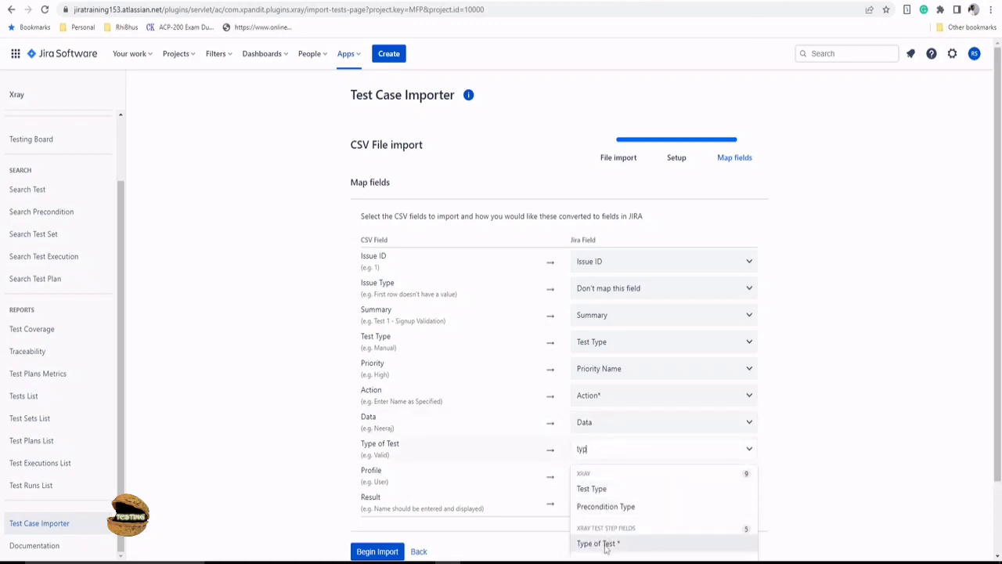
pyautogui.click(605, 545)
pyautogui.click(606, 477)
pyautogui.write('p')
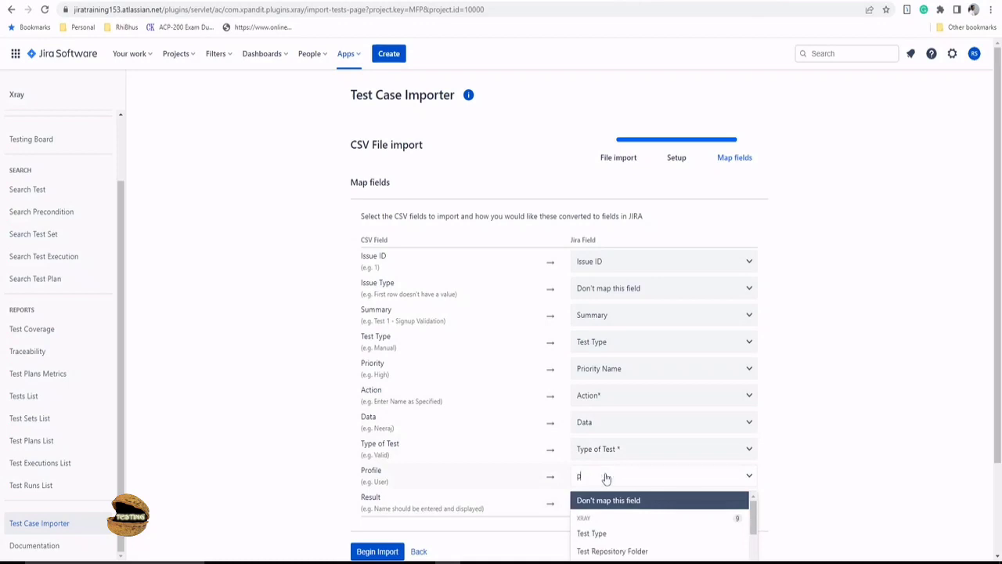
pyautogui.write('rof')
pyautogui.click(601, 516)
pyautogui.click(608, 502)
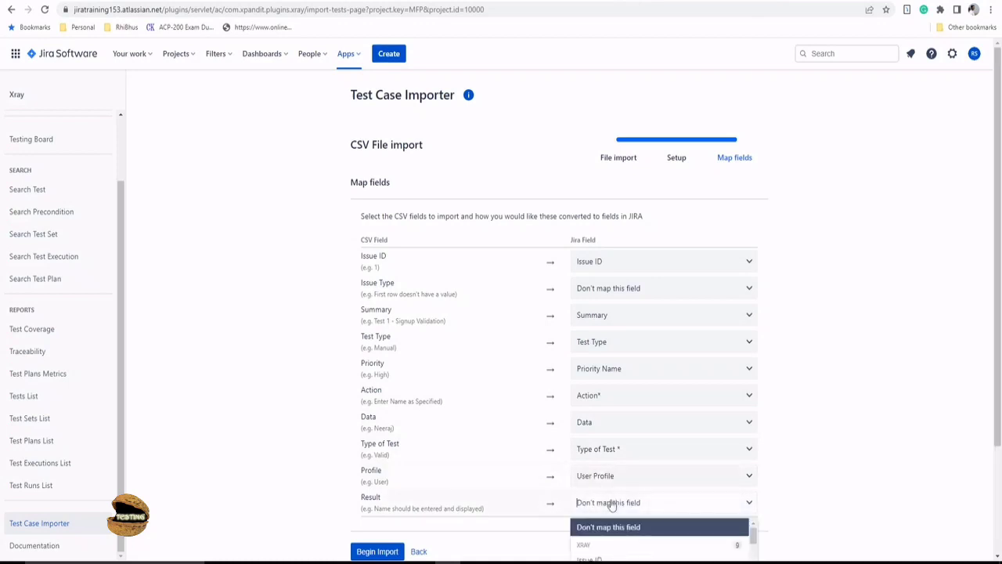
pyautogui.write('ex')
pyautogui.click(609, 543)
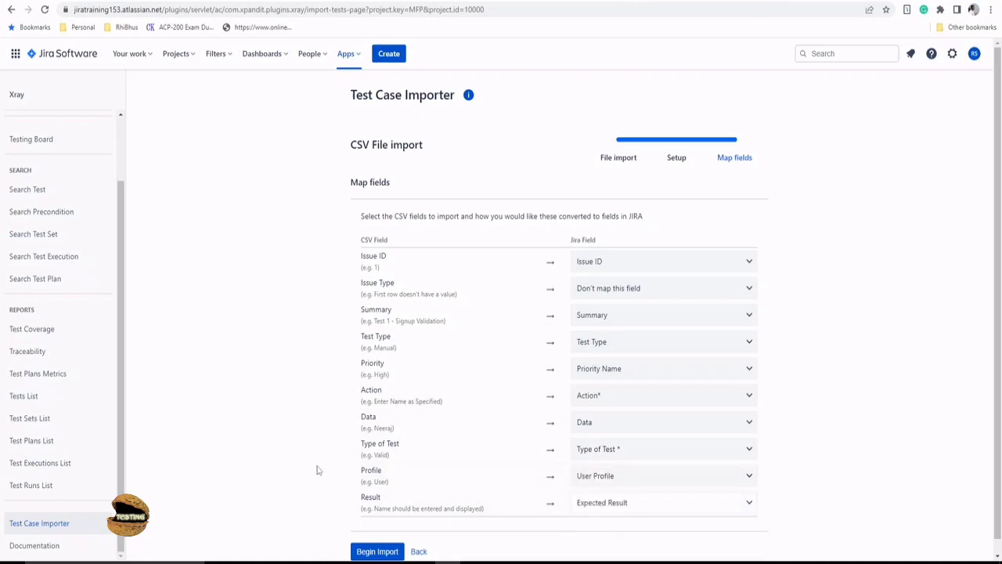
# Run the import and open the list of the 2 imported issues, MFP-38 and MFP-39
pyautogui.click(372, 549)
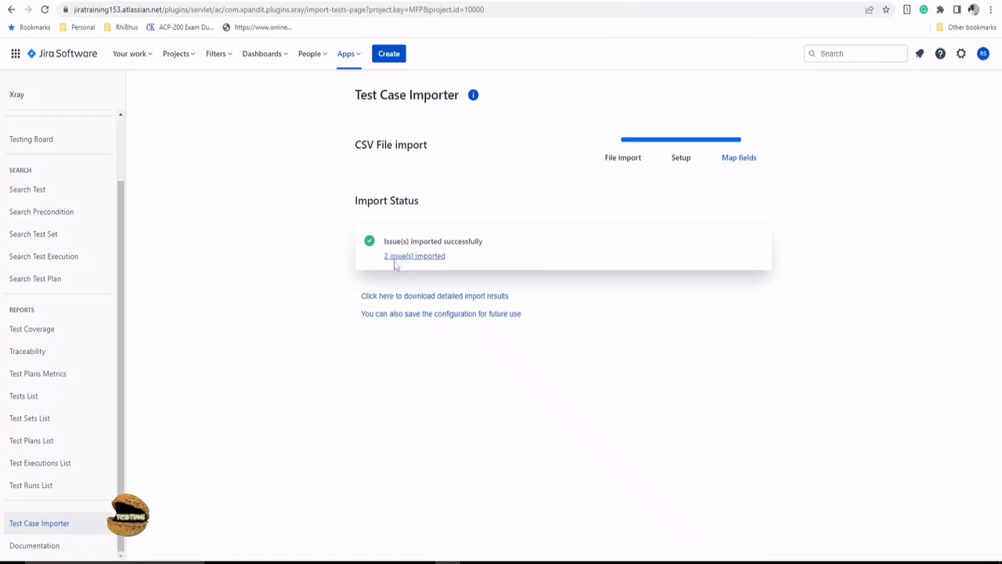
pyautogui.click(177, 53)
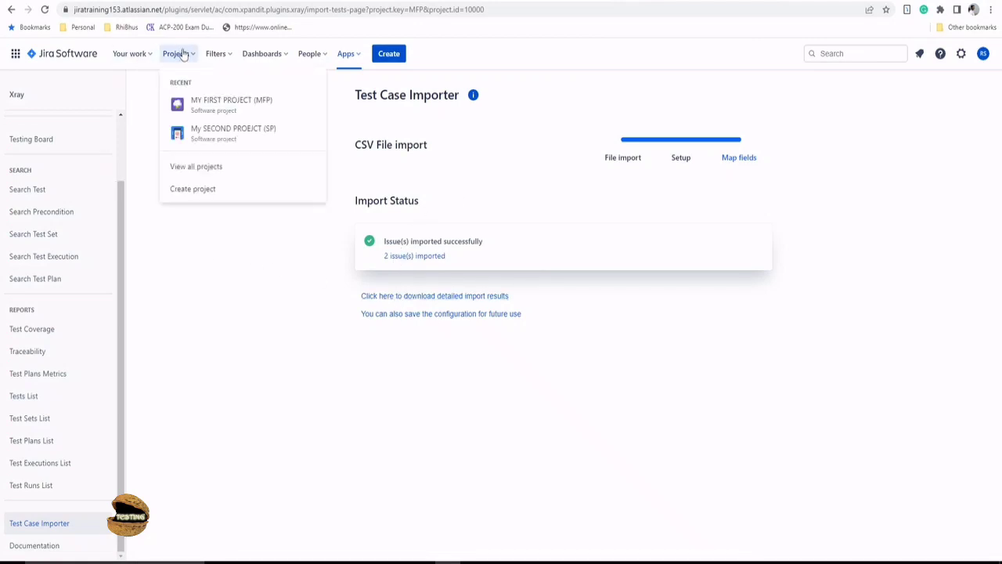
pyautogui.click(415, 257)
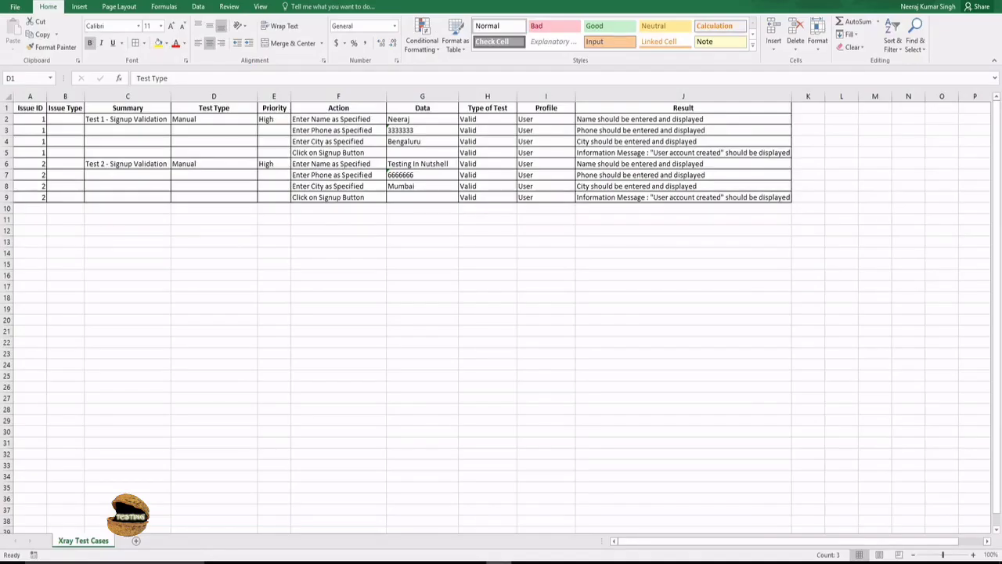
# Select the High priority cells E2:E6 in Excel to compare with the imported tests
pyautogui.moveTo(270, 123); pyautogui.dragTo(269, 164)
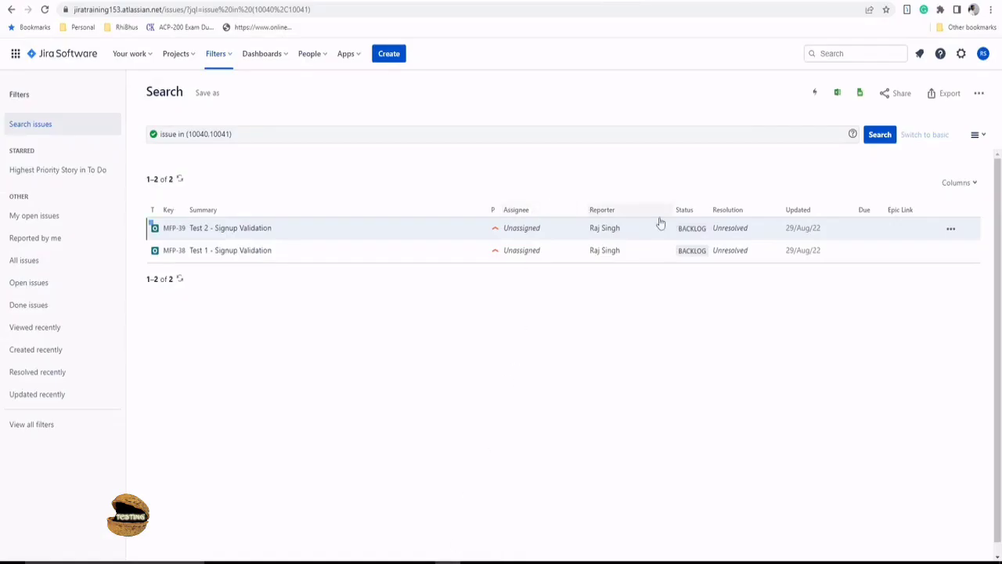
pyautogui.click(226, 250)
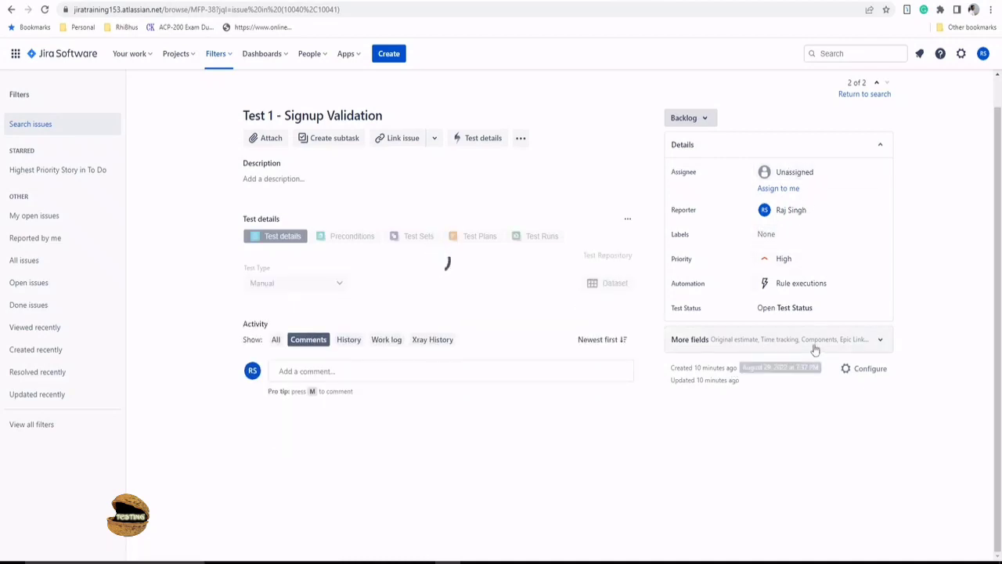
pyautogui.scroll(-1, 484, 280)
pyautogui.scroll(-1, 484, 280)
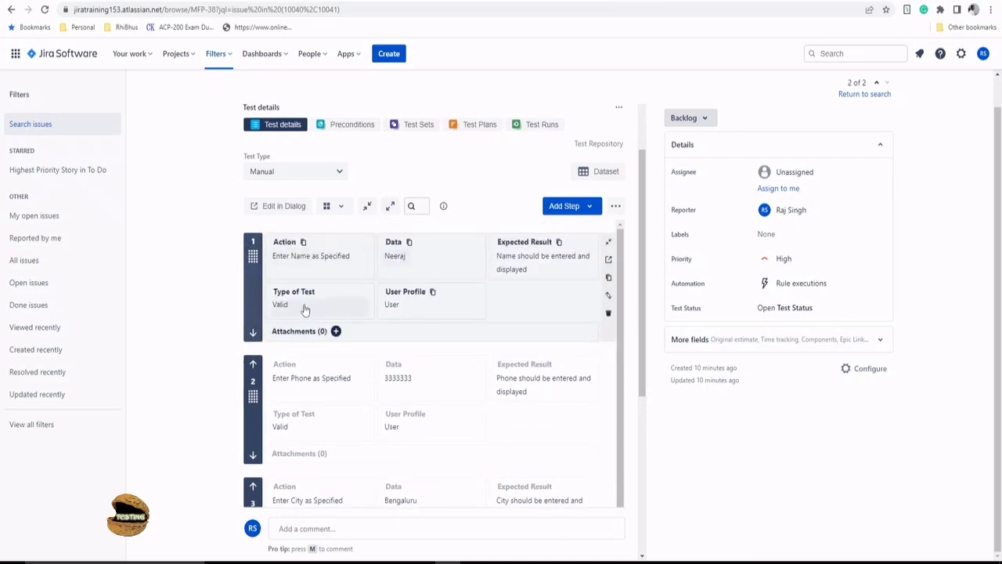
pyautogui.scroll(-1, 345, 305)
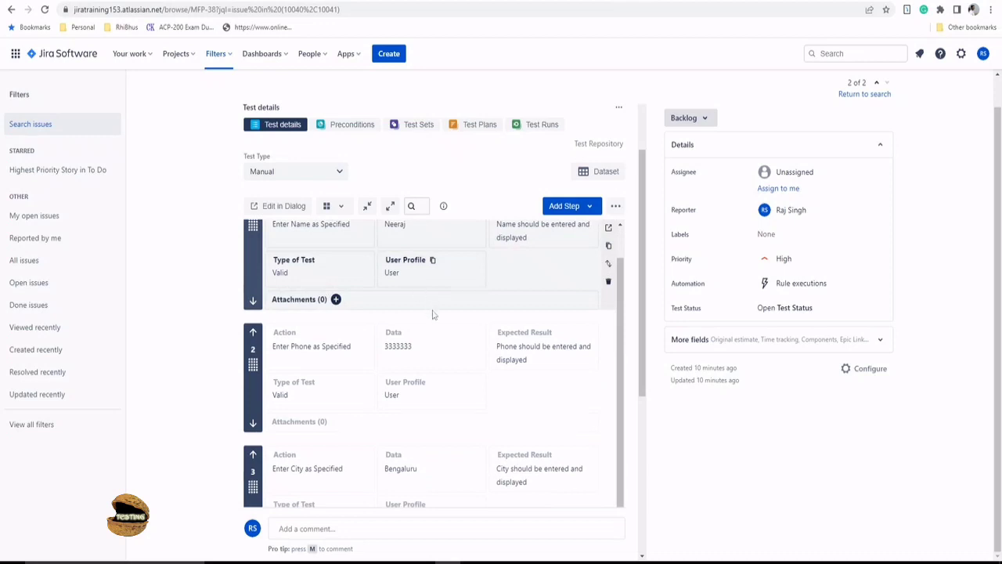
pyautogui.scroll(1, 434, 337)
pyautogui.scroll(-3, 416, 381)
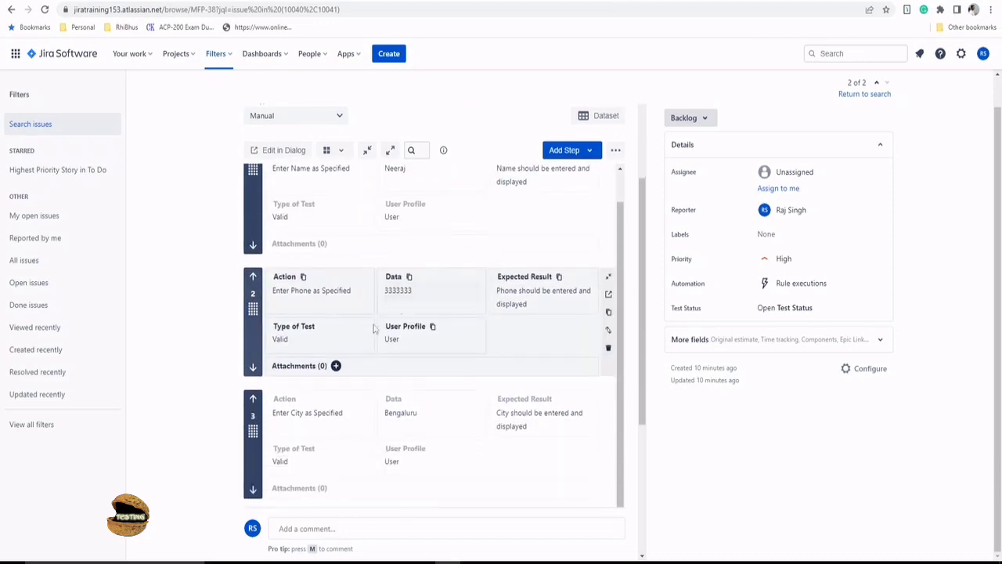
pyautogui.scroll(-2, 400, 362)
pyautogui.scroll(-4, 431, 384)
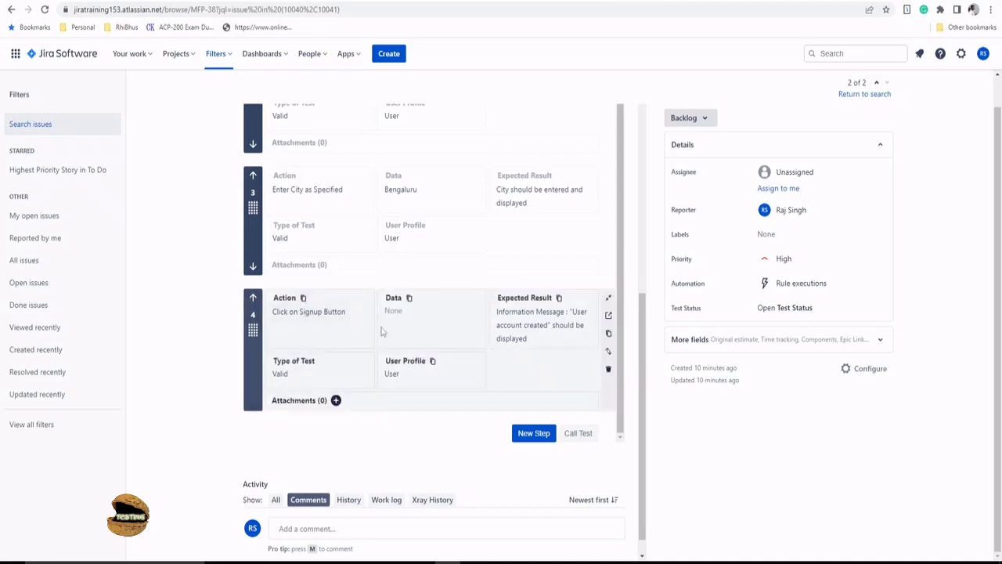
pyautogui.scroll(1, 405, 356)
pyautogui.click(12, 9)
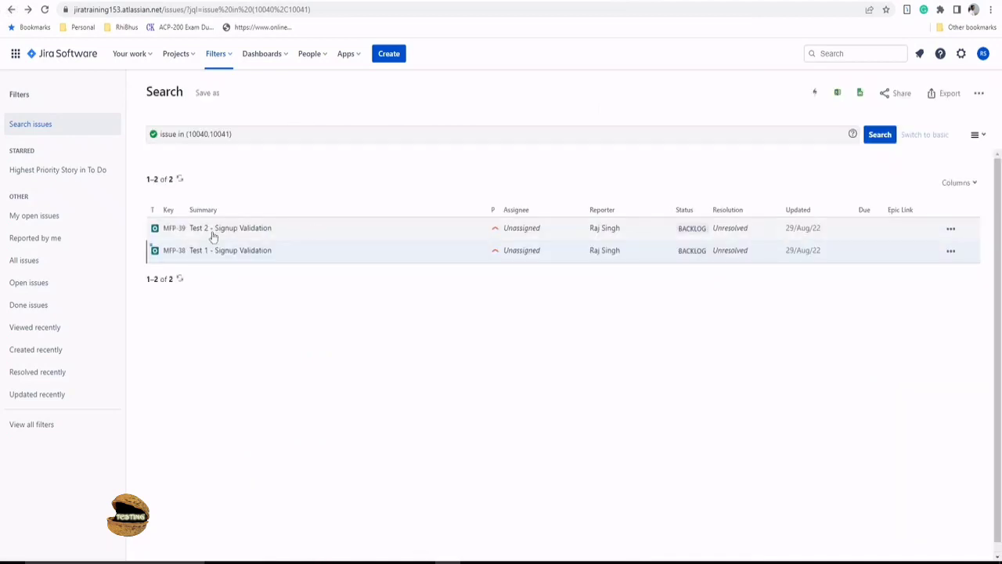
# Open MFP-39 'Test 2 - Signup Validation' and confirm its Test Type stays Manual
pyautogui.click(216, 232)
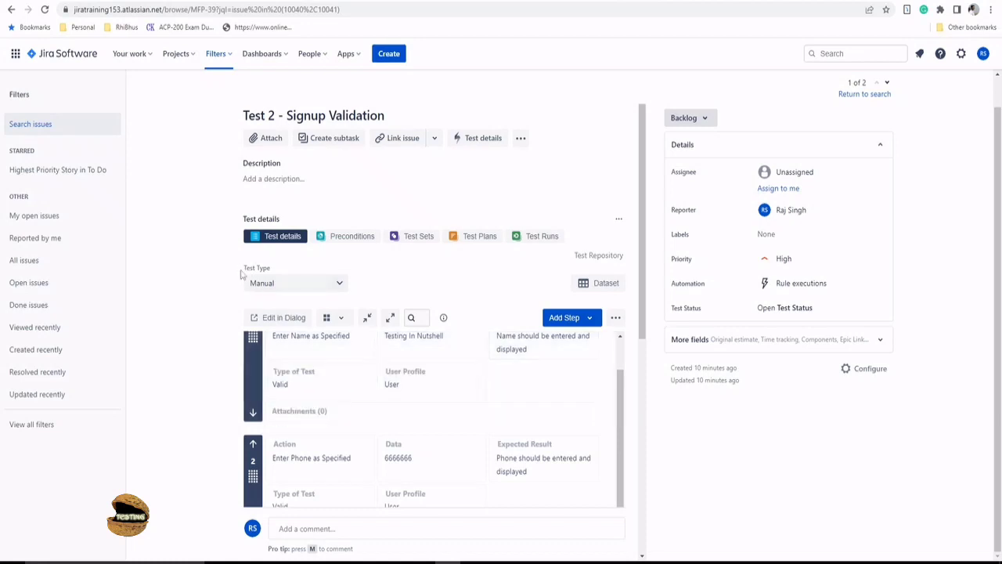
pyautogui.click(323, 286)
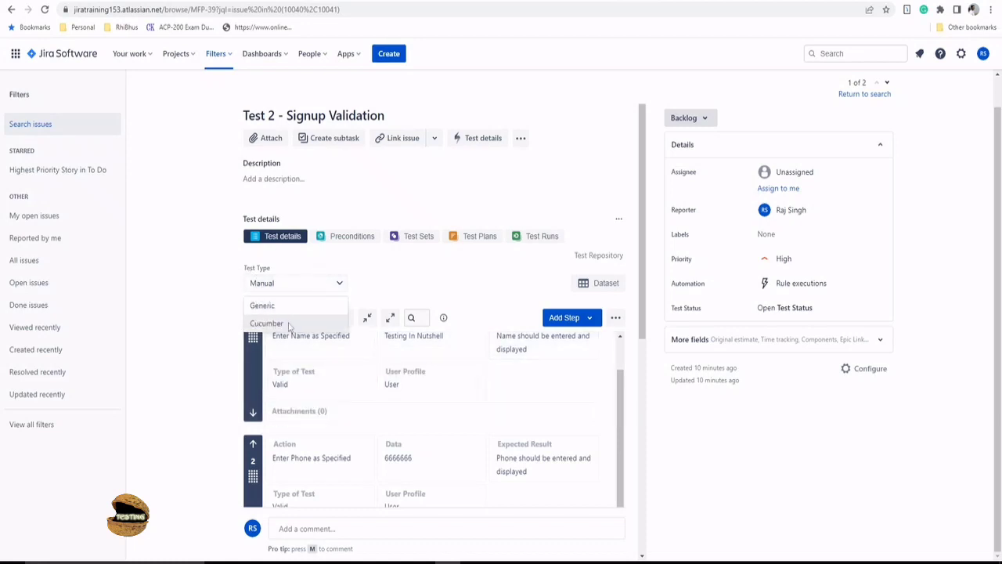
pyautogui.click(381, 291)
pyautogui.click(387, 58)
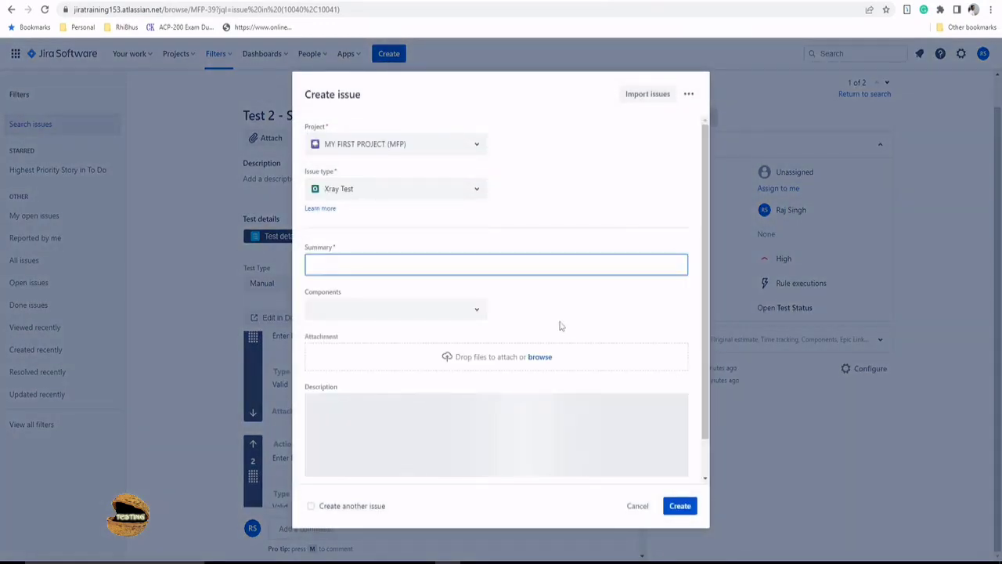
pyautogui.scroll(-2, 559, 324)
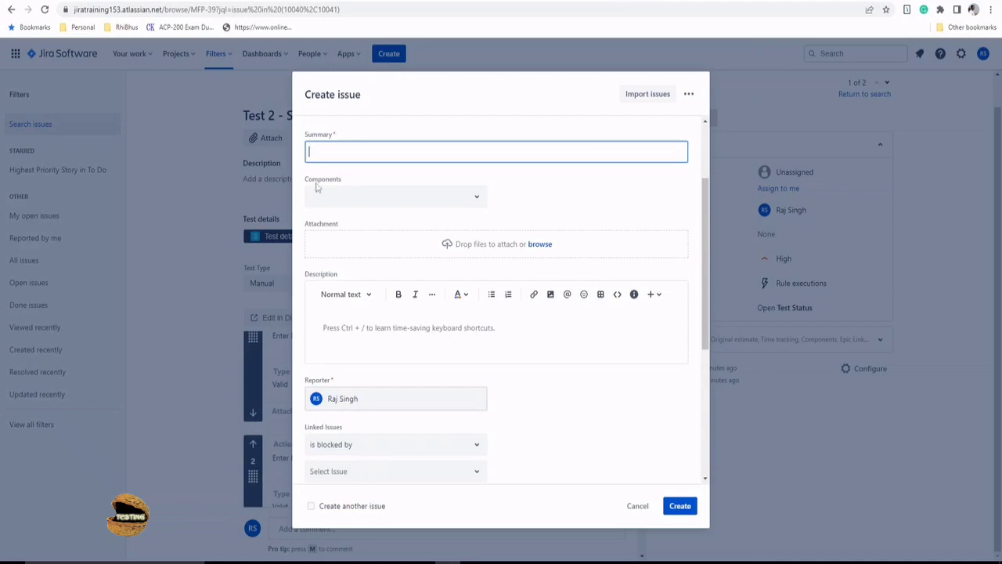
pyautogui.scroll(-5, 363, 392)
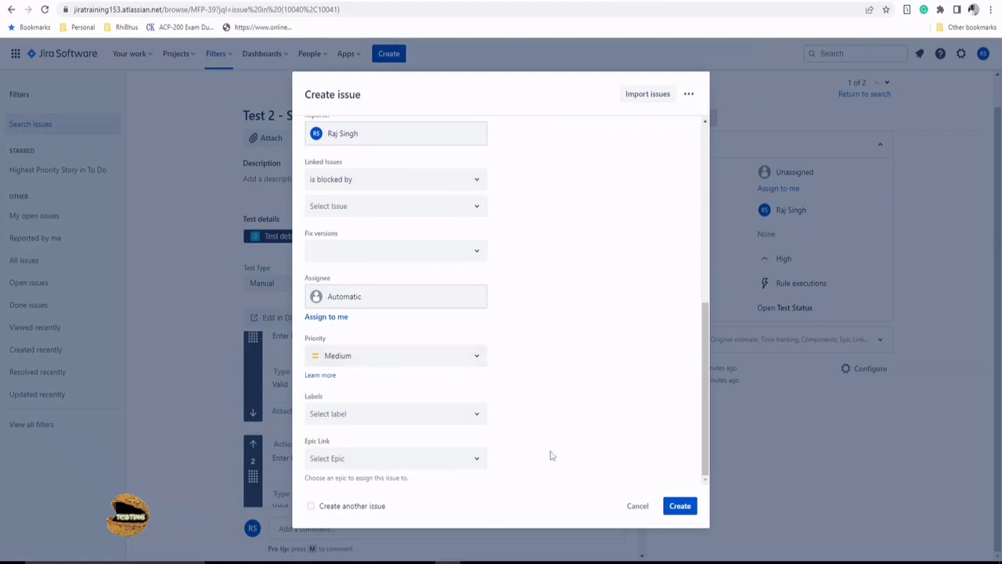
pyautogui.click(636, 507)
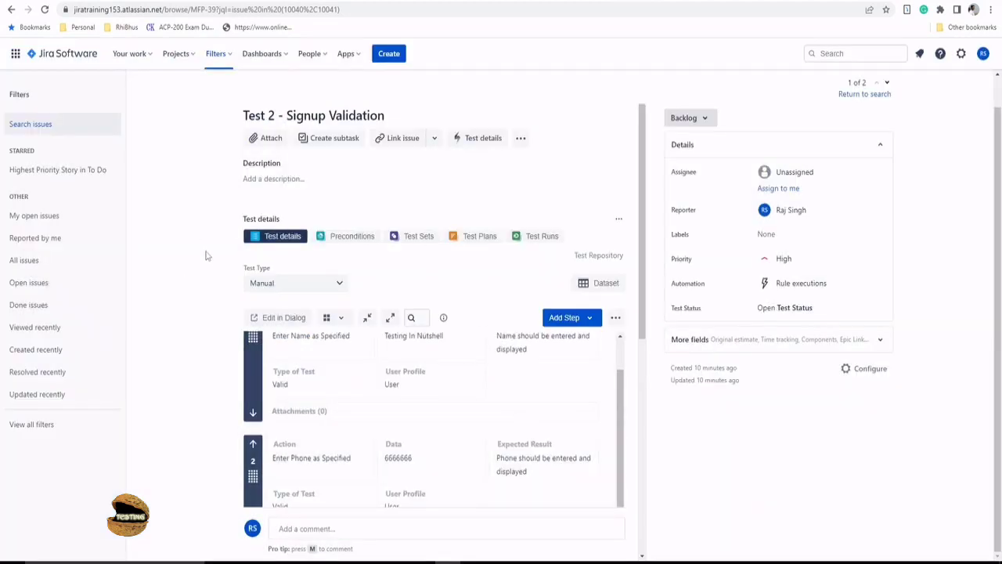
pyautogui.scroll(-2, 389, 287)
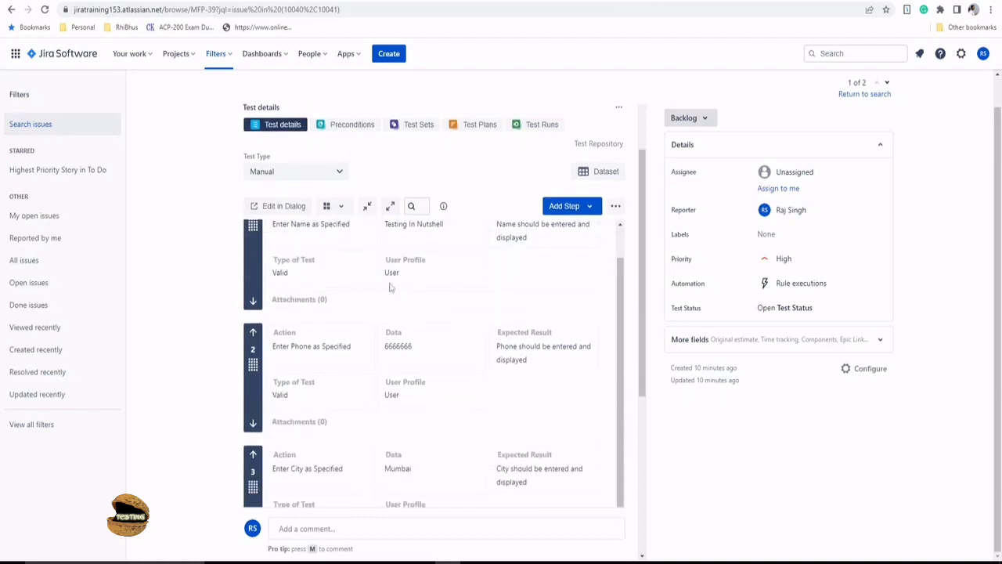
pyautogui.scroll(1, 392, 287)
pyautogui.scroll(3, 285, 145)
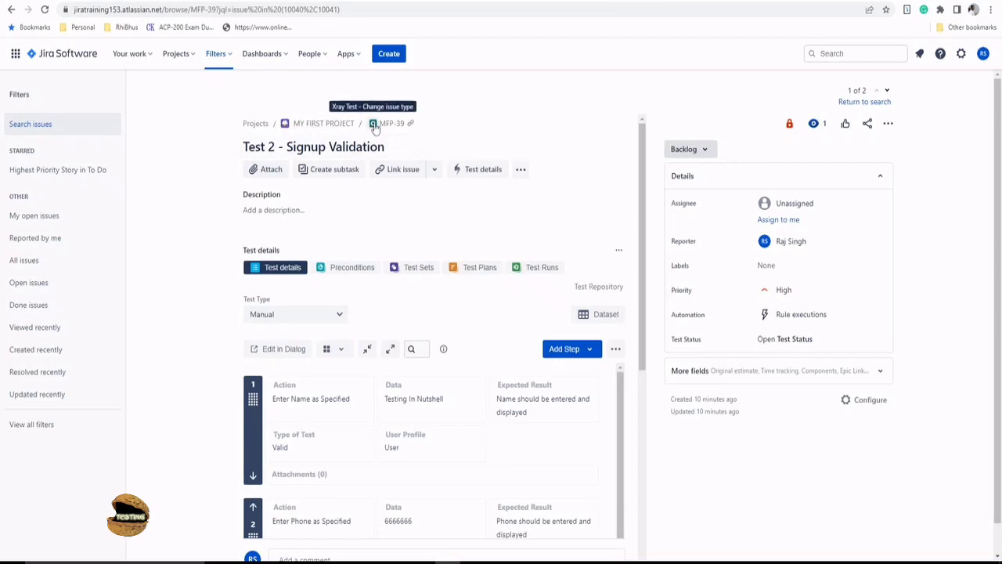
pyautogui.scroll(-3, 423, 306)
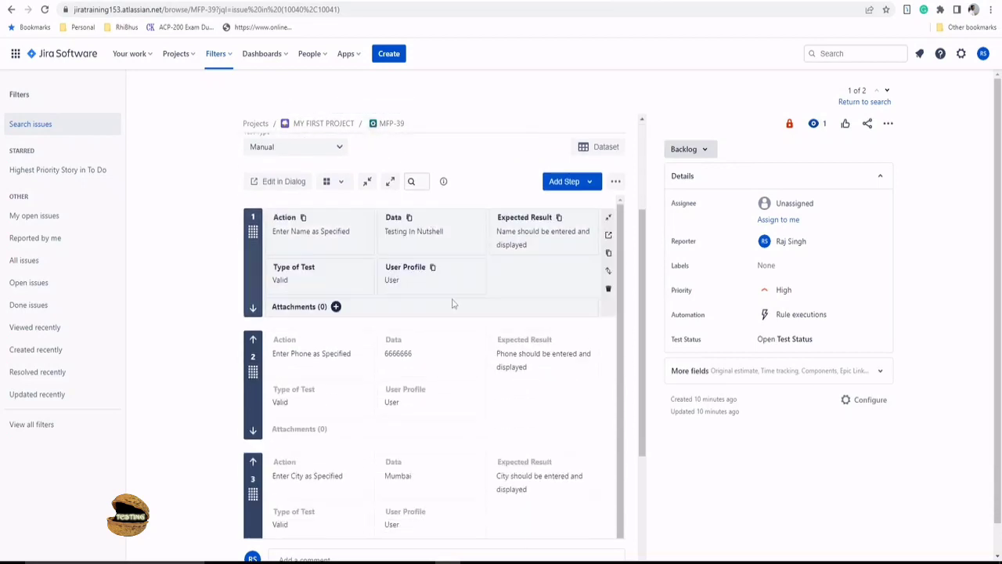
pyautogui.scroll(1, 408, 239)
pyautogui.scroll(-3, 392, 368)
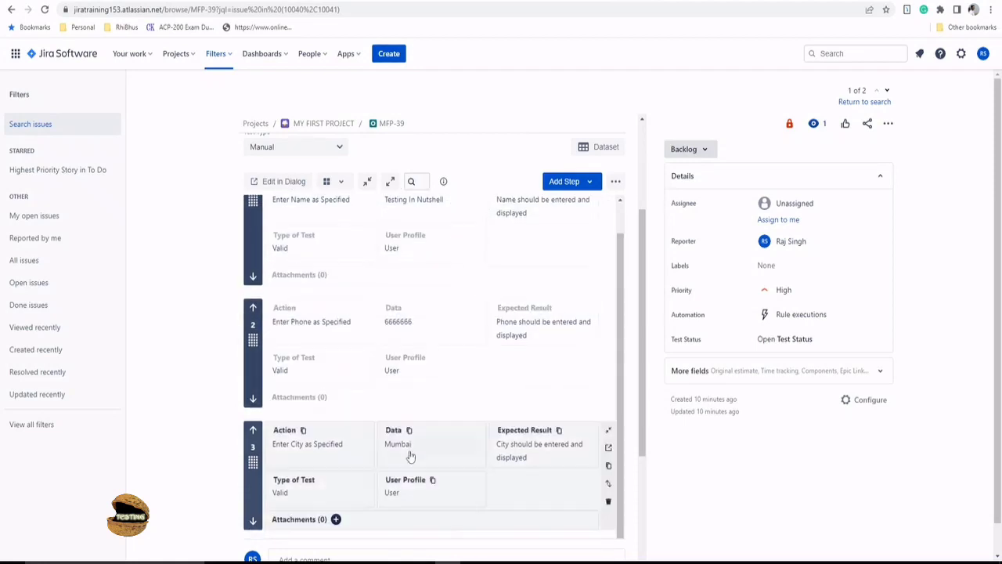
pyautogui.scroll(-1, 440, 445)
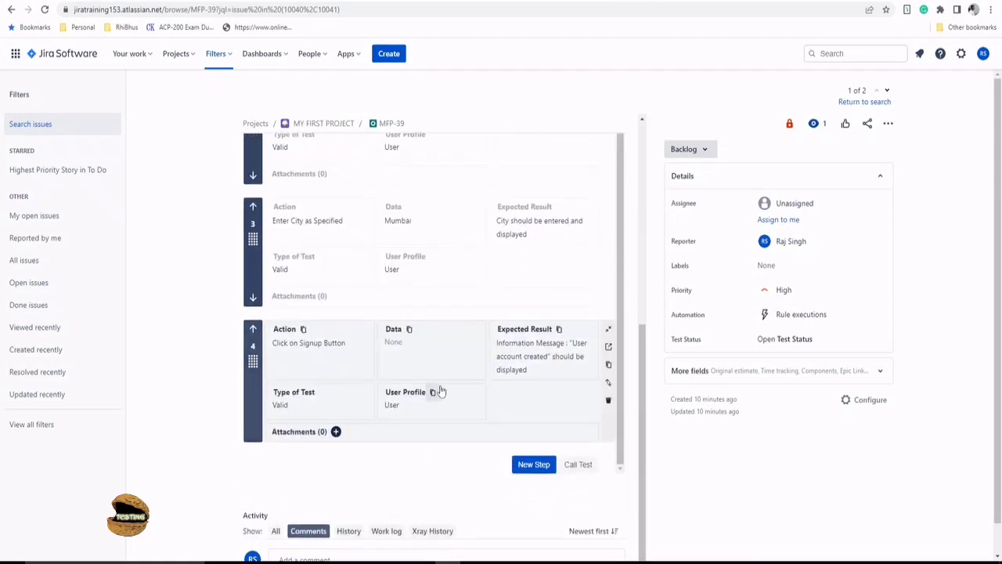